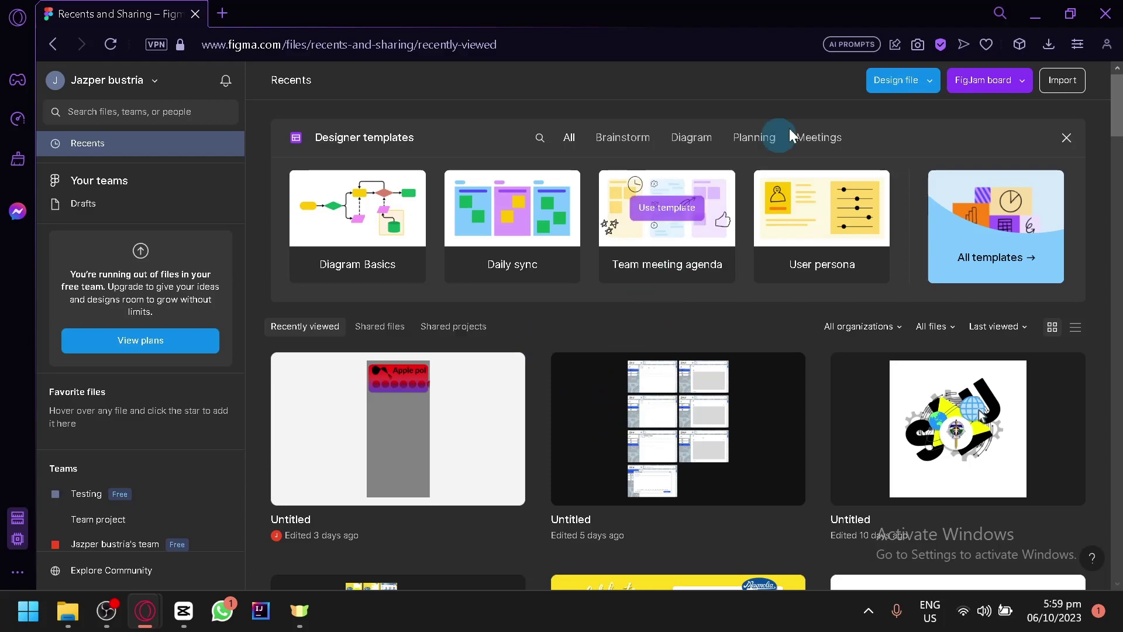
Create a new Untitled design file in the Testing / Team project from the Design file dropdown
left_click(901, 82)
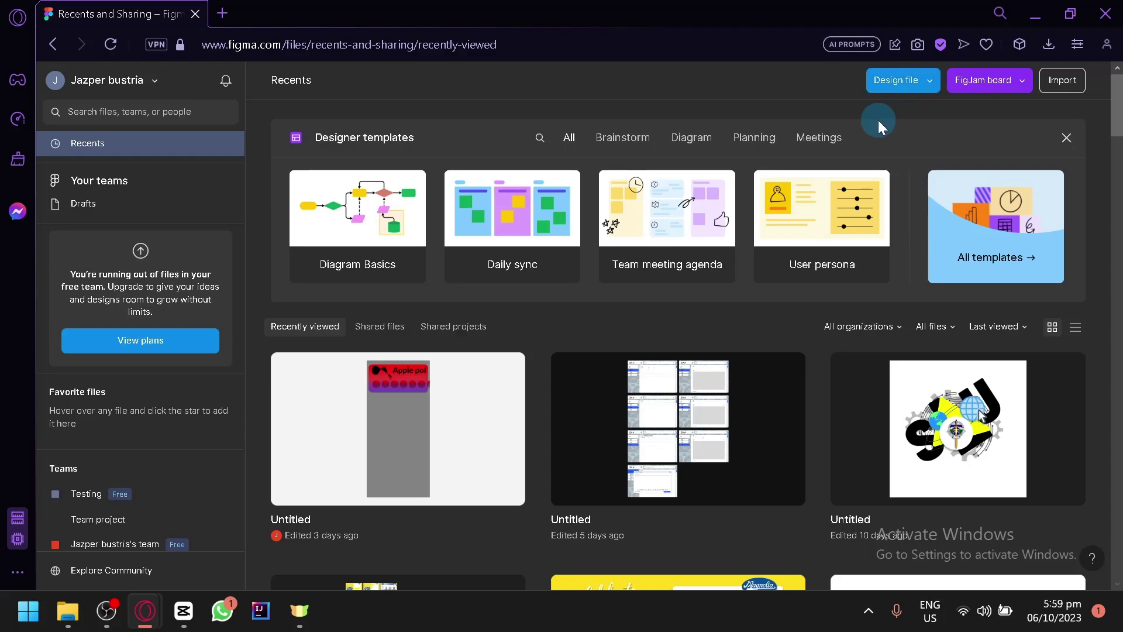
left_click(891, 88)
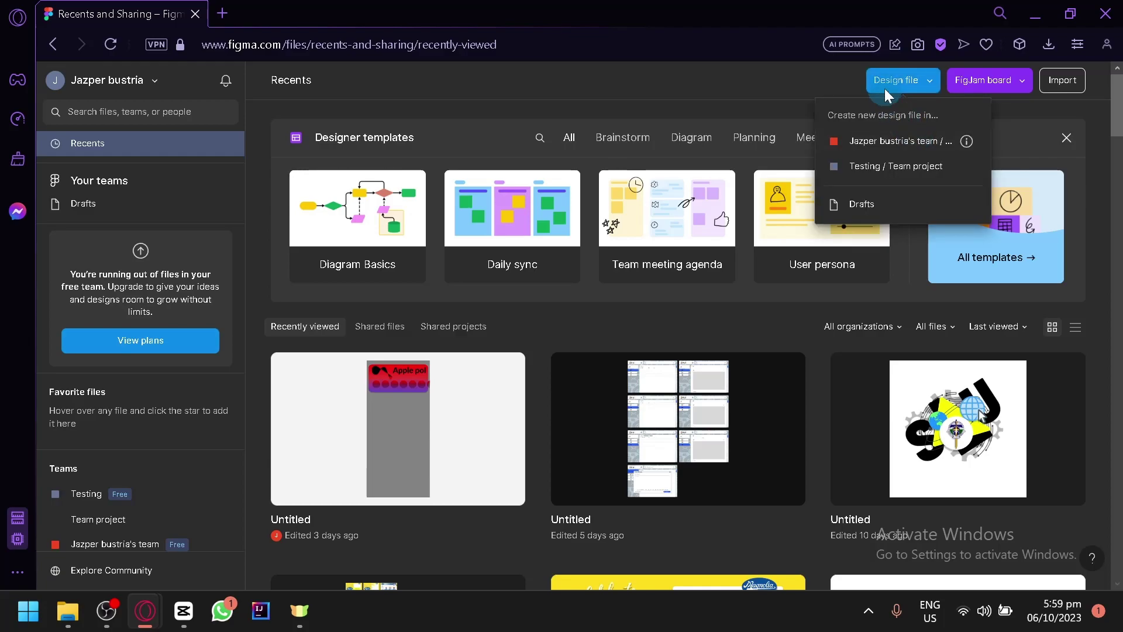
left_click(911, 171)
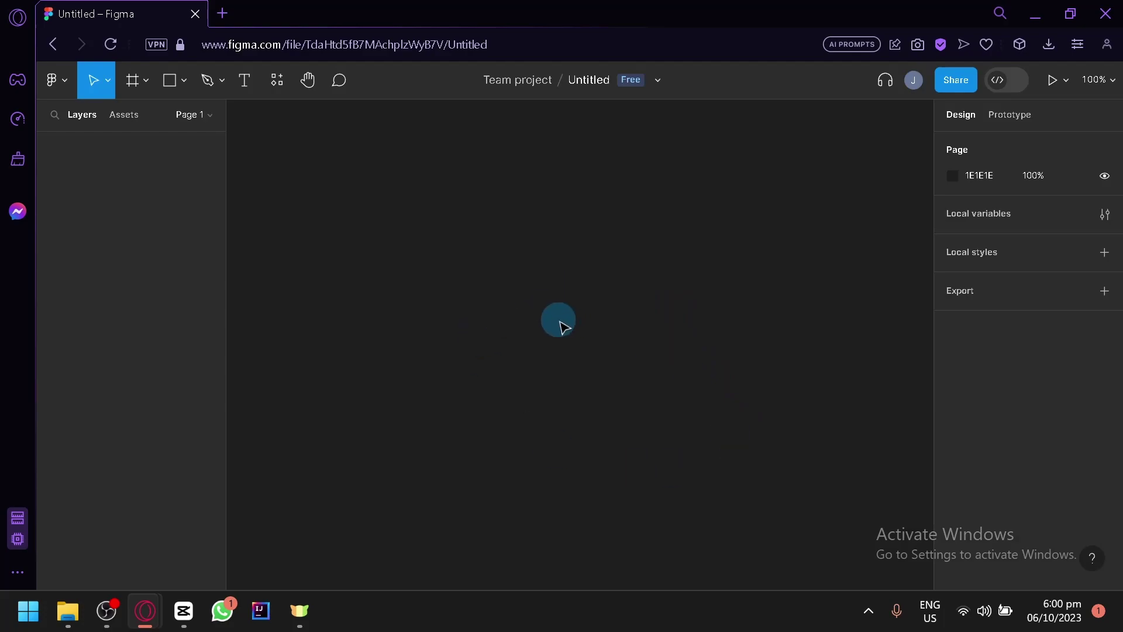
key("f")
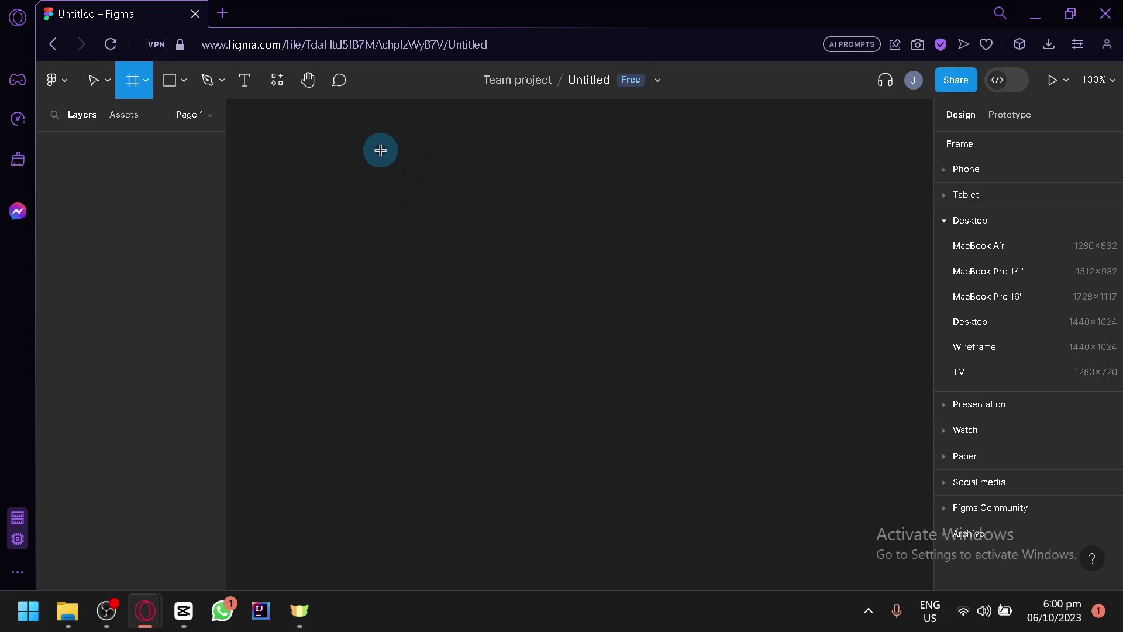
left_click_drag(381, 150, 707, 520)
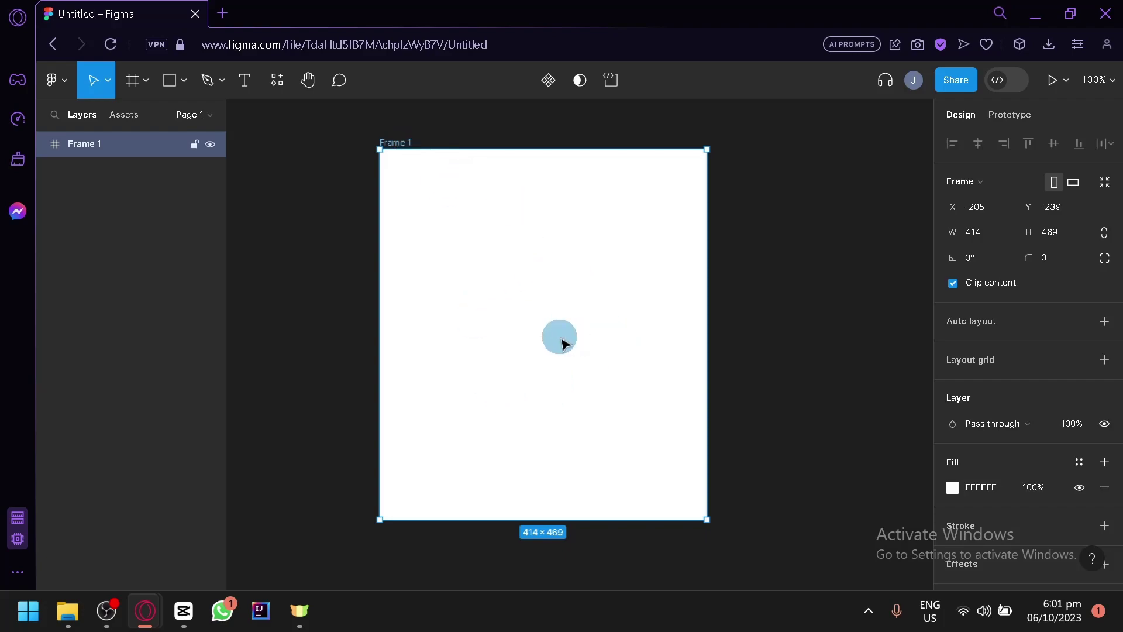
key("Delete")
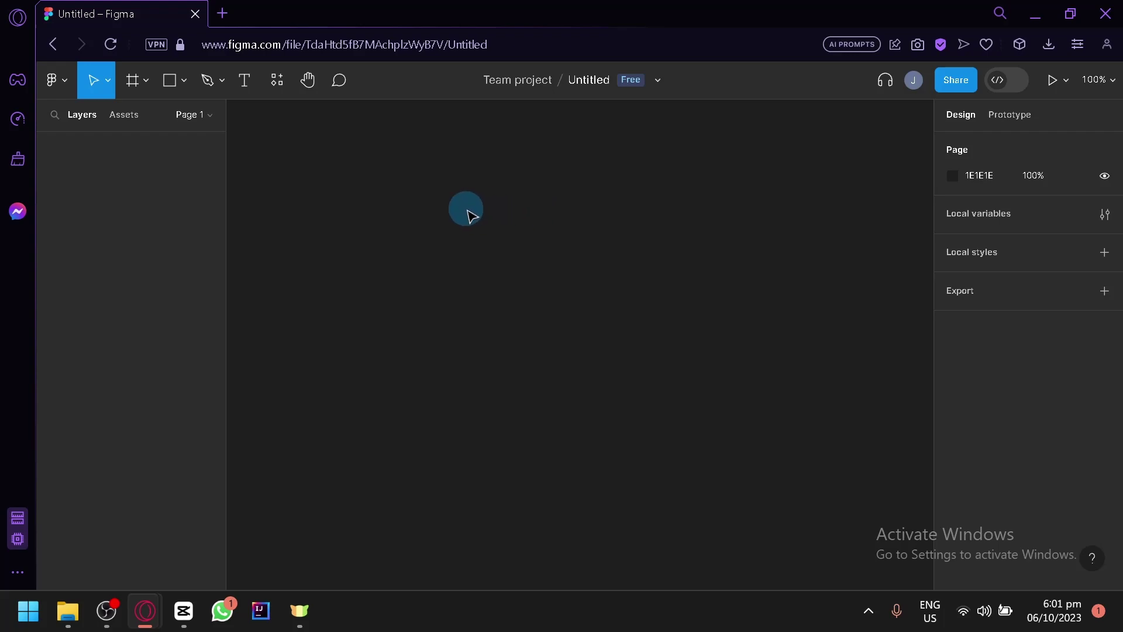
key("f")
left_click_drag(451, 179, 662, 482)
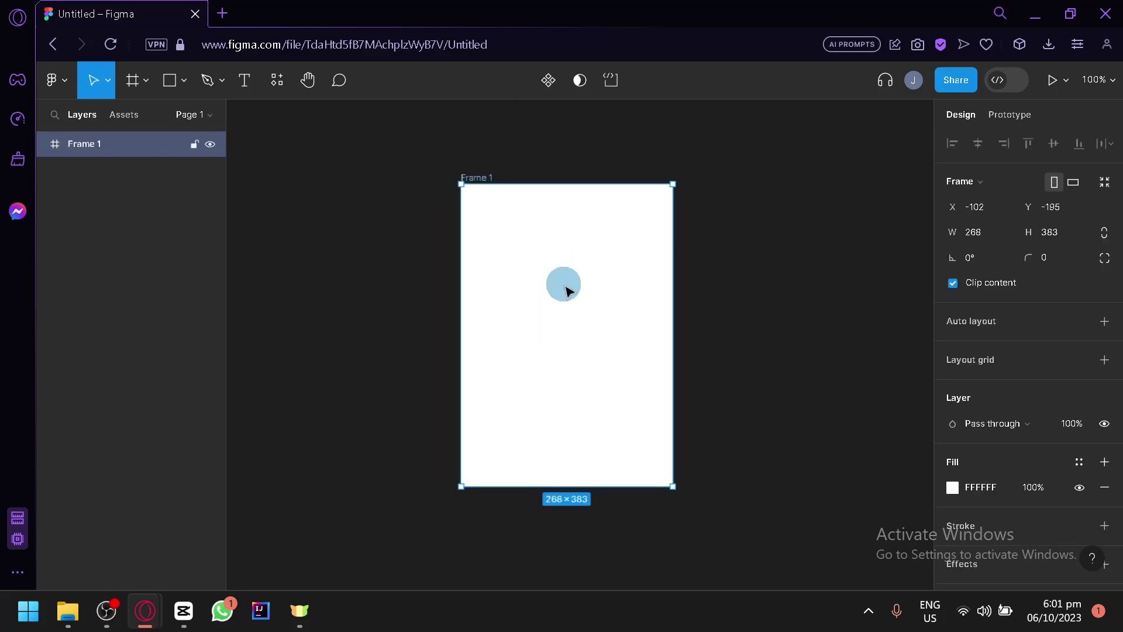
scroll(585, 276, "up", 1)
scroll(585, 276, "up", 1)
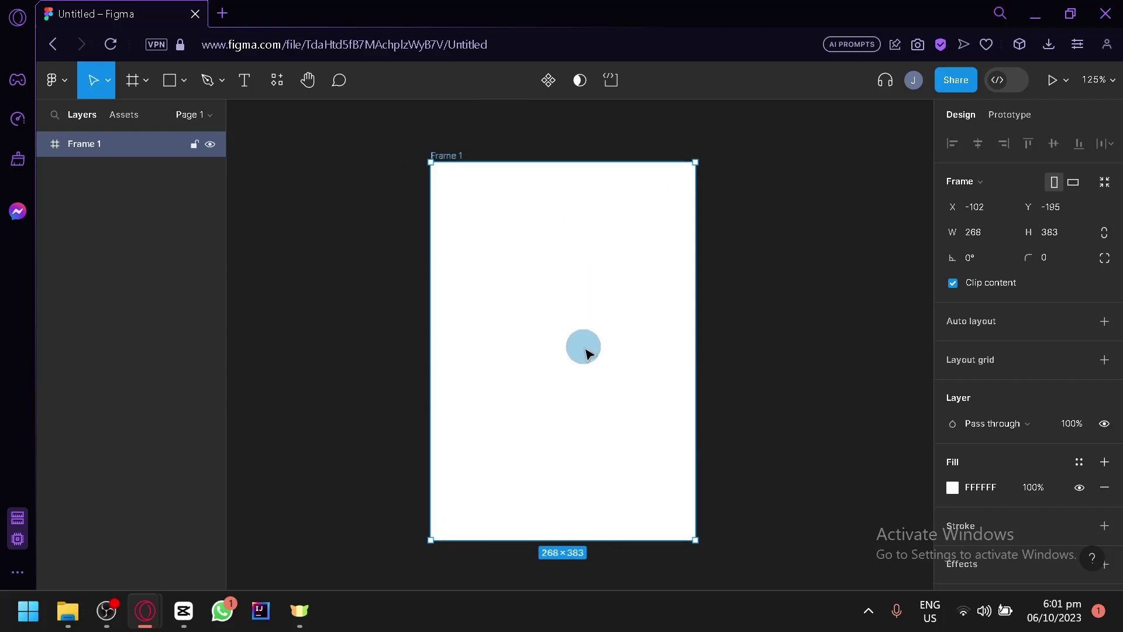
key("Delete")
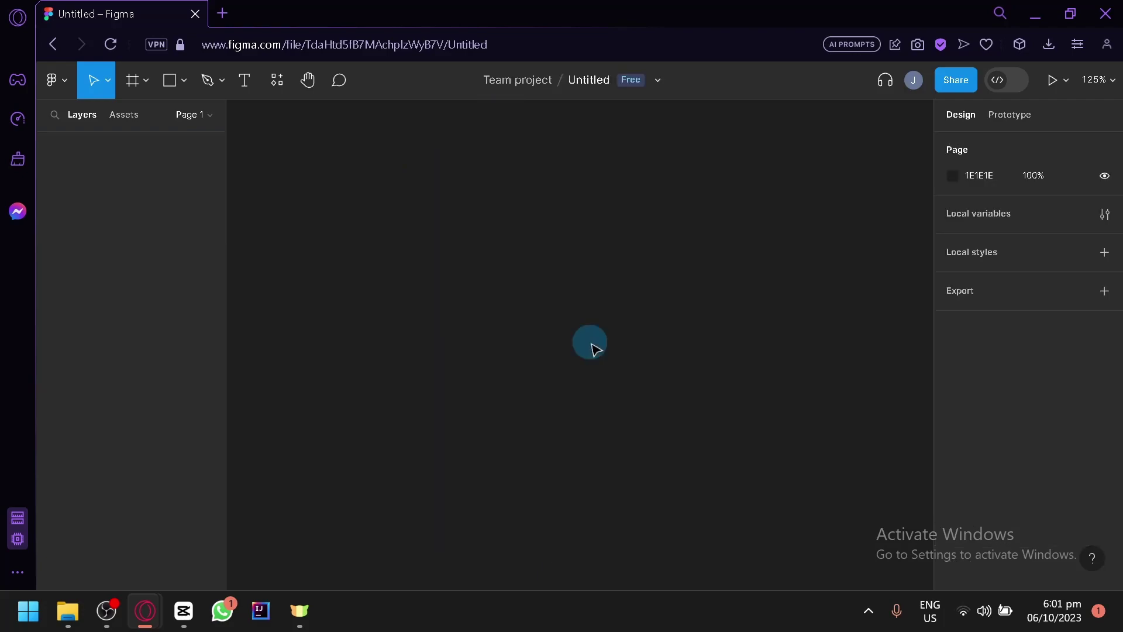
key("f")
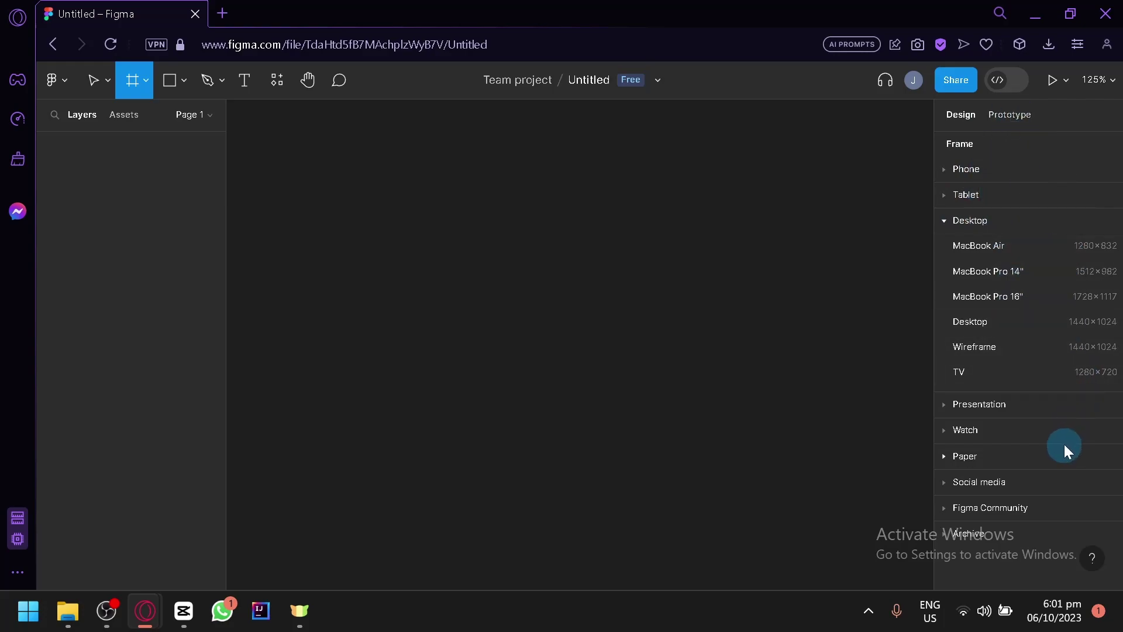
Add a 360×800 Android Large frame from the Phone presets to Page 1
left_click(943, 223)
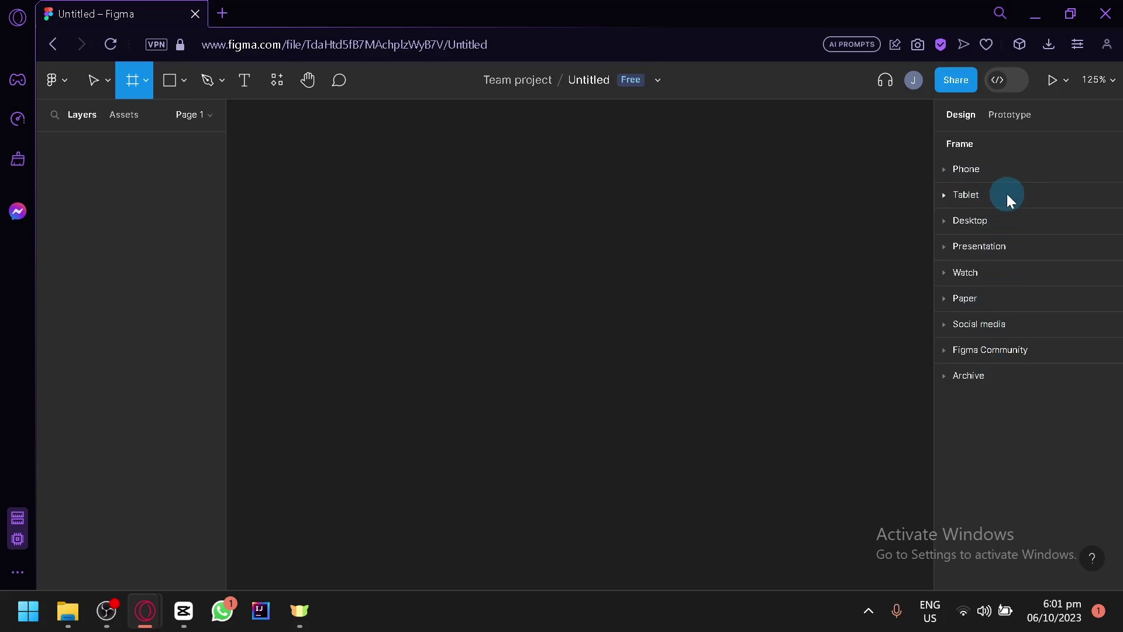
left_click(949, 170)
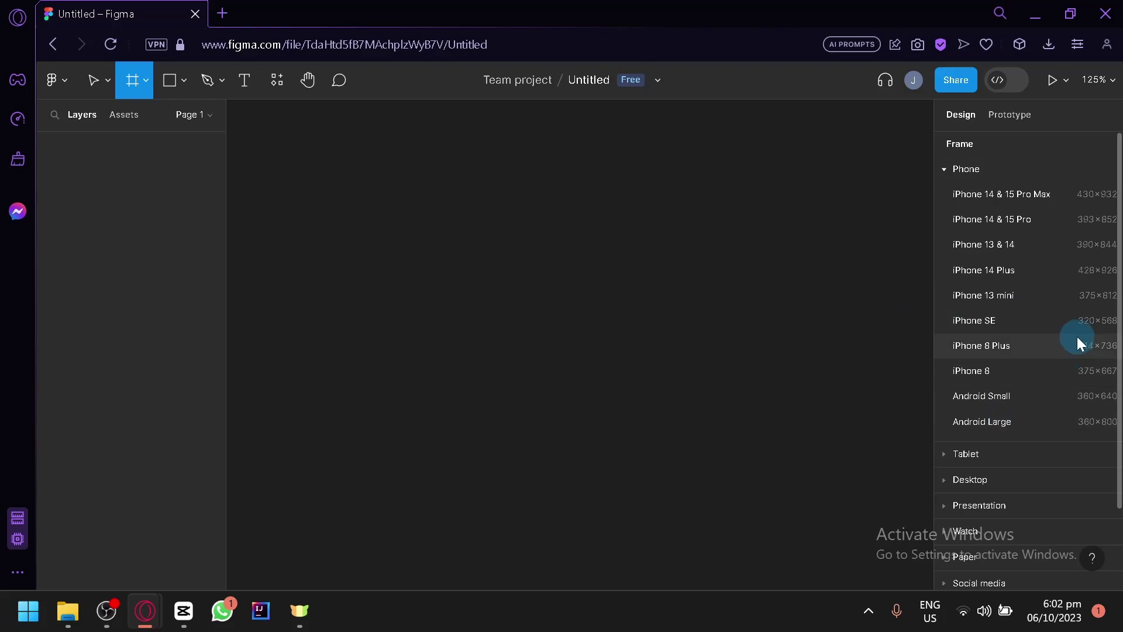
left_click(987, 422)
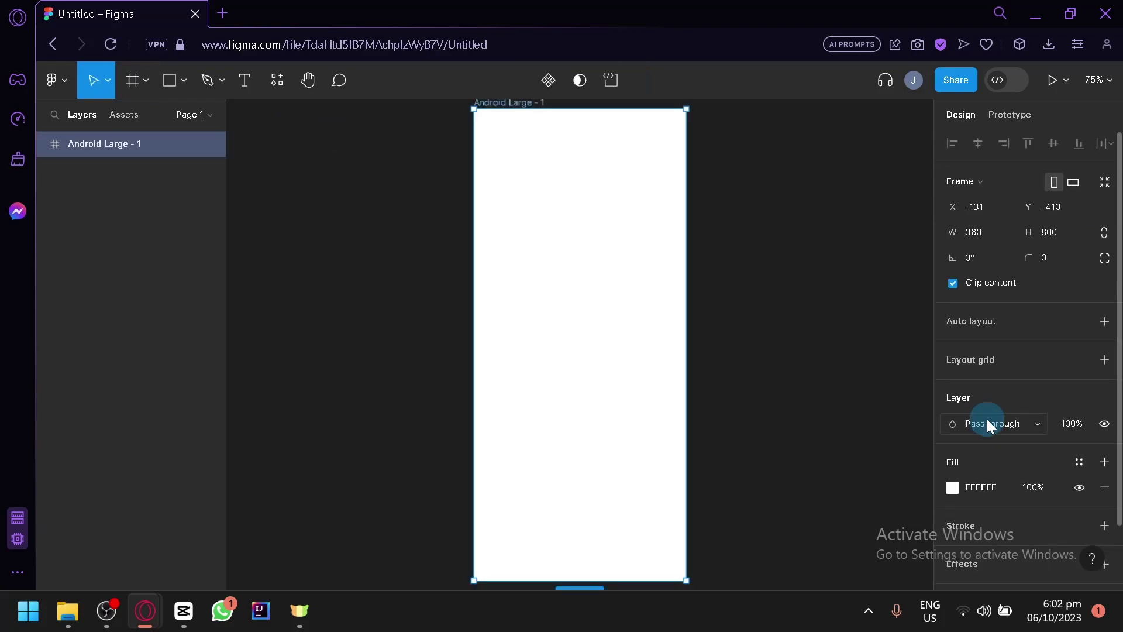
left_click(462, 199)
scroll(608, 185, "up", 5)
scroll(608, 186, "down", 5)
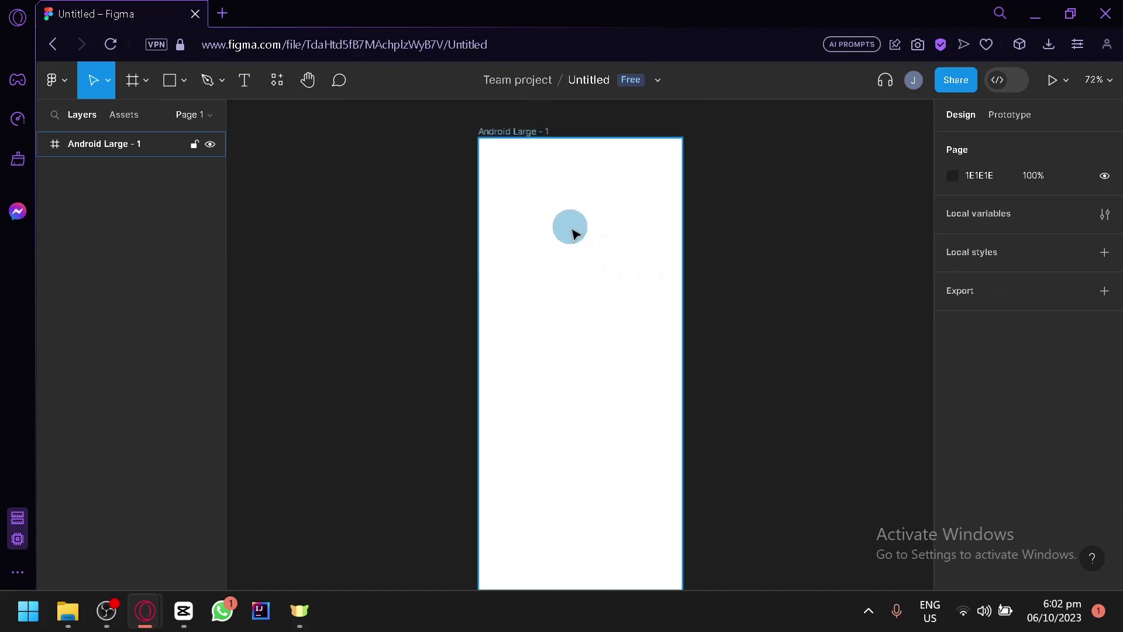
scroll(572, 229, "up", 3)
scroll(612, 389, "up", 3)
scroll(677, 355, "down", 2)
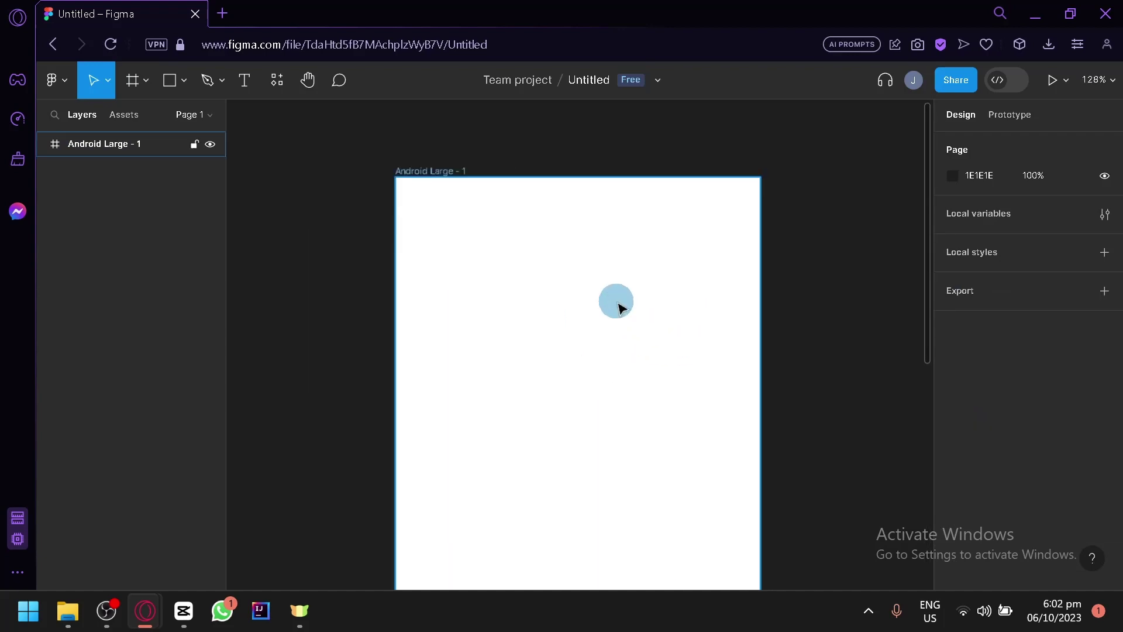
scroll(617, 303, "up", 4)
scroll(481, 309, "down", 5)
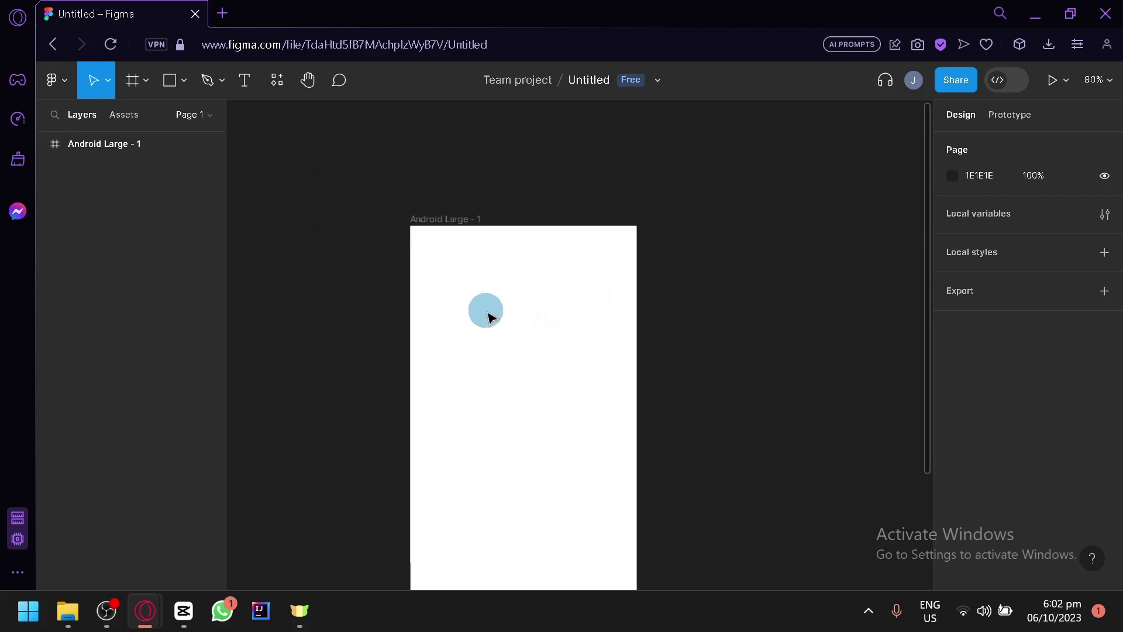
scroll(620, 243, "left", 3)
scroll(637, 321, "up", 3)
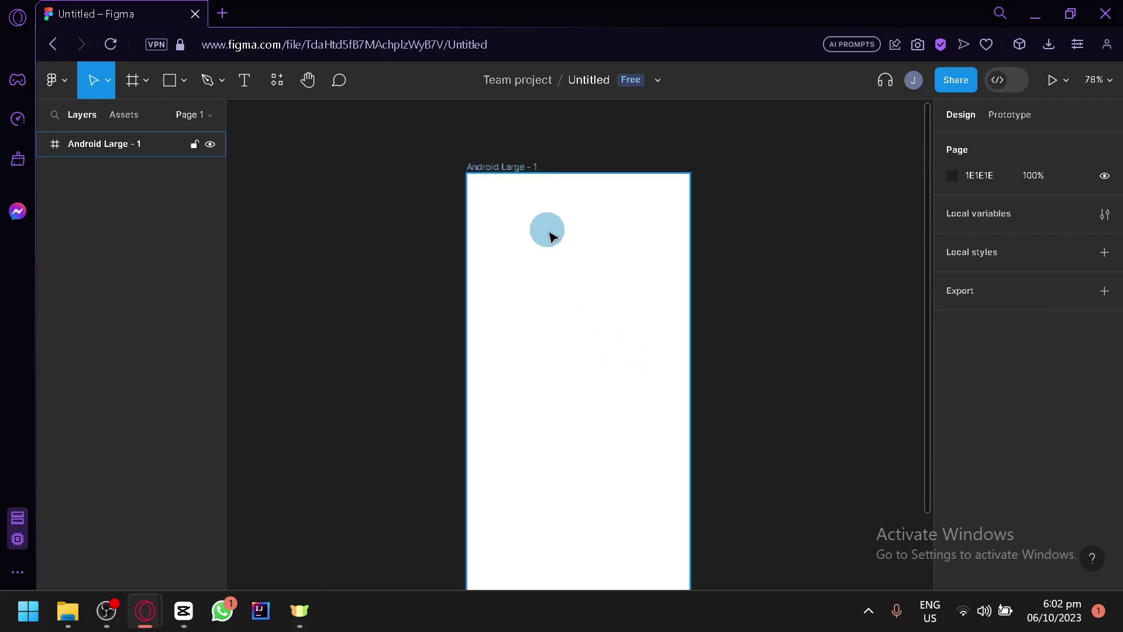
scroll(546, 229, "down", 1)
scroll(571, 218, "left", 3)
scroll(628, 270, "up", 3)
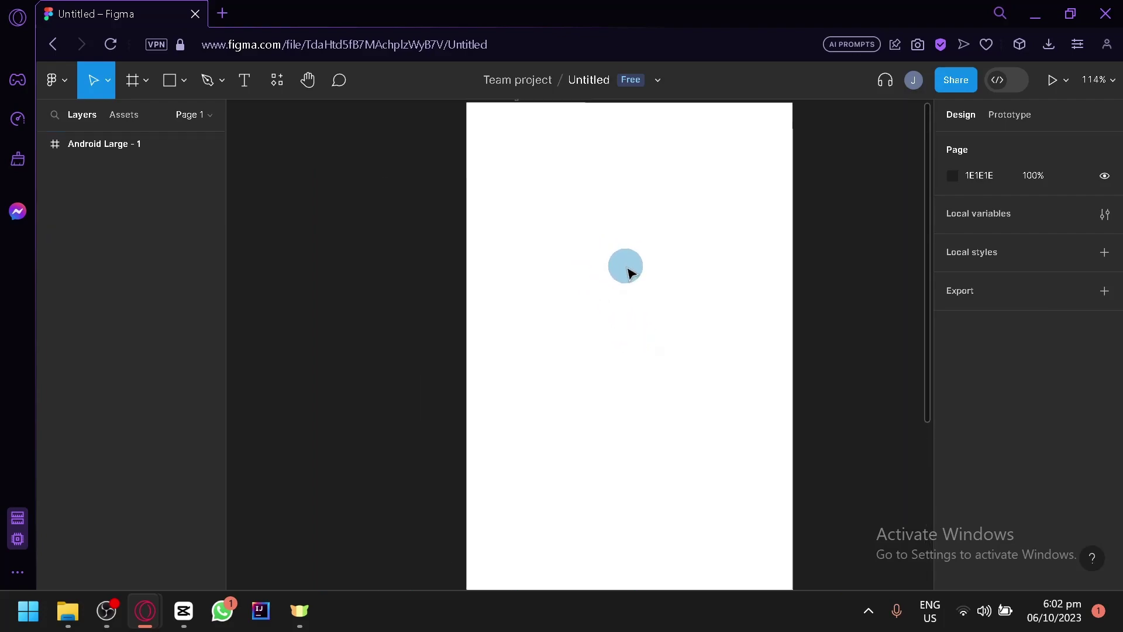
scroll(594, 318, "up", 1)
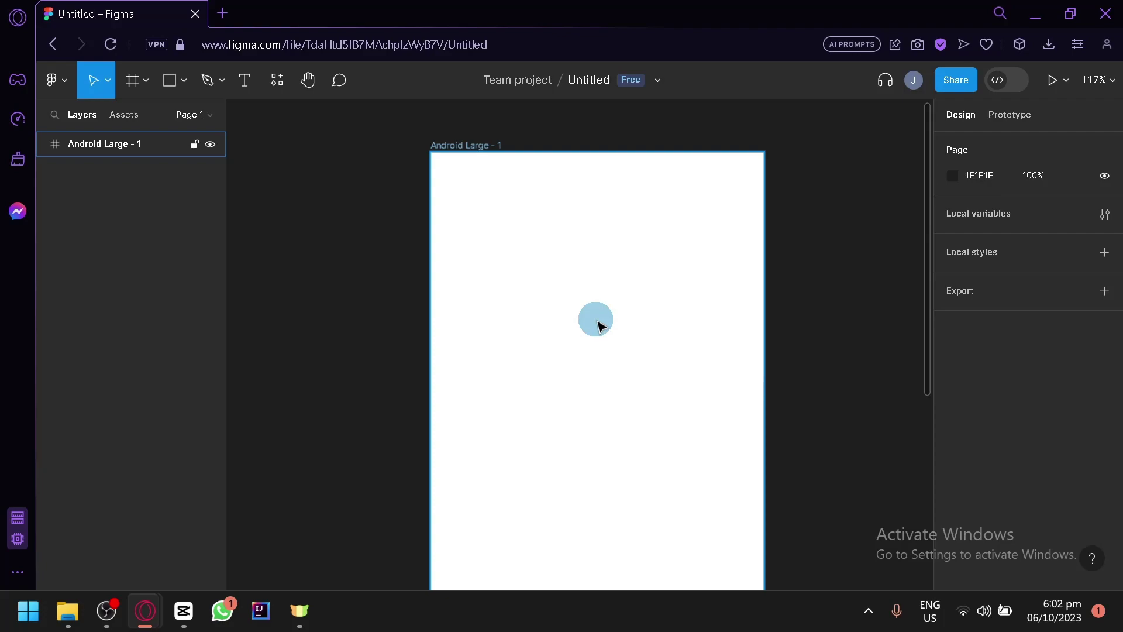
scroll(544, 222, "right", 1)
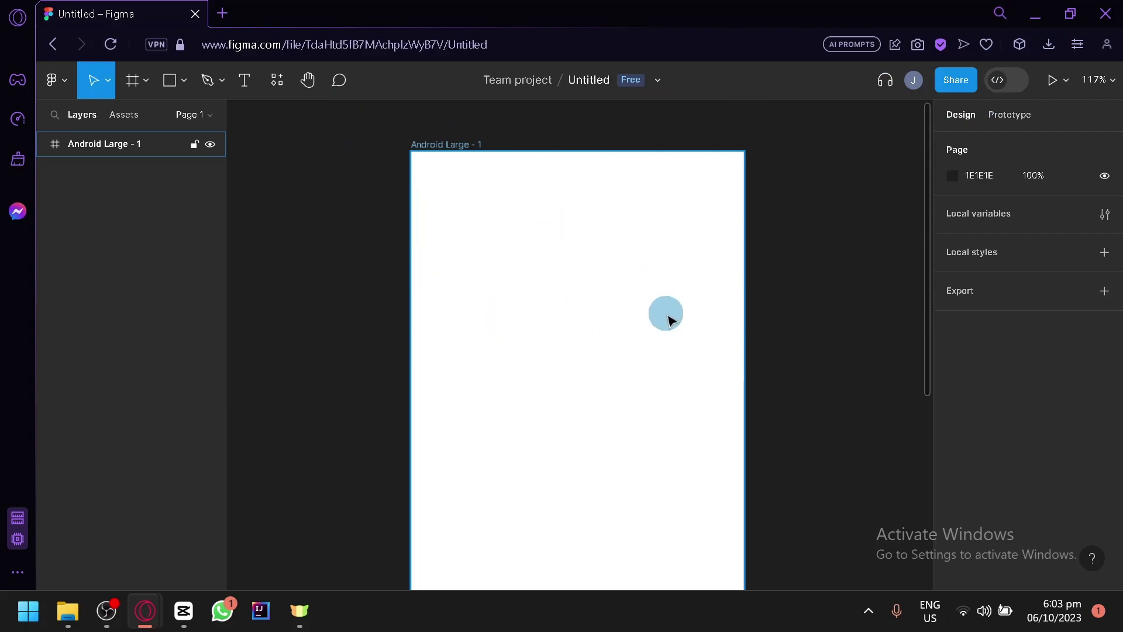
Open the shape dropdown beside the Rectangle tool to see the basic shapes
left_click(184, 90)
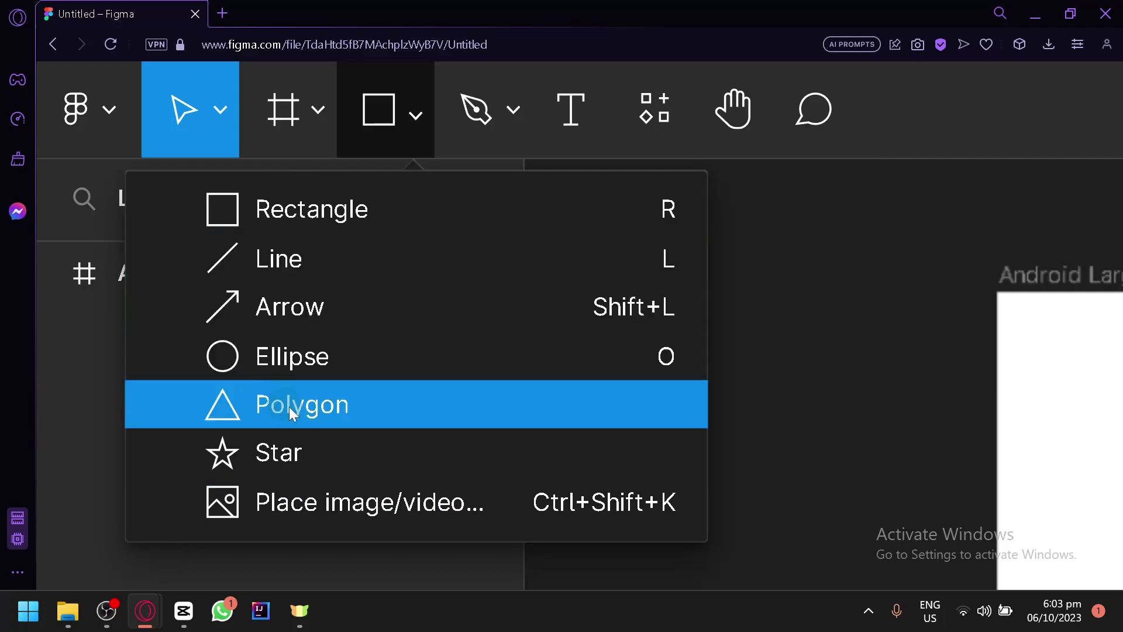
scroll(830, 312, "right", 3)
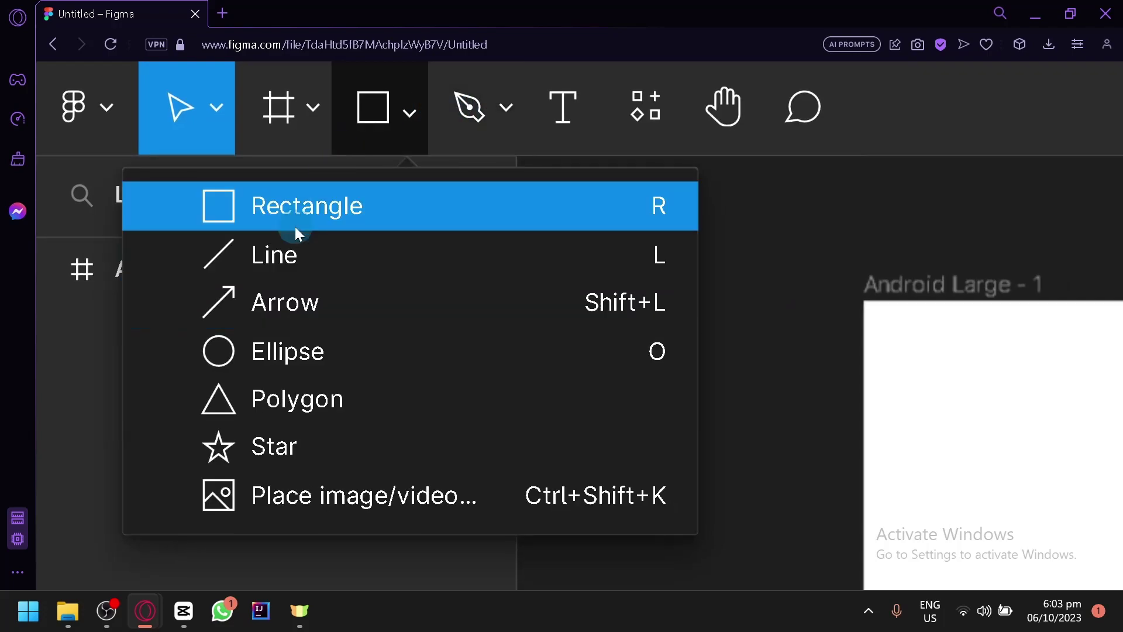
key("ctrl+0")
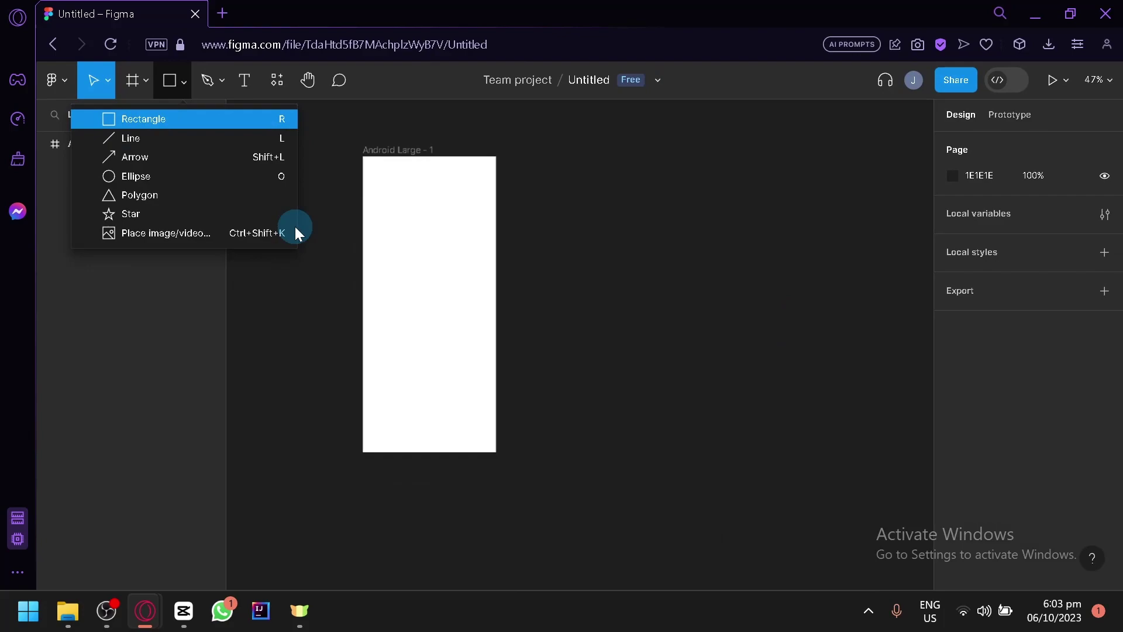
Dismiss the shape list and select the Android Large - 1 frame
left_click(346, 261)
scroll(416, 304, "left", 3)
scroll(416, 303, "up", 2)
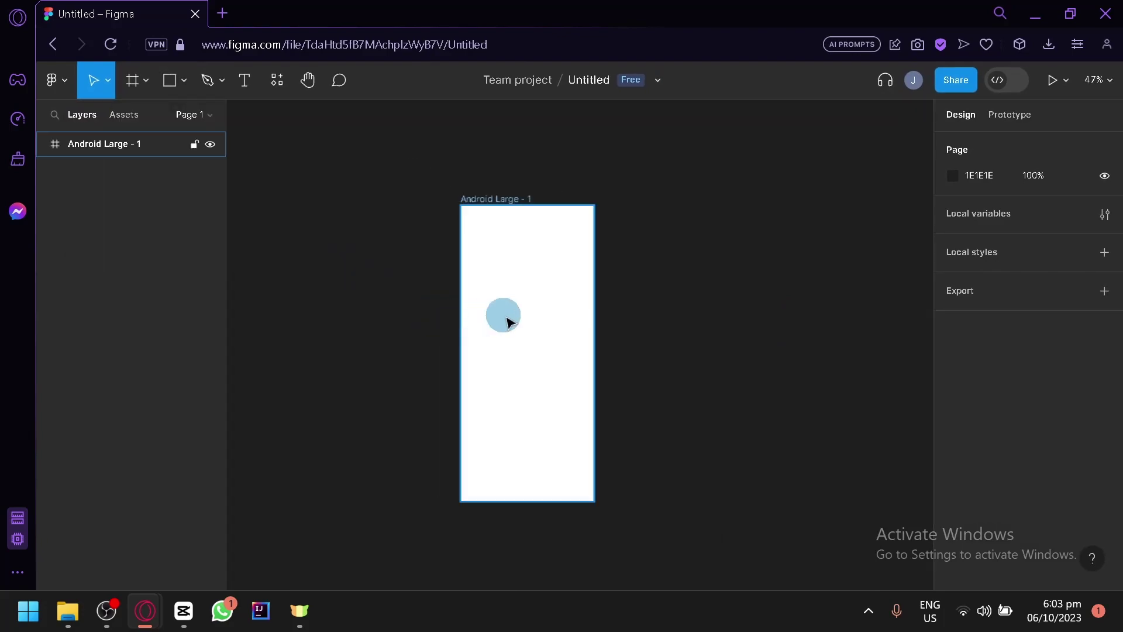
scroll(486, 340, "up", 5)
left_click(444, 358)
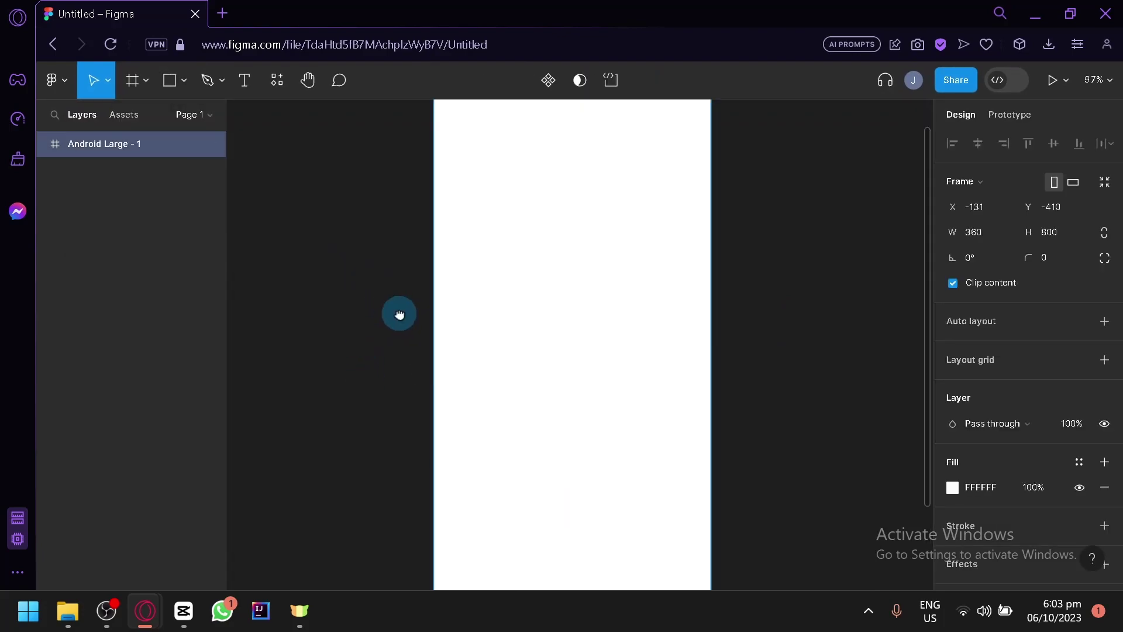
left_click_drag(400, 315, 422, 341)
scroll(528, 359, "down", 1)
scroll(779, 299, "down", 2)
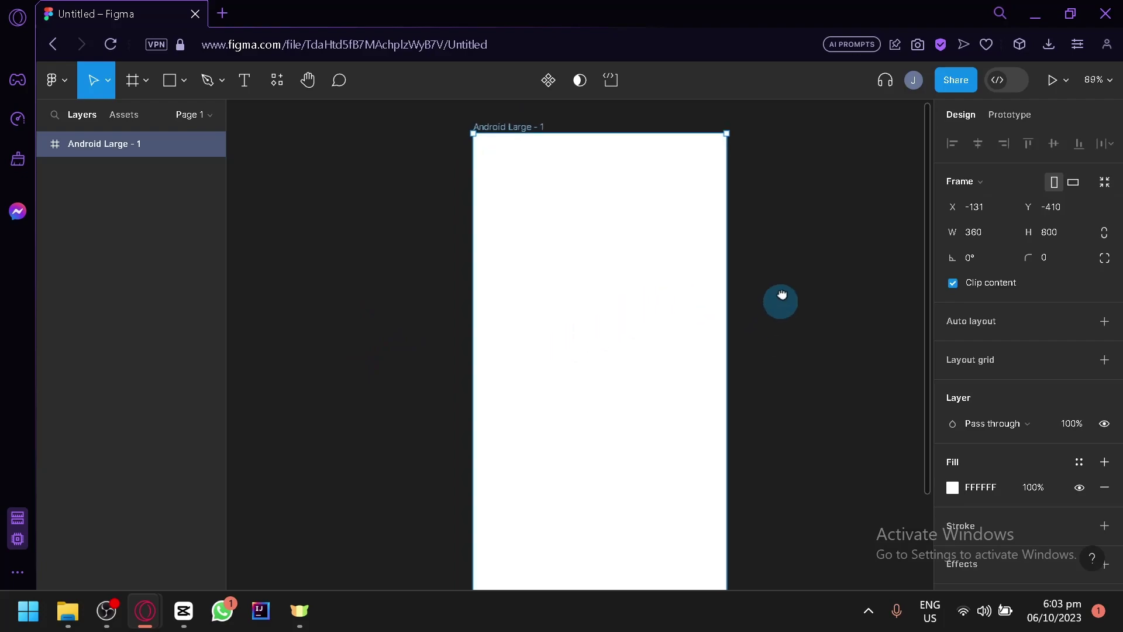
scroll(780, 298, "up", 1)
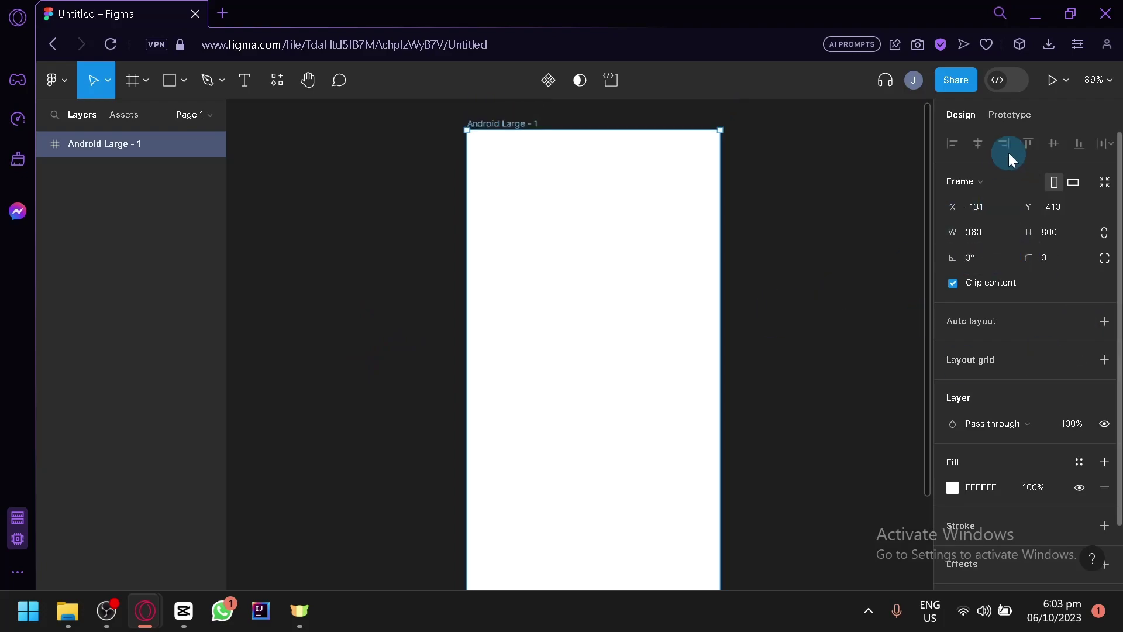
scroll(1035, 398, "down", 1)
scroll(979, 407, "up", 1)
scroll(975, 374, "down", 1)
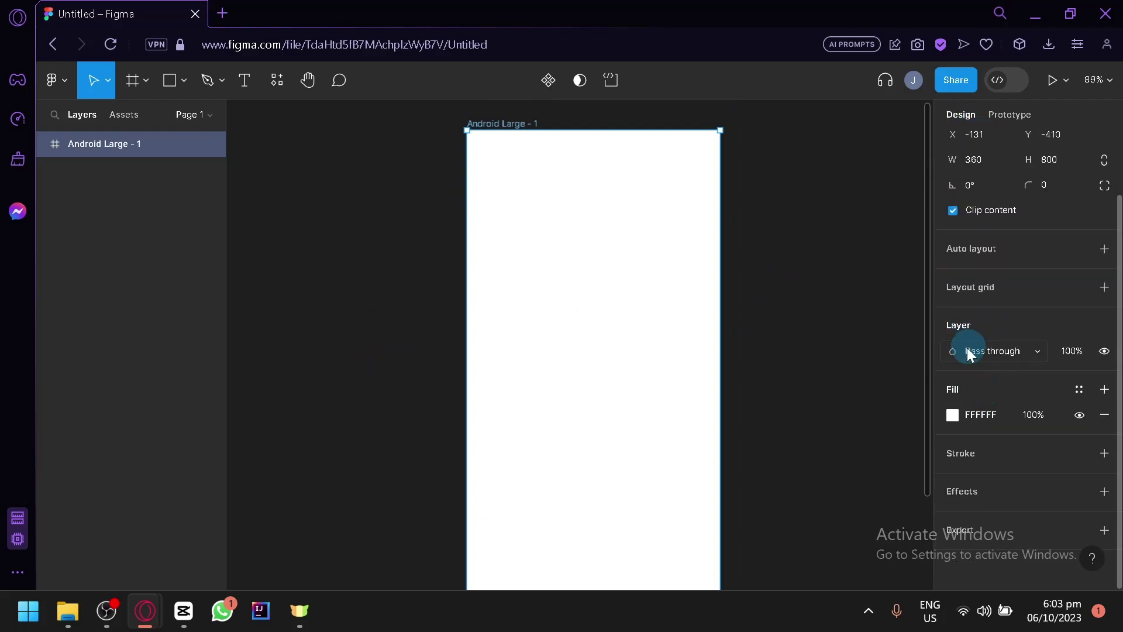
Set the frame's fill to solid black 000000
left_click(952, 414)
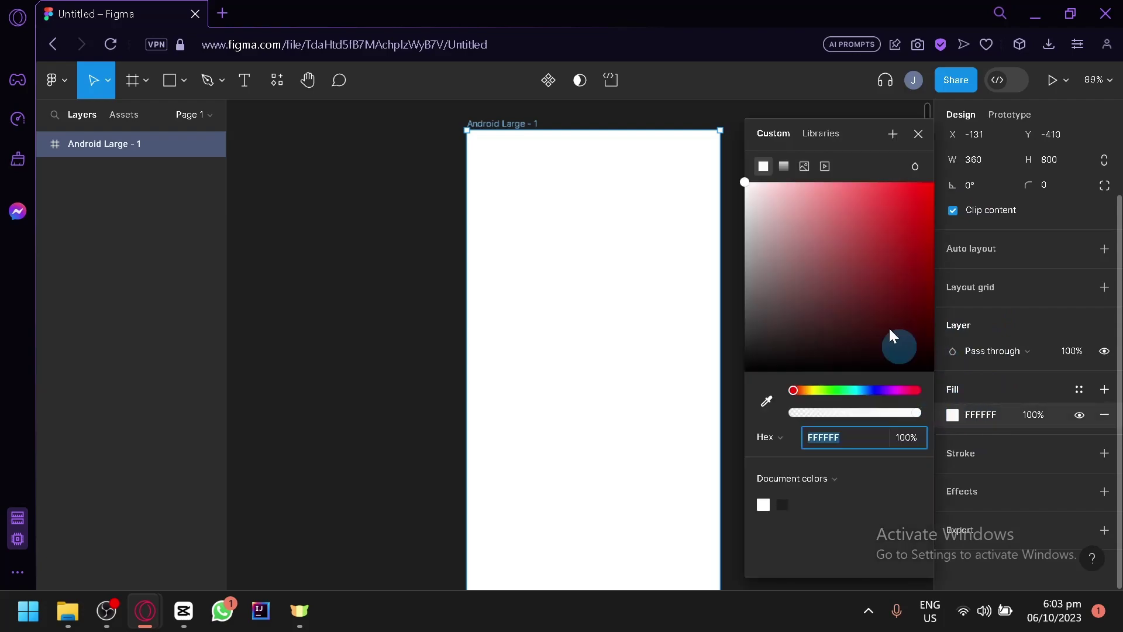
left_click_drag(895, 338, 814, 182)
left_click_drag(751, 102, 744, 178)
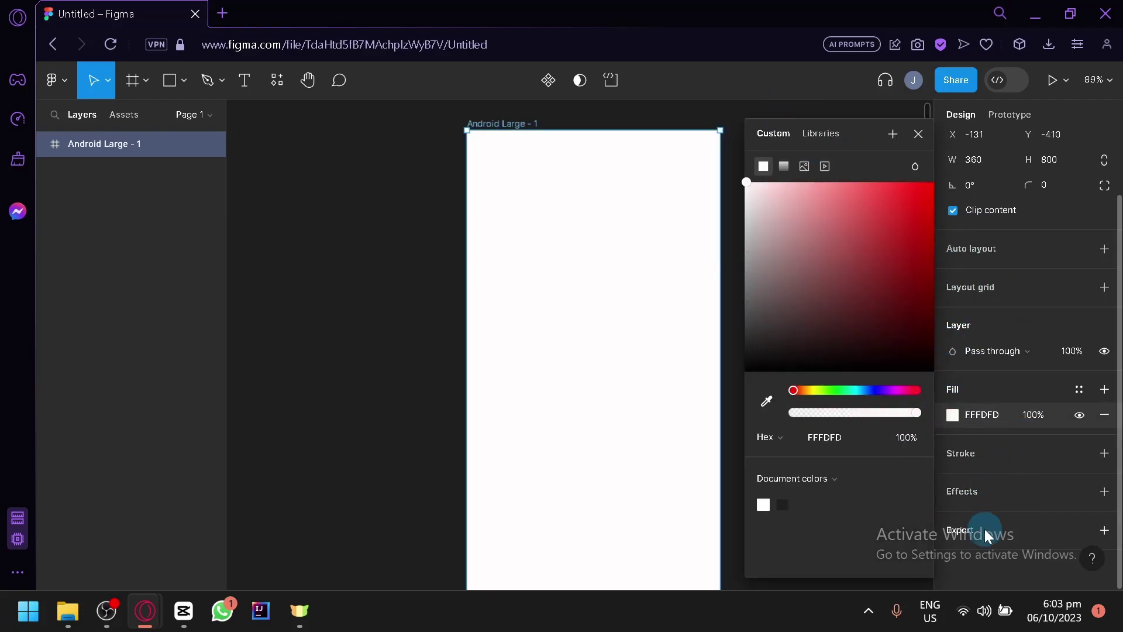
left_click(844, 222)
left_click_drag(845, 231, 833, 479)
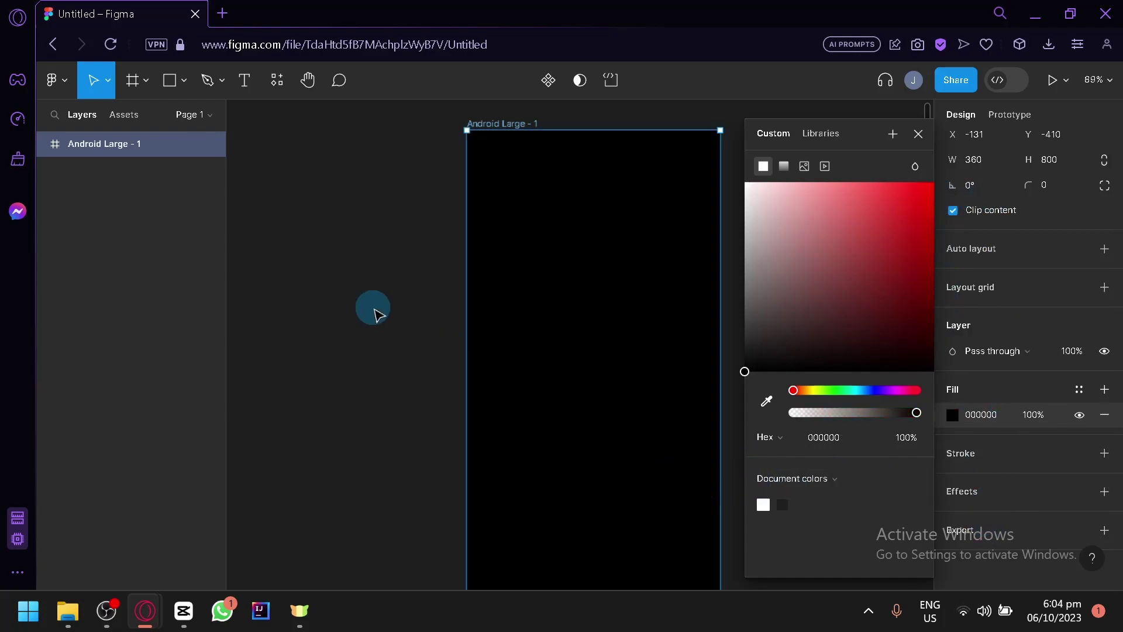
left_click(298, 250)
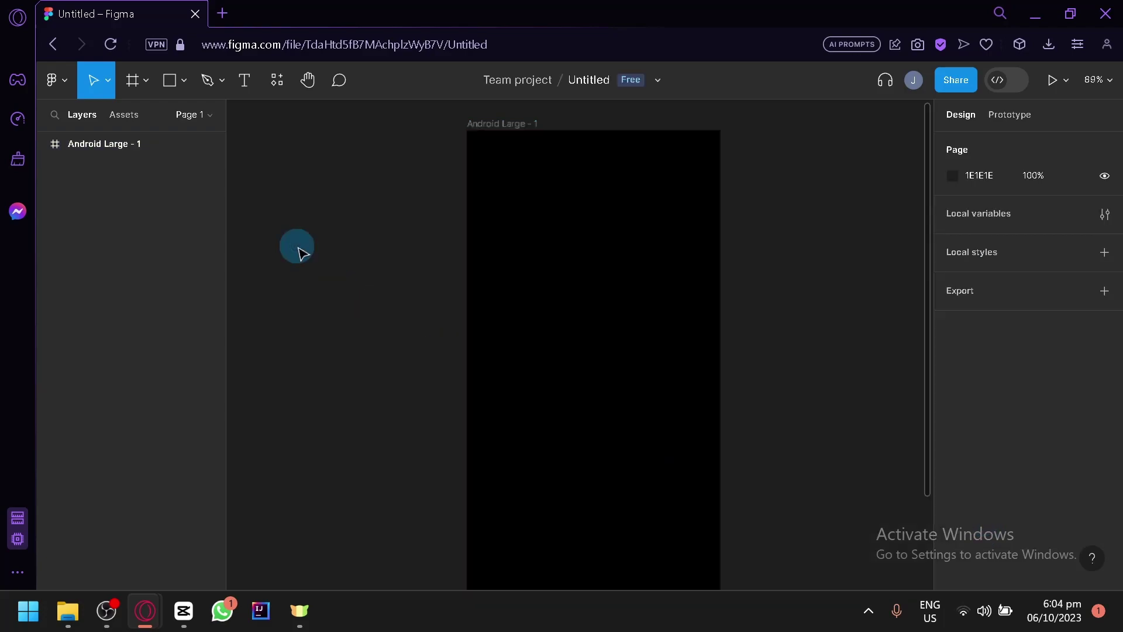
Draw a 644×72 rectangle bar and nest it inside the Android Large - 1 frame
left_click(184, 88)
left_click(190, 118)
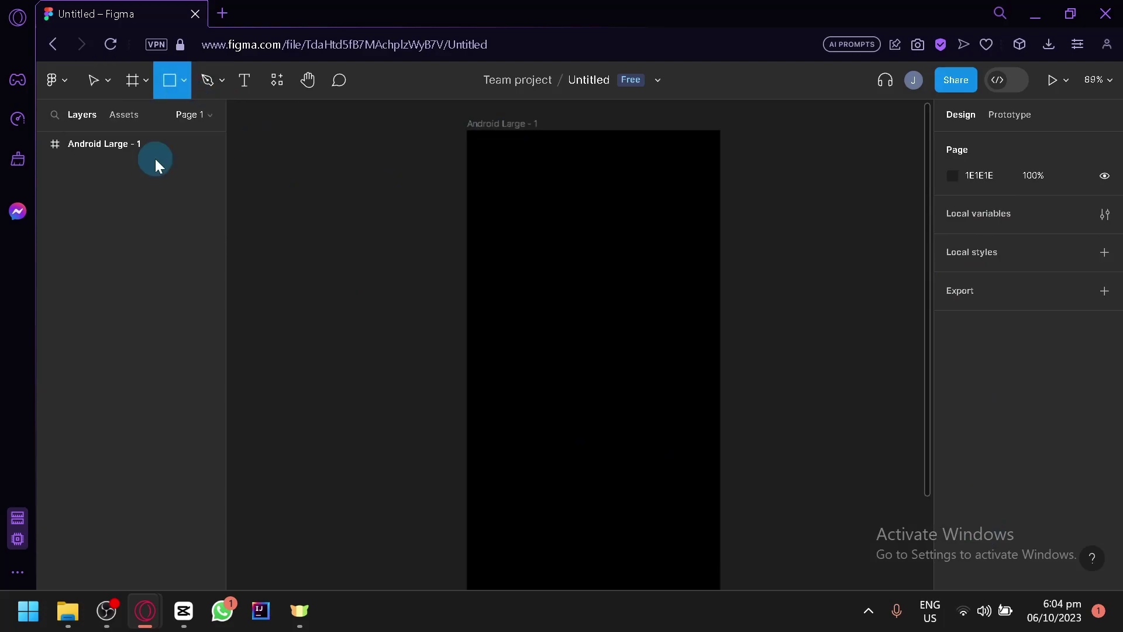
left_click(184, 82)
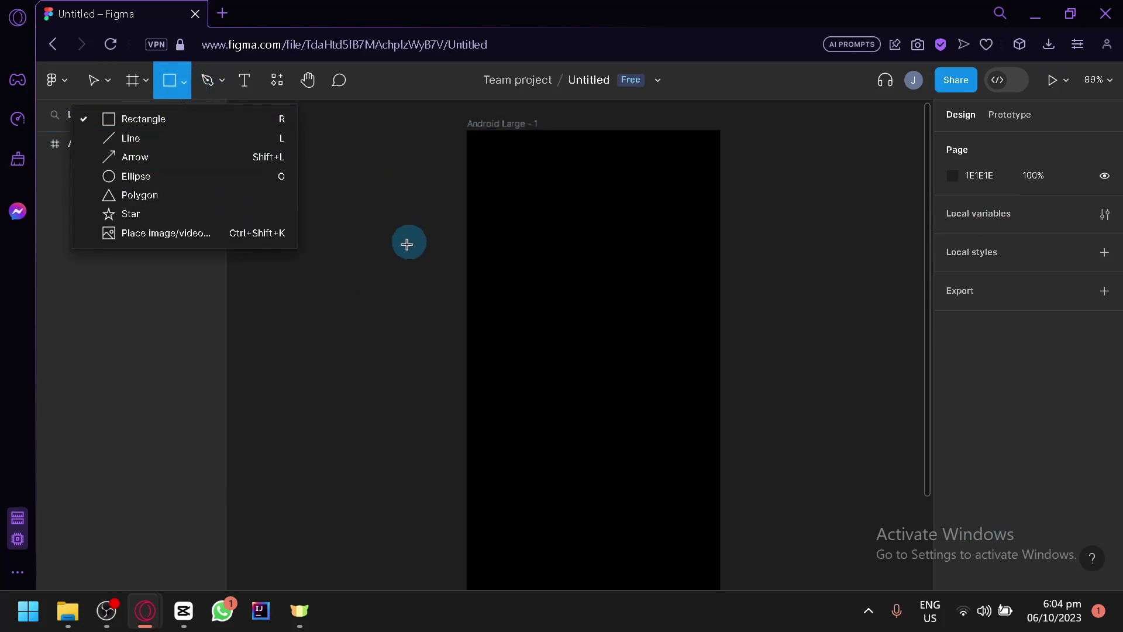
left_click_drag(372, 240, 824, 290)
left_click_drag(763, 265, 758, 252)
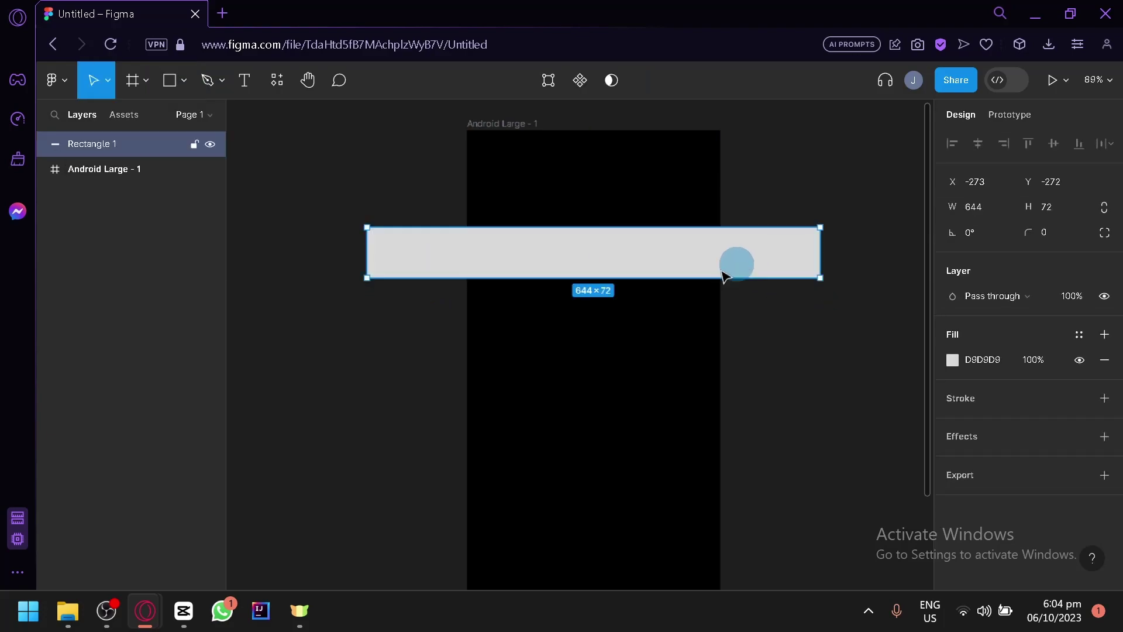
left_click_drag(77, 139, 100, 173)
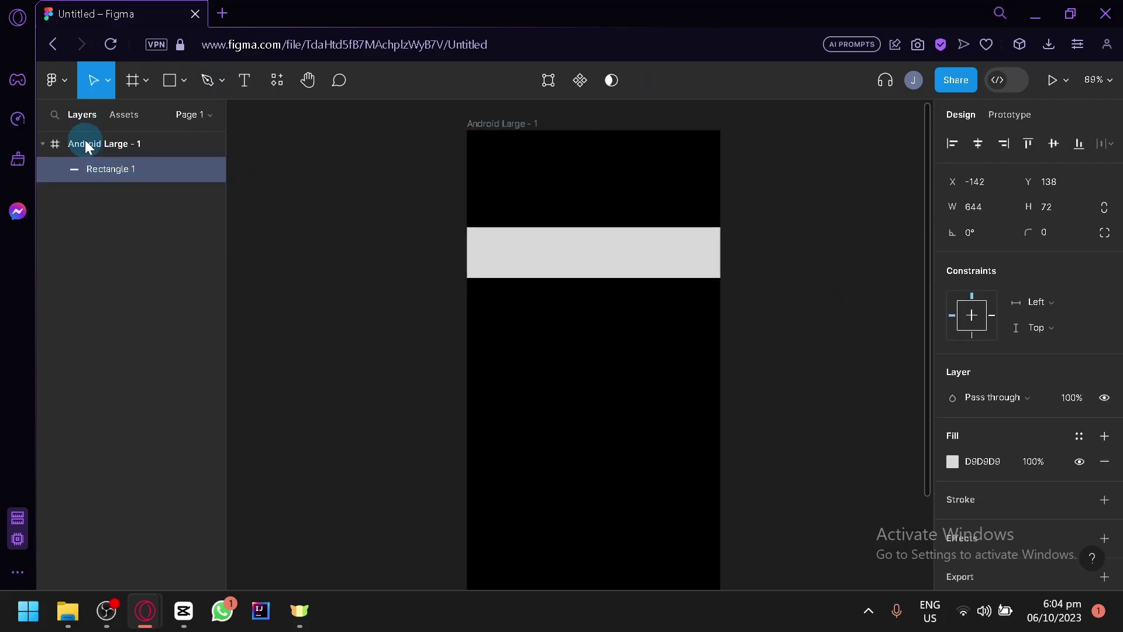
left_click(408, 253)
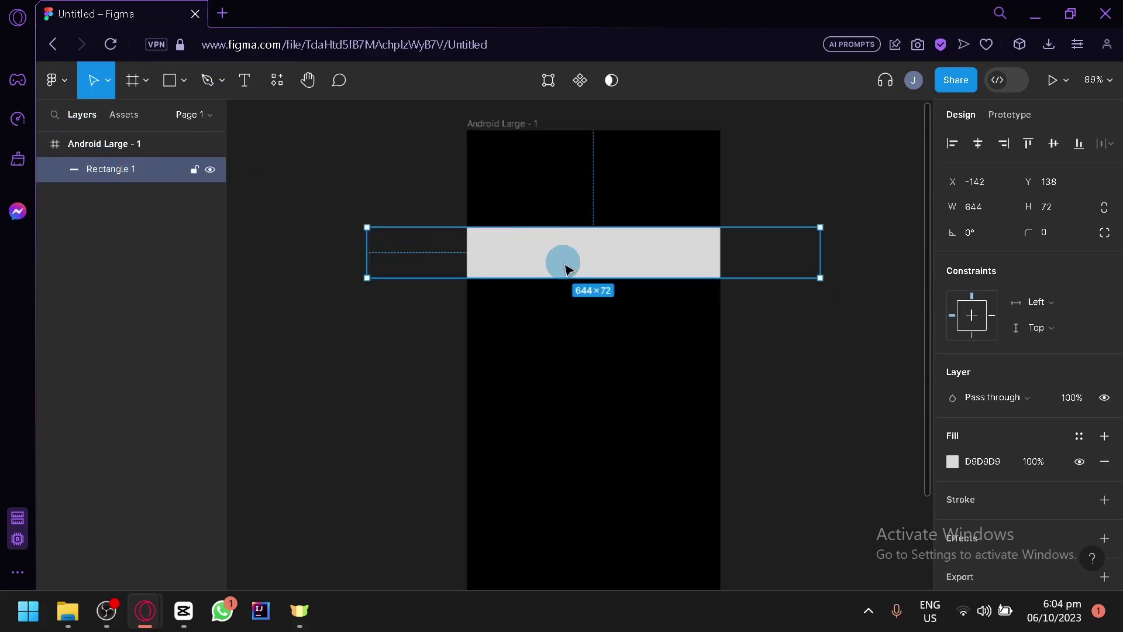
left_click_drag(562, 261, 574, 251)
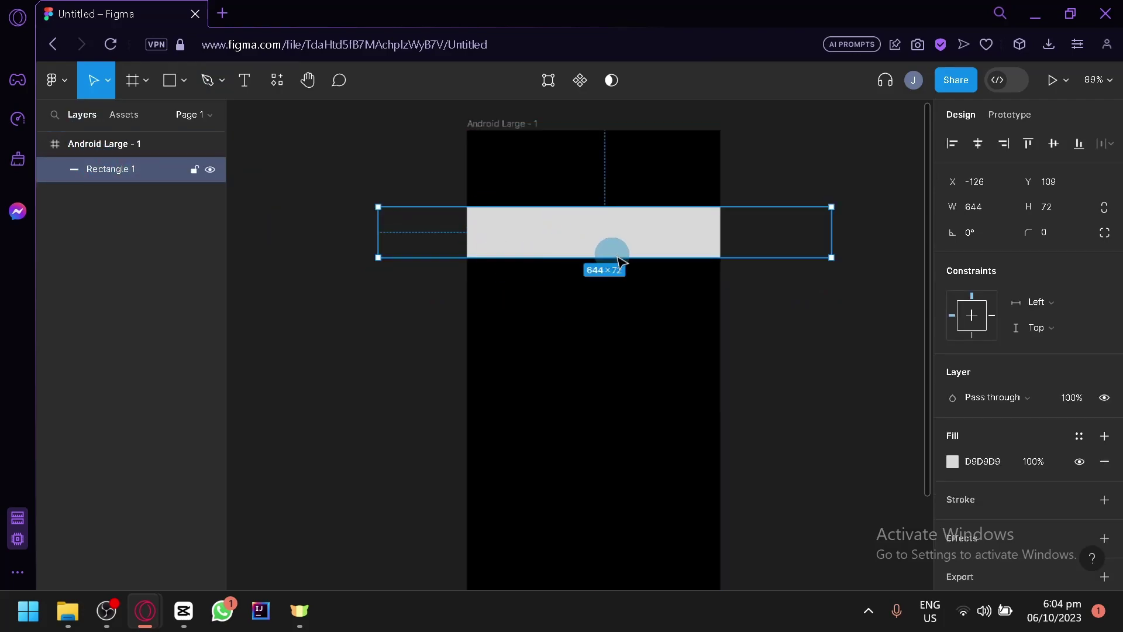
Tilt the bar to about 20.04° and make the second diagonal bar thicker
left_click(843, 206)
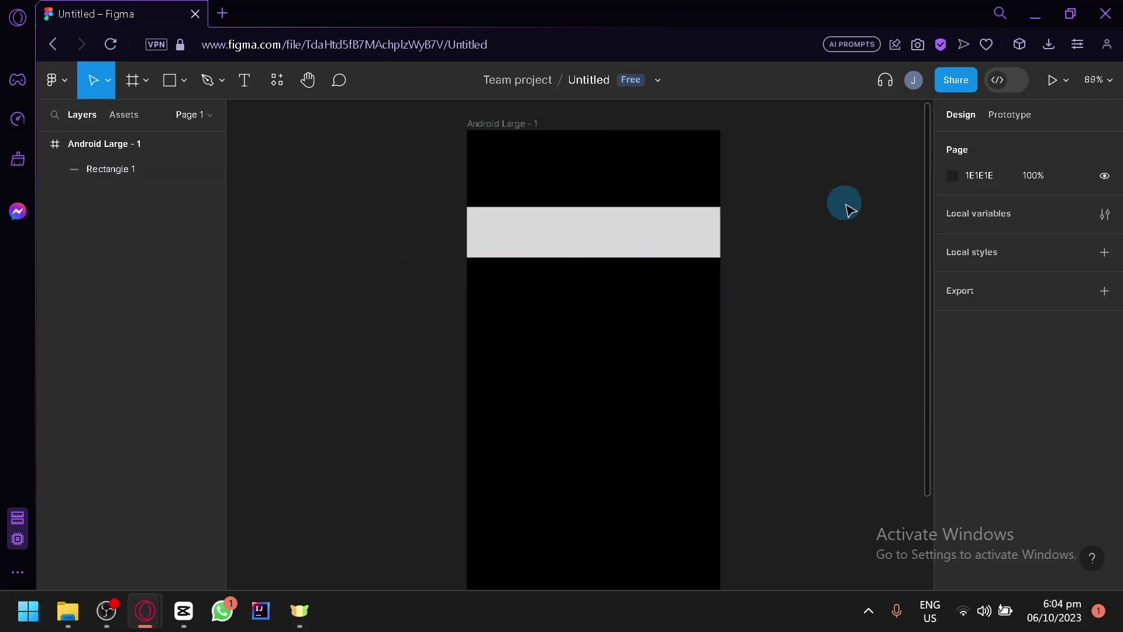
left_click(713, 231)
left_click_drag(837, 201, 539, 181)
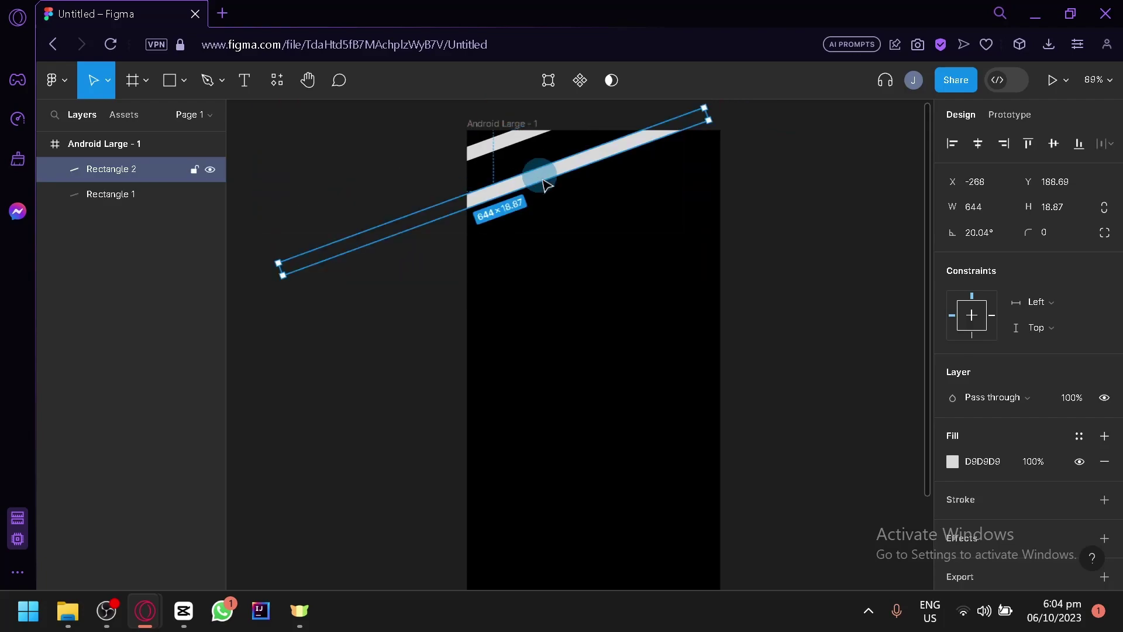
scroll(553, 234, "up", 1)
left_click_drag(557, 234, 574, 284)
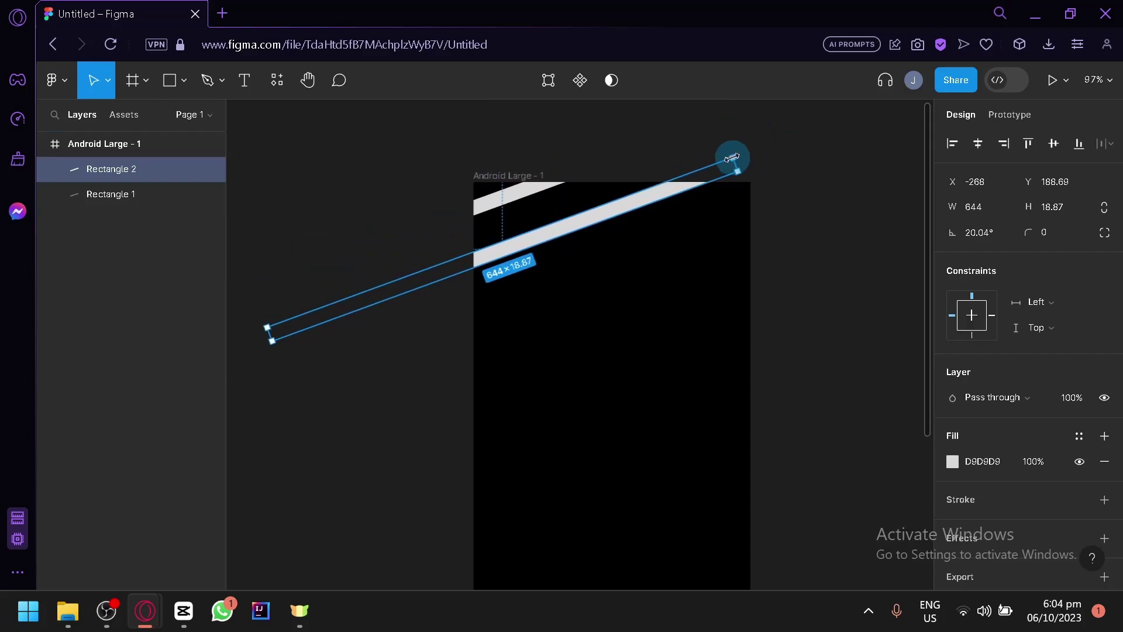
left_click_drag(734, 157, 720, 130)
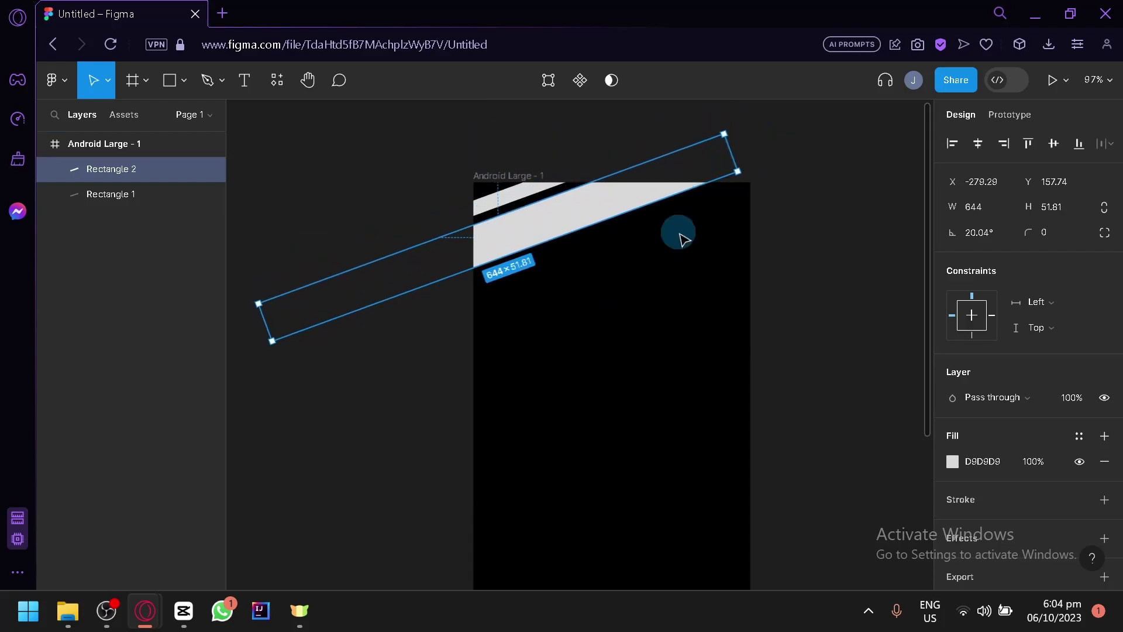
left_click(672, 260)
Fill both diagonal bars red FF0000 and add an outline stroke
left_click_drag(652, 261, 502, 180)
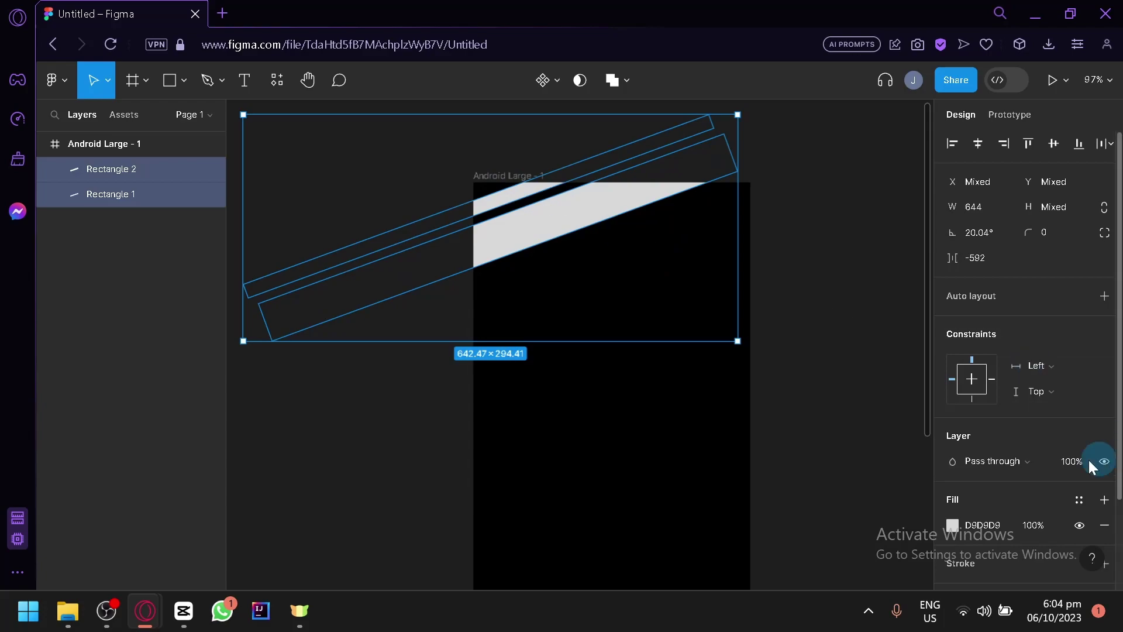
left_click(952, 525)
left_click_drag(808, 258, 968, 167)
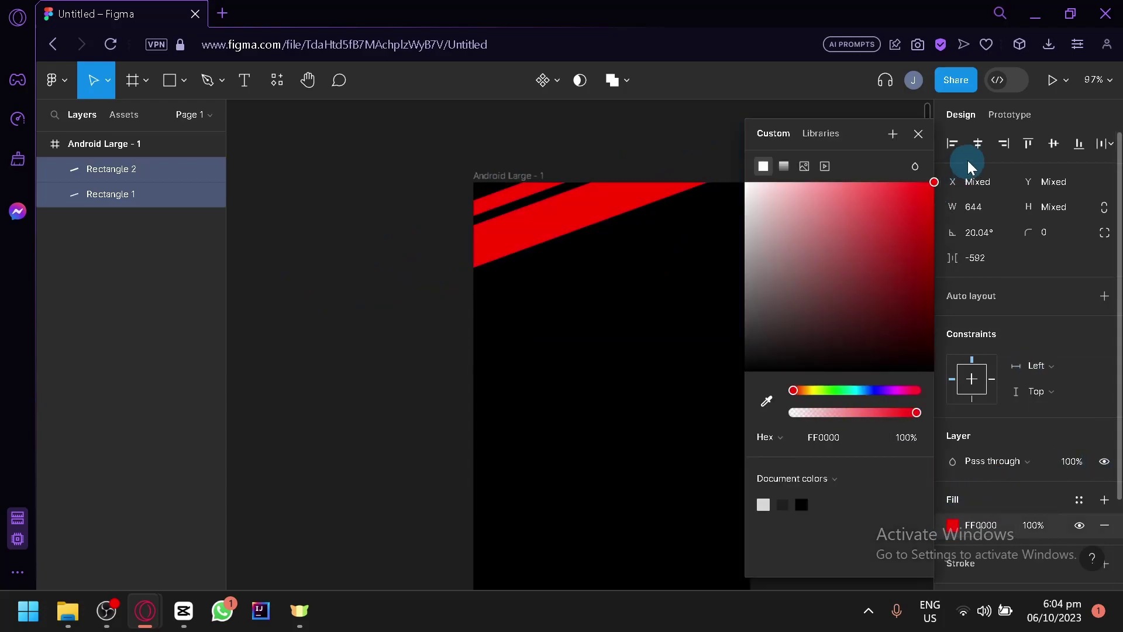
scroll(1036, 436, "down", 2)
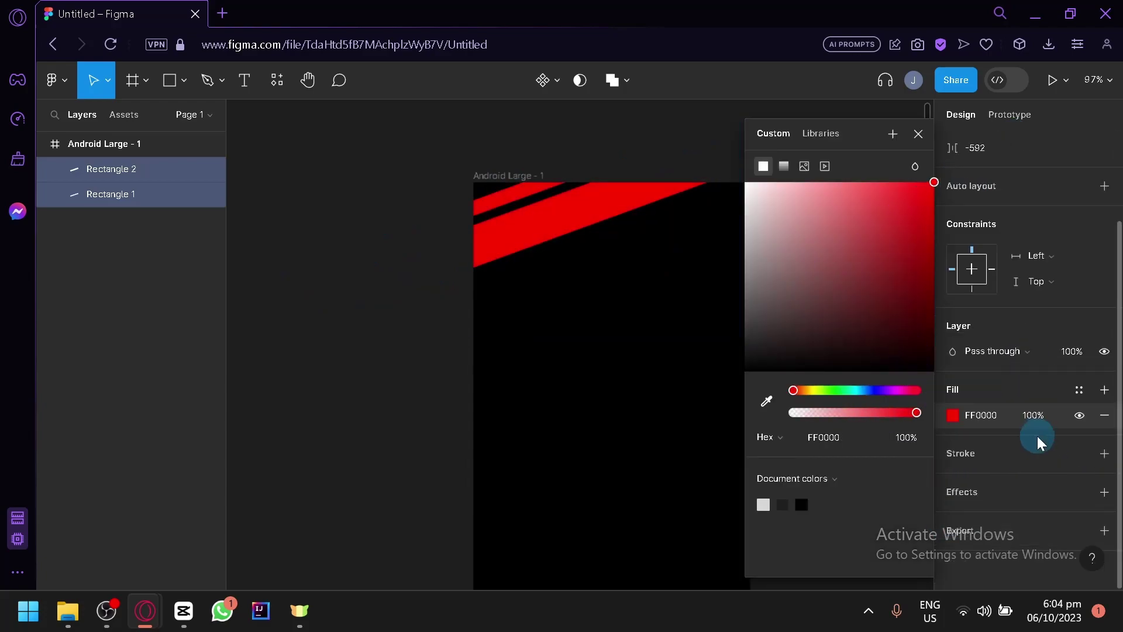
left_click(1104, 455)
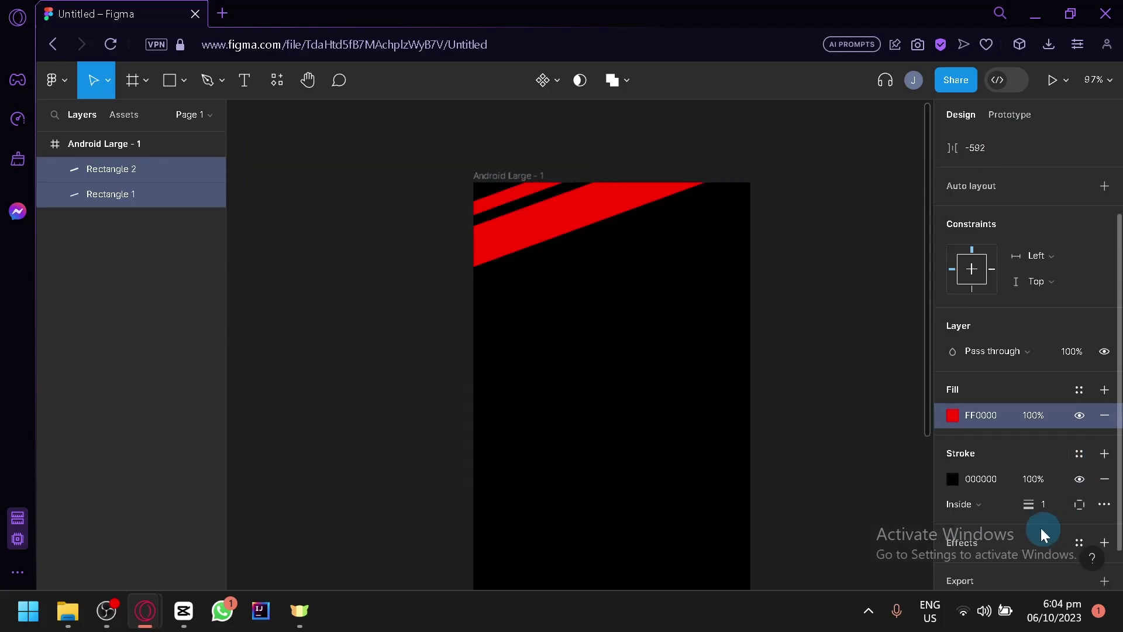
Remove the stripes' stroke and add a Drop shadow effect
left_click(1103, 480)
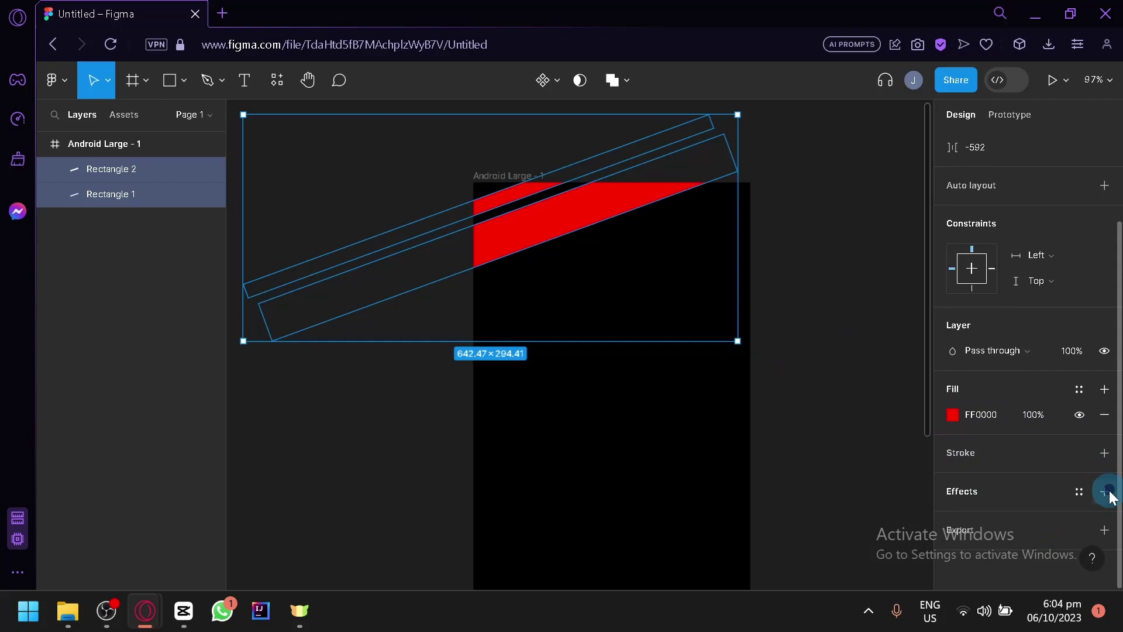
left_click(1105, 491)
scroll(1047, 497, "down", 1)
left_click(1031, 487)
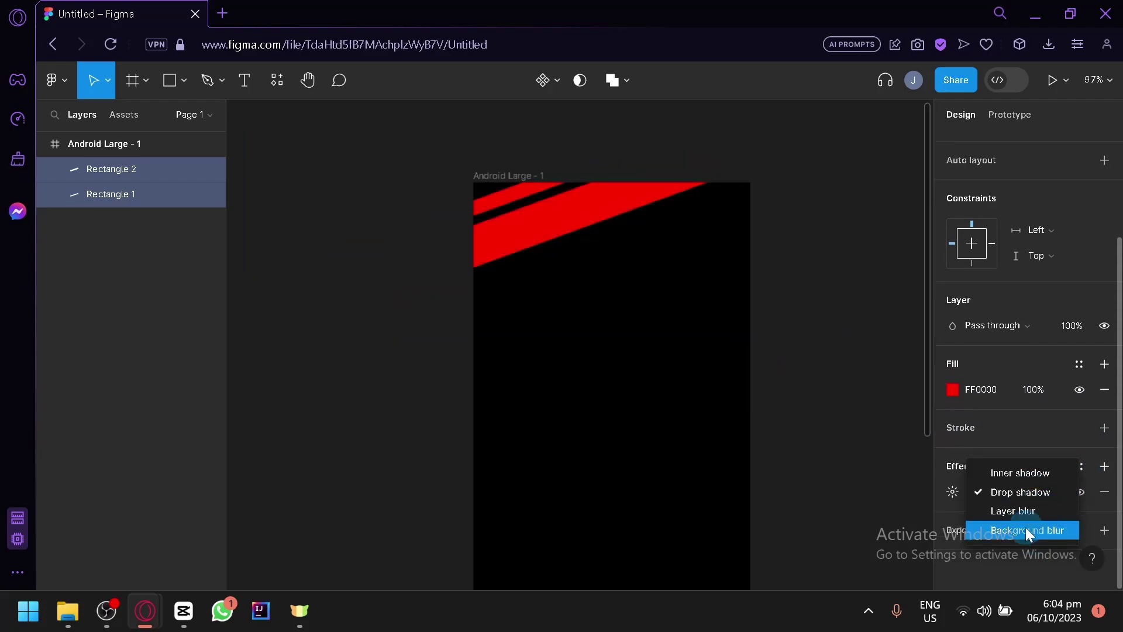
left_click(970, 495)
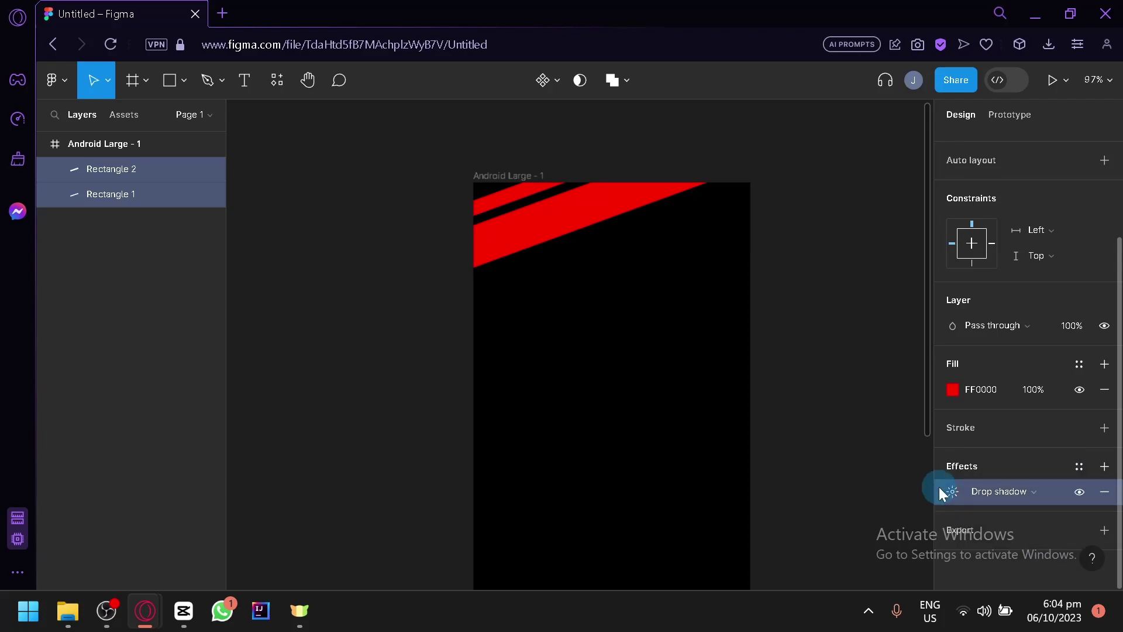
left_click(953, 492)
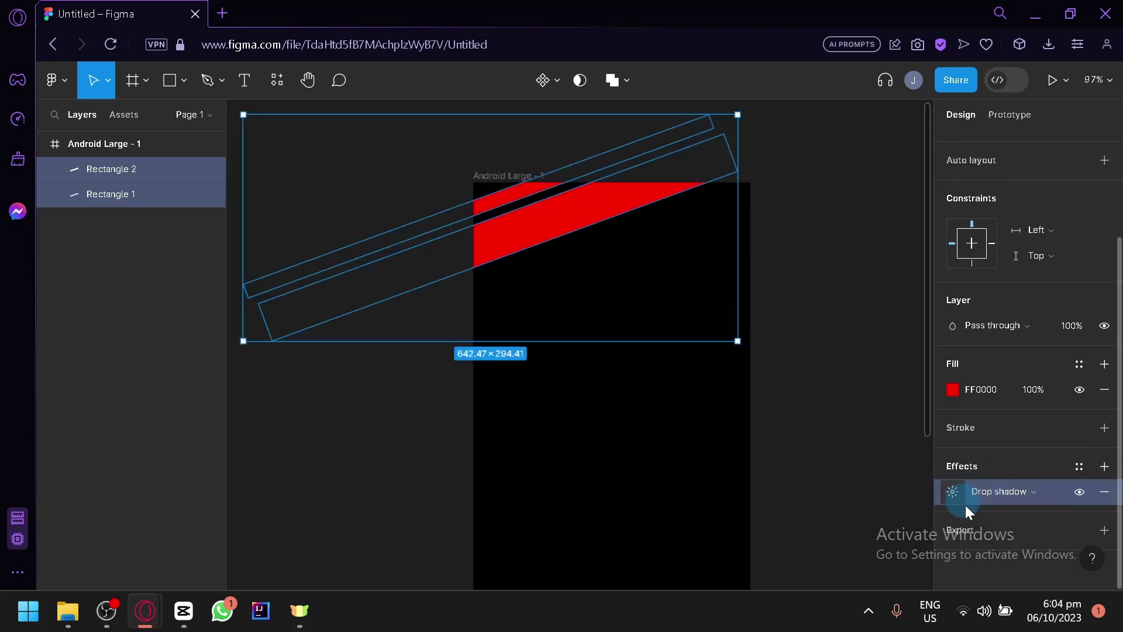
Set the drop shadow to white FFFFFF at 25%, blur 7, X offset 10
left_click(763, 557)
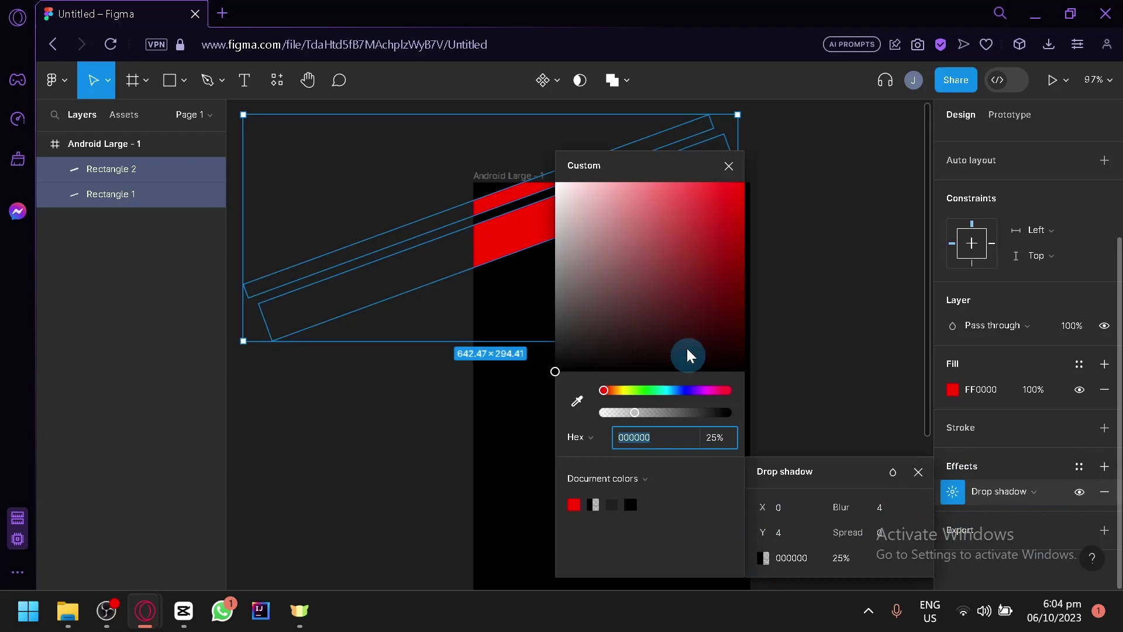
left_click_drag(687, 354, 553, 179)
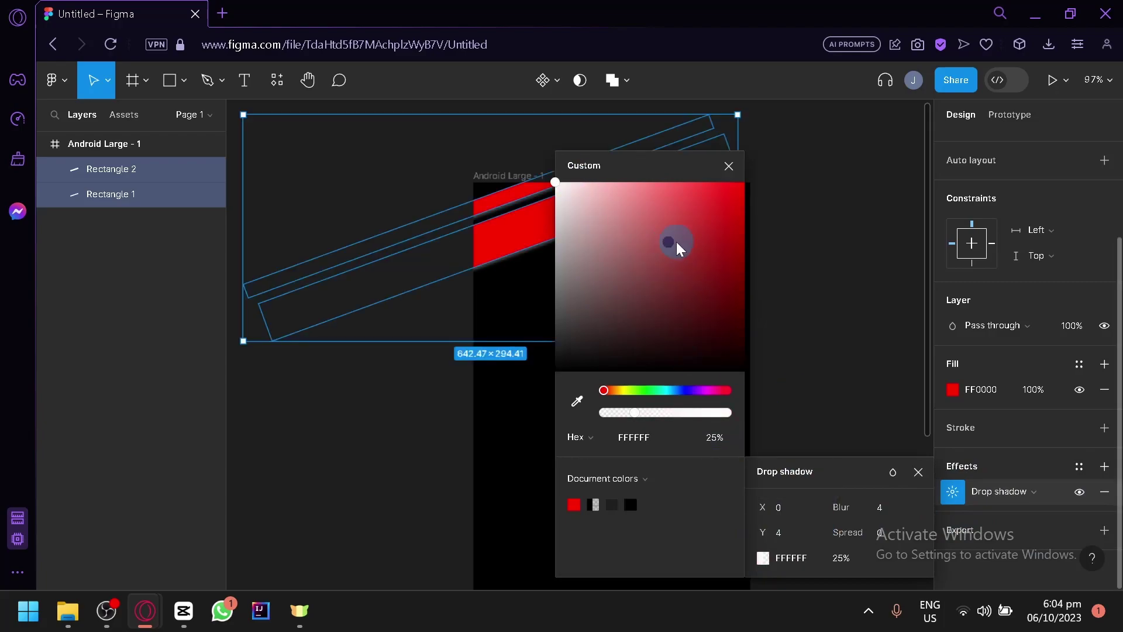
left_click_drag(679, 249, 585, 158)
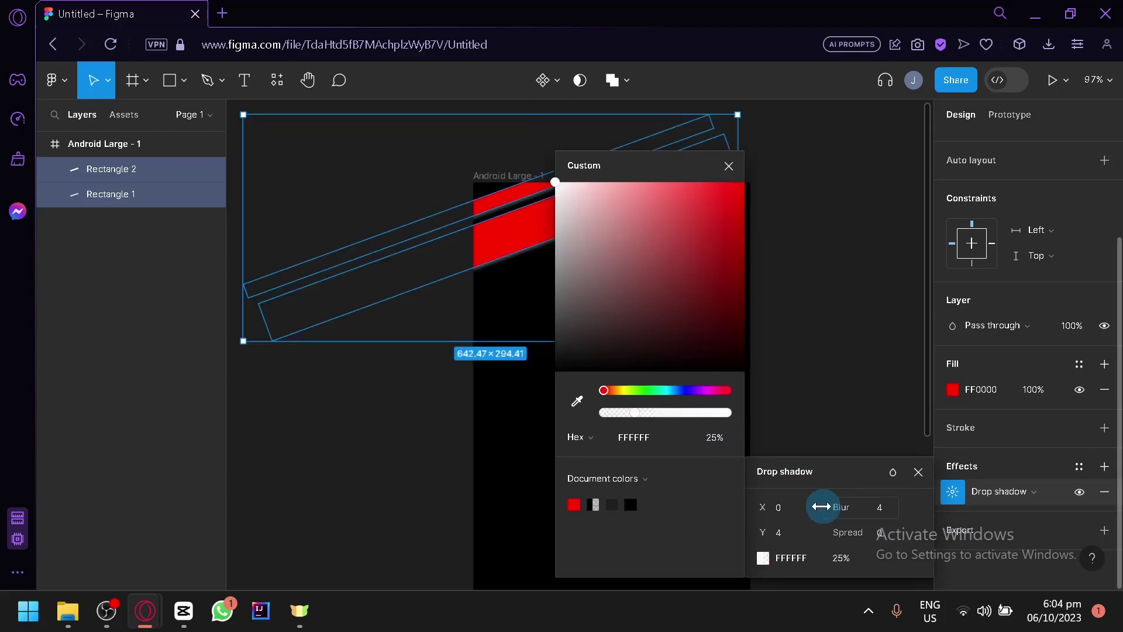
left_click_drag(895, 508, 840, 506)
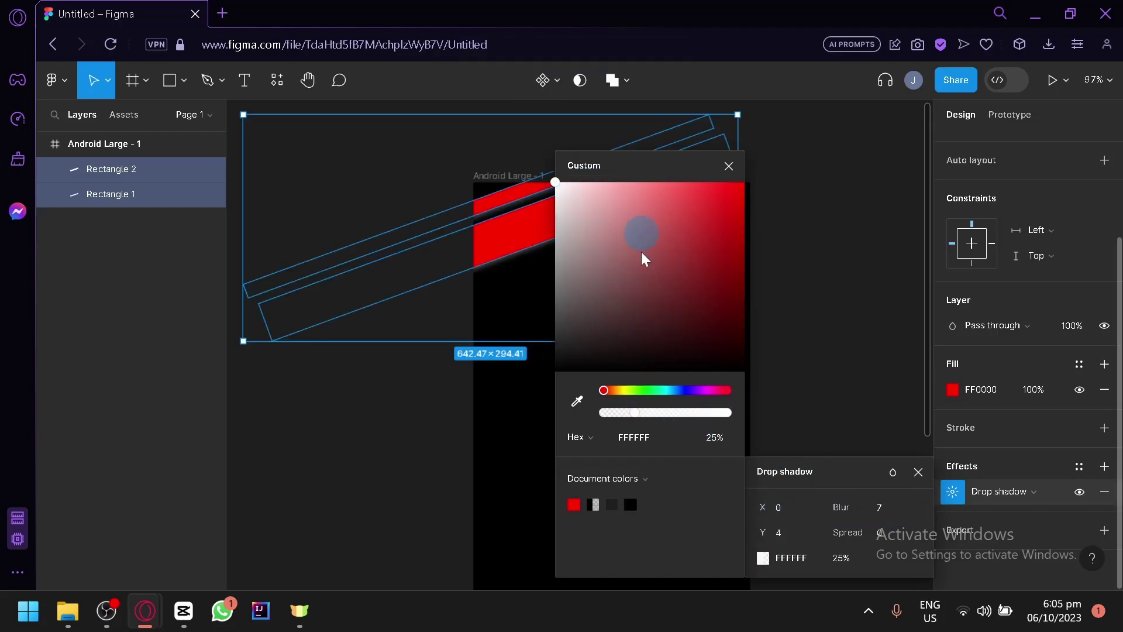
mouse_move(767, 508)
left_mouse_down()
mouse_move(802, 509)
mouse_move(778, 515)
left_mouse_up()
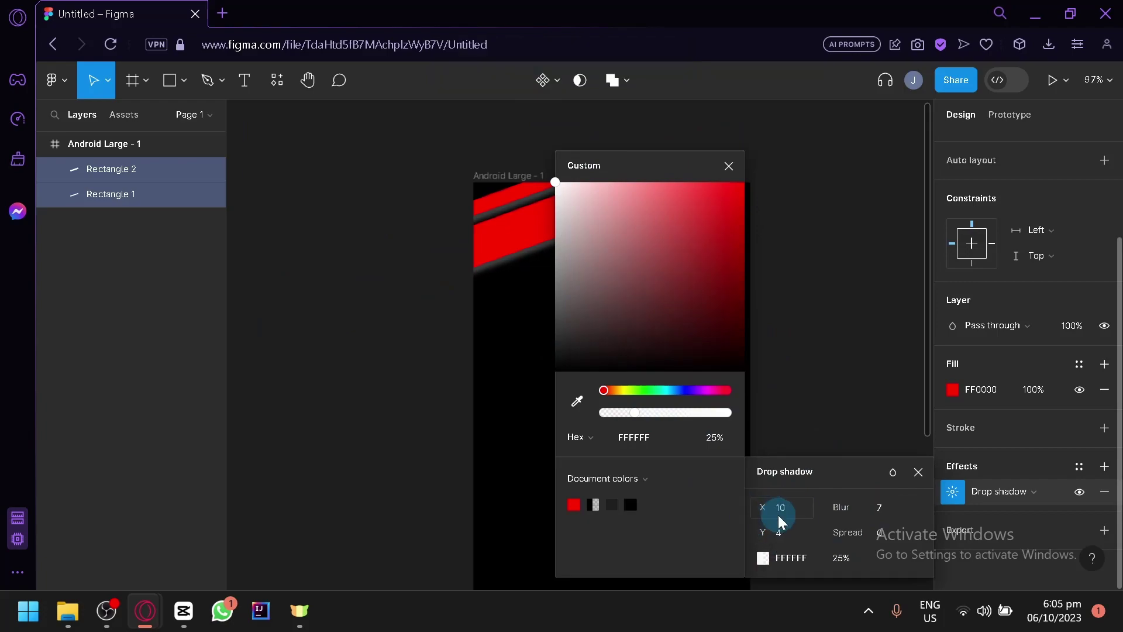
left_click(767, 530)
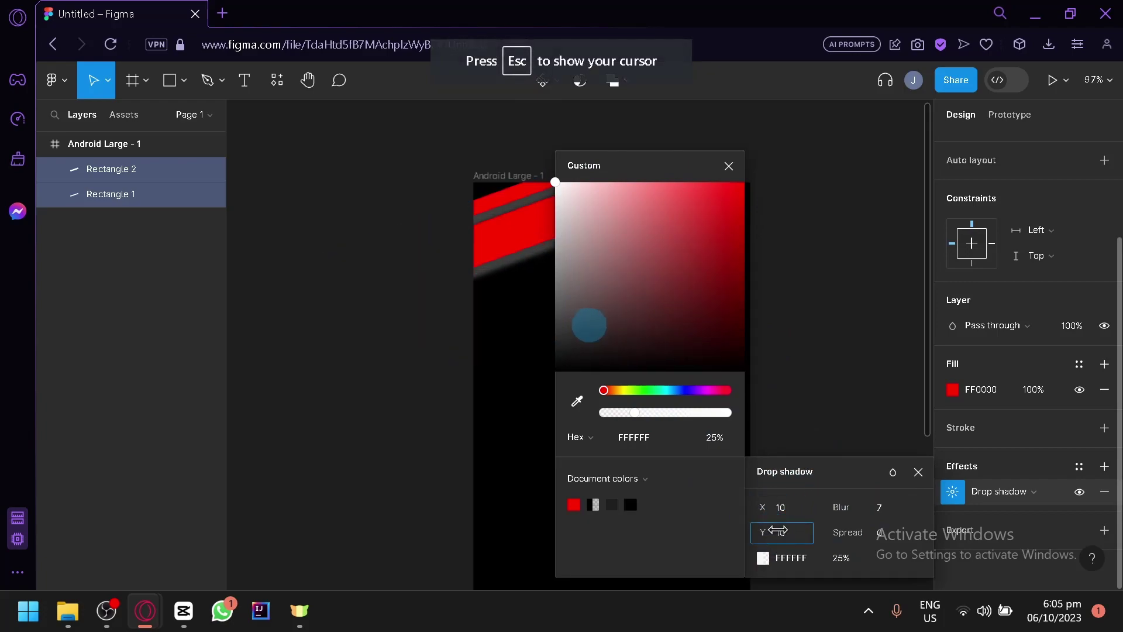
left_click(725, 169)
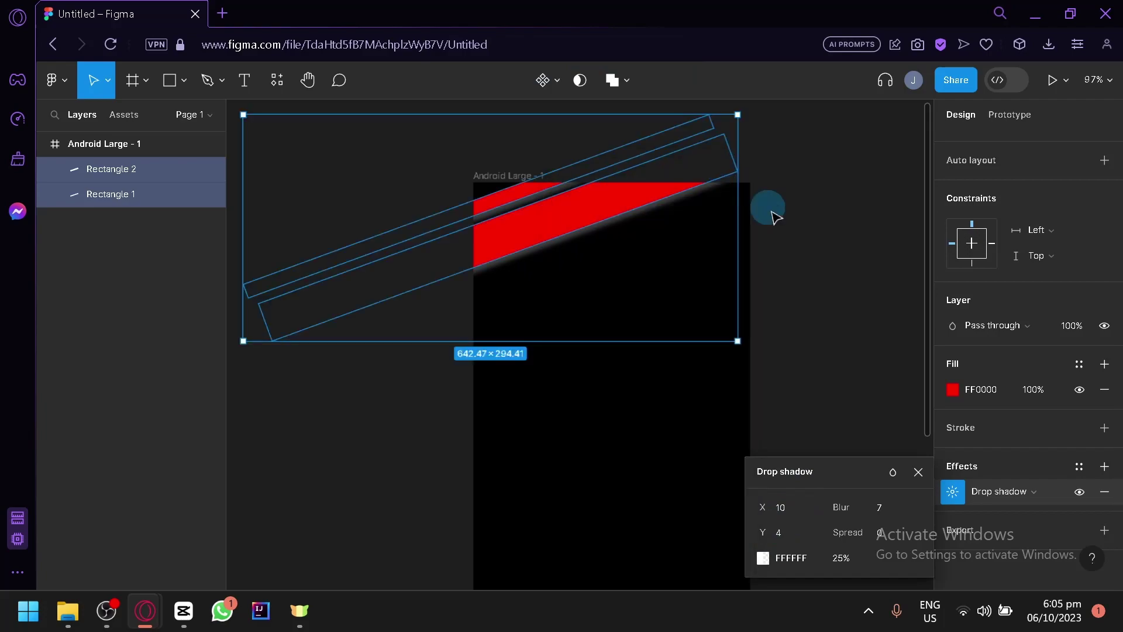
left_click(761, 241)
Give both stripes a linear gradient fill from red FF0000 to black 000000
left_click(565, 214)
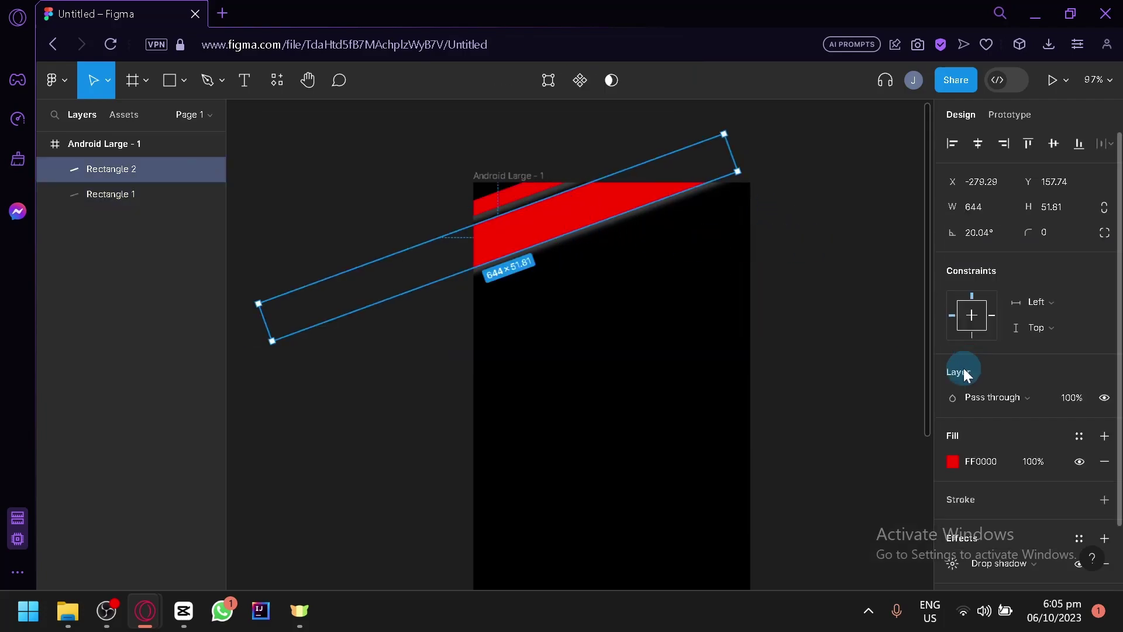
left_click(952, 462)
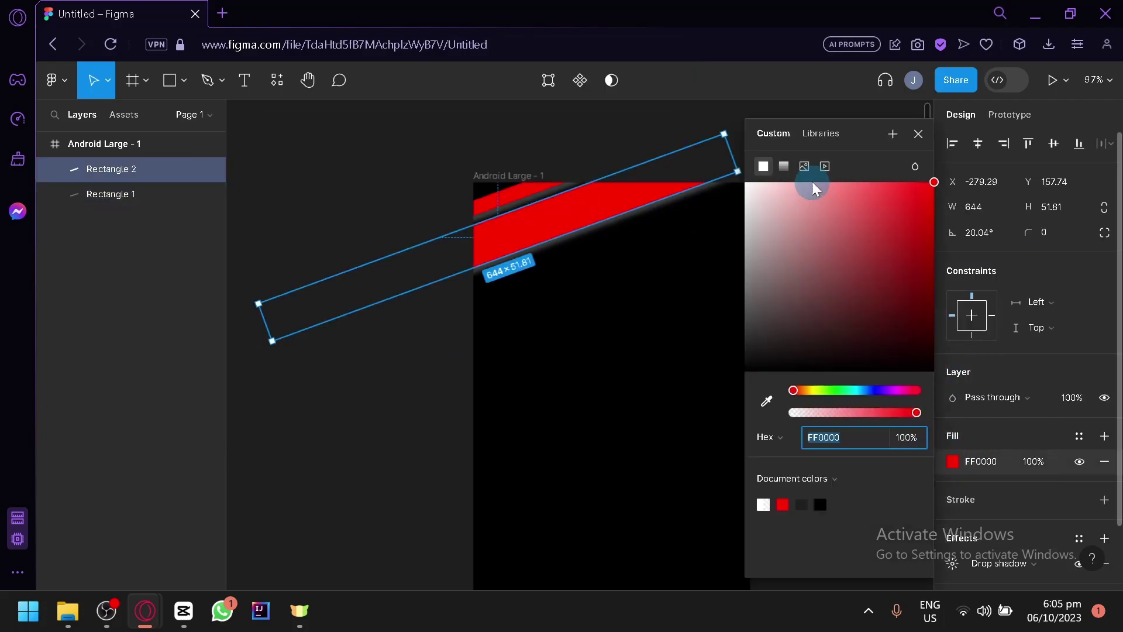
left_click(514, 198)
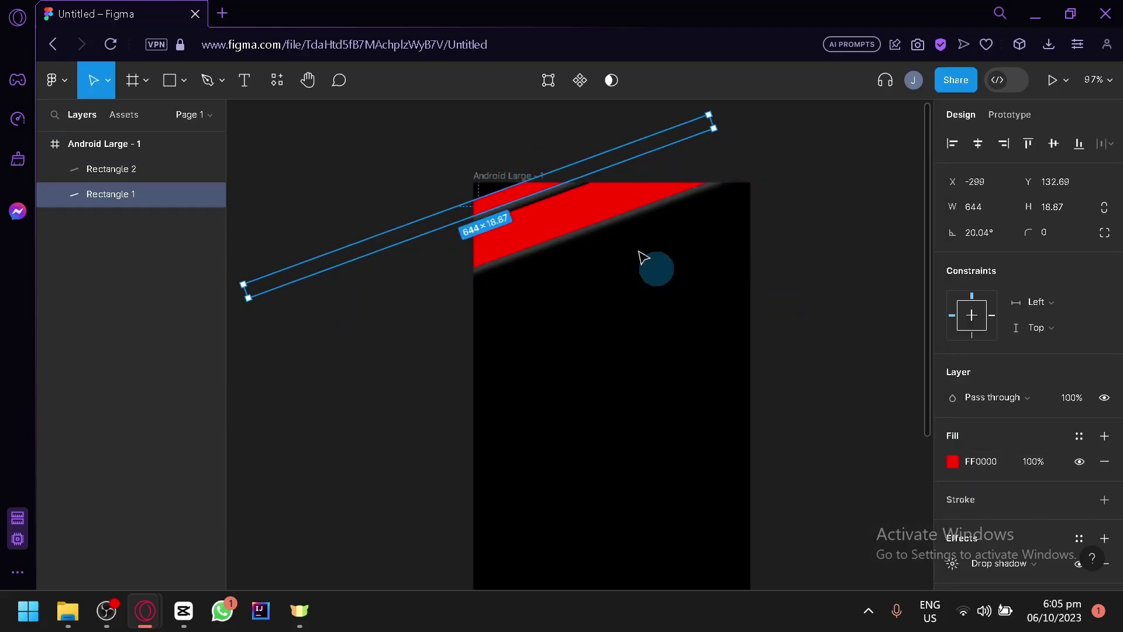
left_click(561, 199, "shift")
left_click(953, 524)
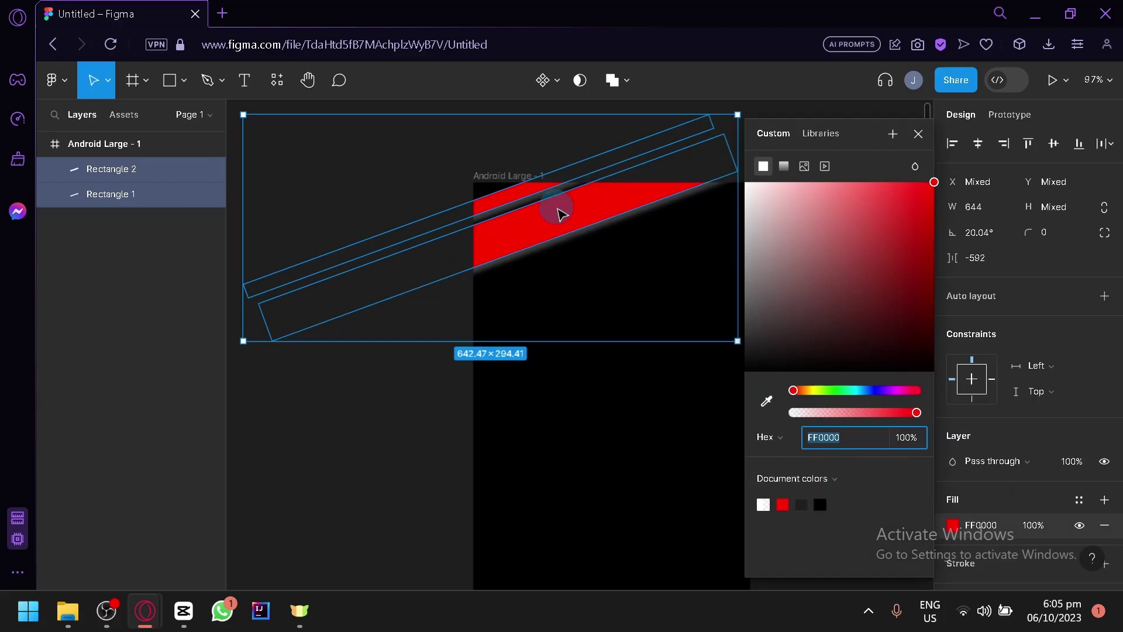
left_click(788, 171)
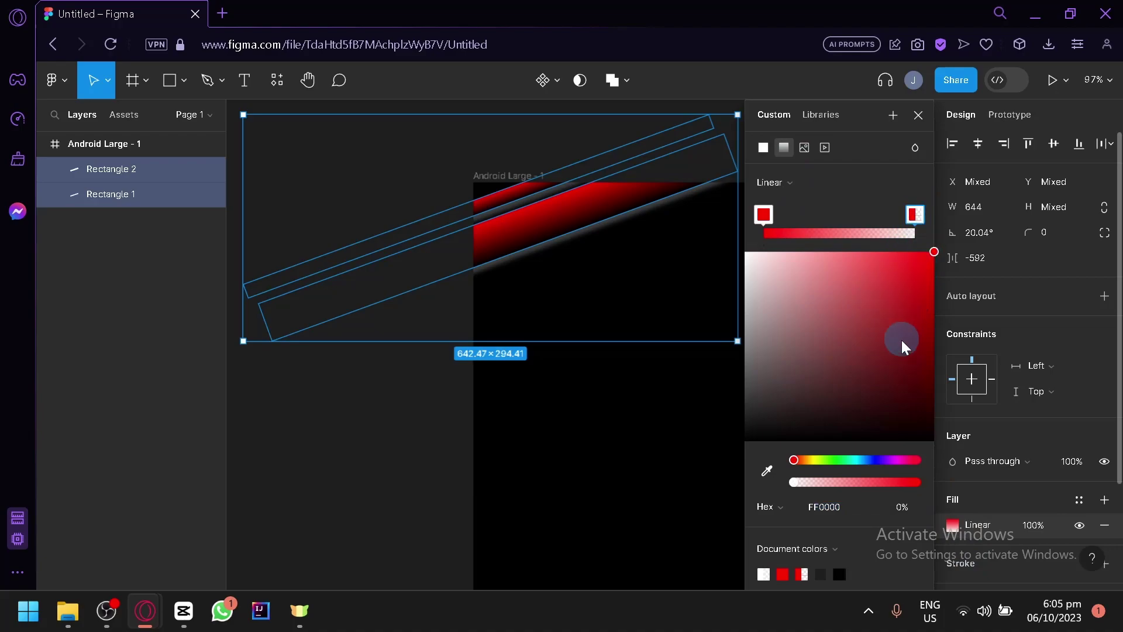
left_click_drag(873, 338, 959, 251)
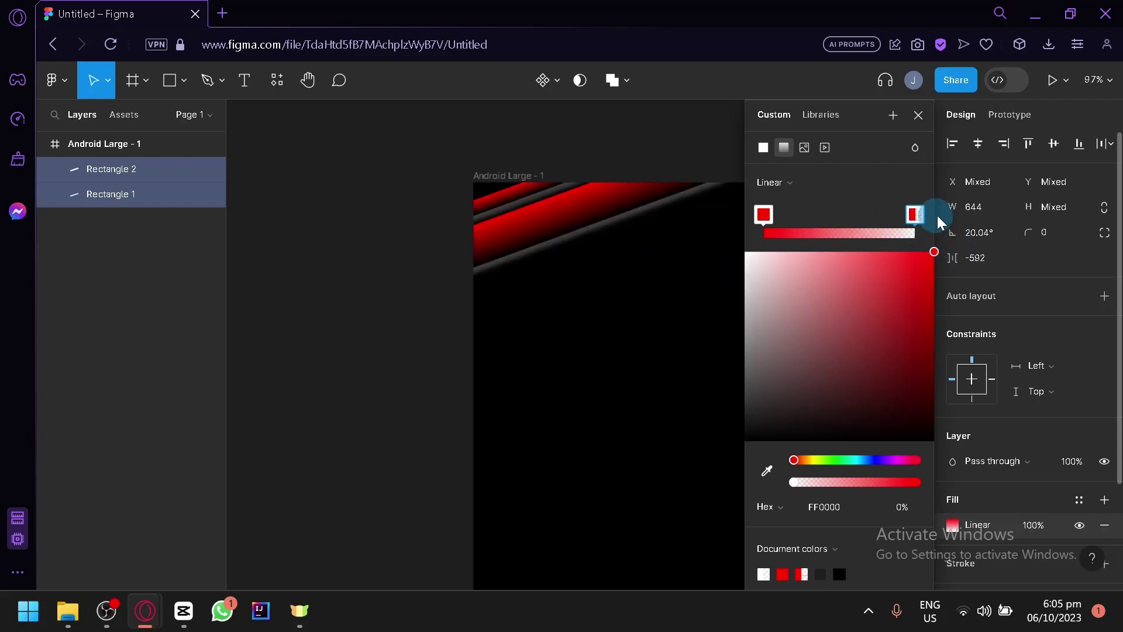
left_click(846, 421)
left_click_drag(847, 427, 923, 379)
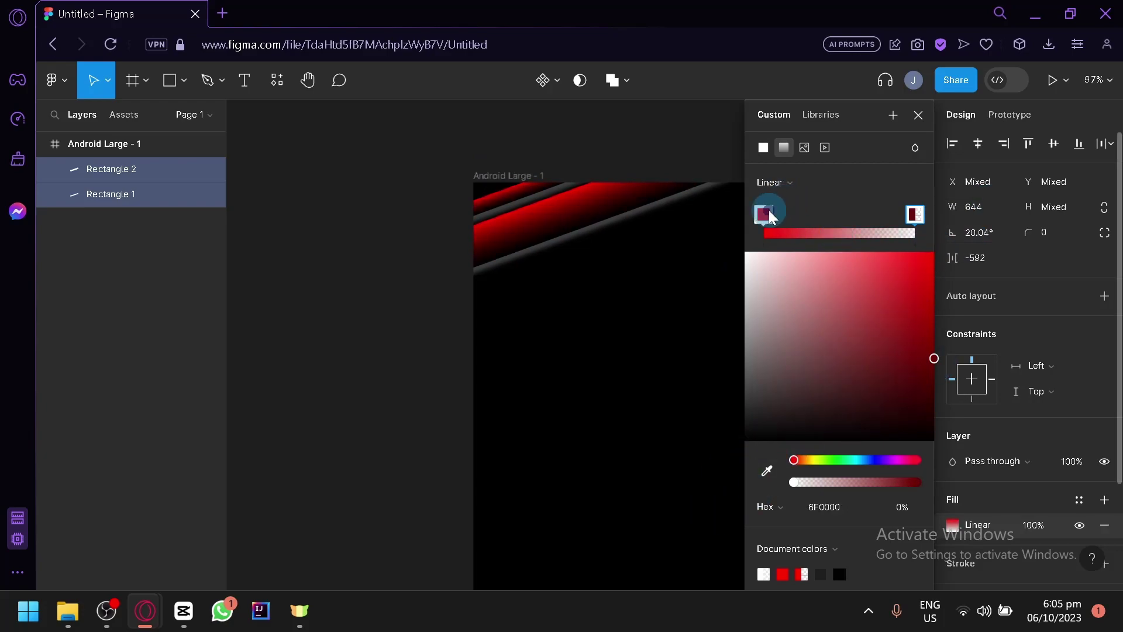
mouse_move(768, 217)
left_mouse_down()
mouse_move(834, 205)
mouse_move(760, 225)
left_mouse_up()
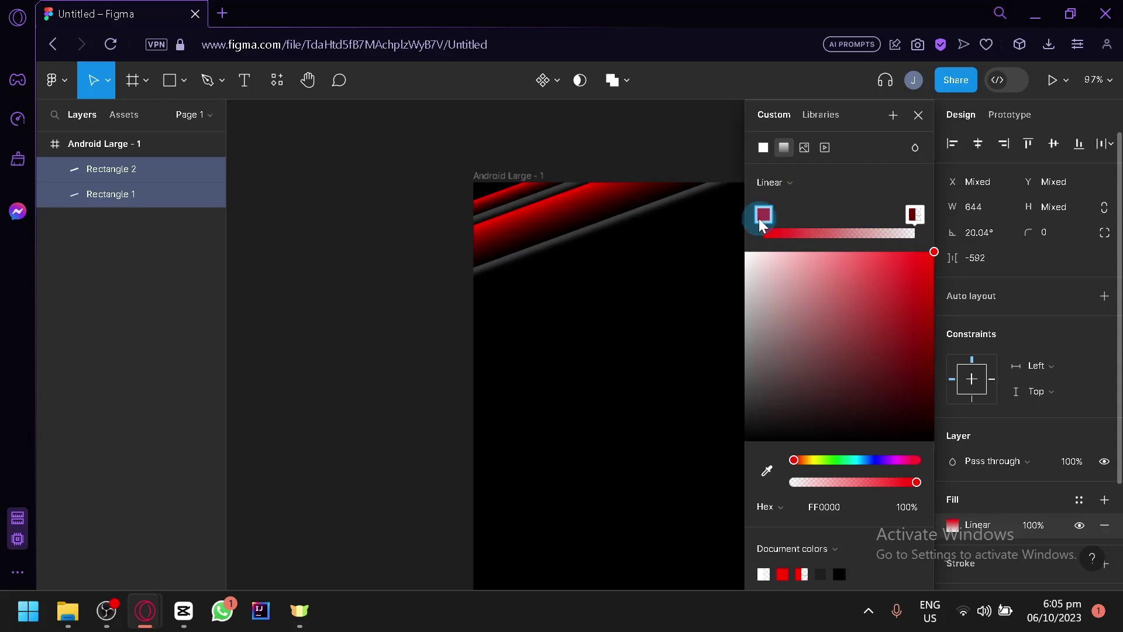
left_click(396, 432)
Remove the drop shadow effect from both stripes
left_click(586, 205)
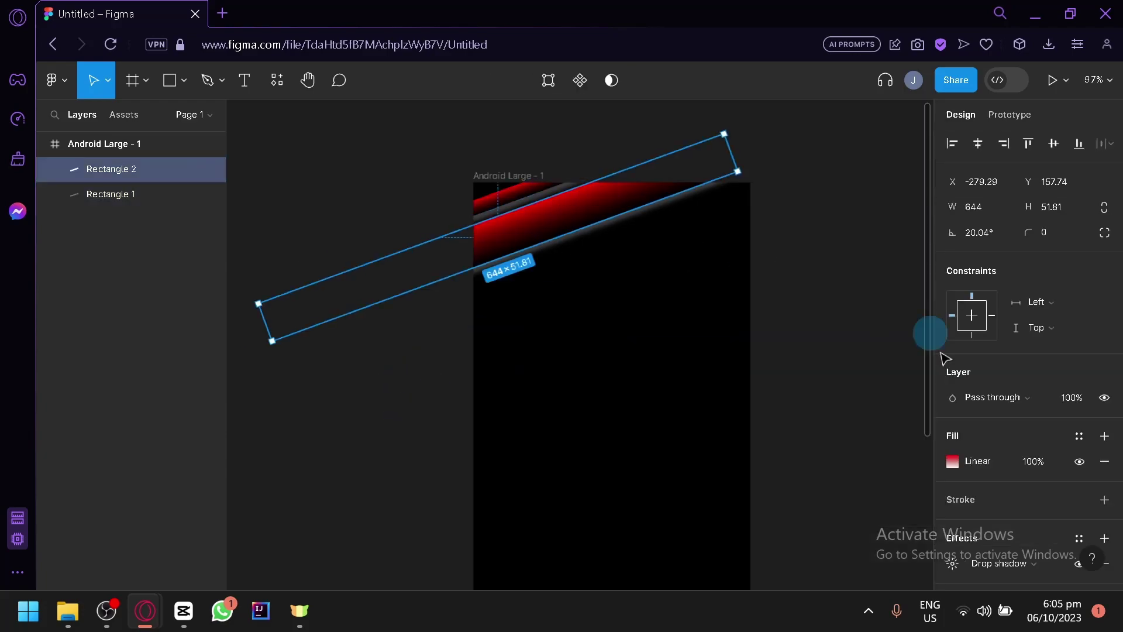
left_click(508, 189, "shift")
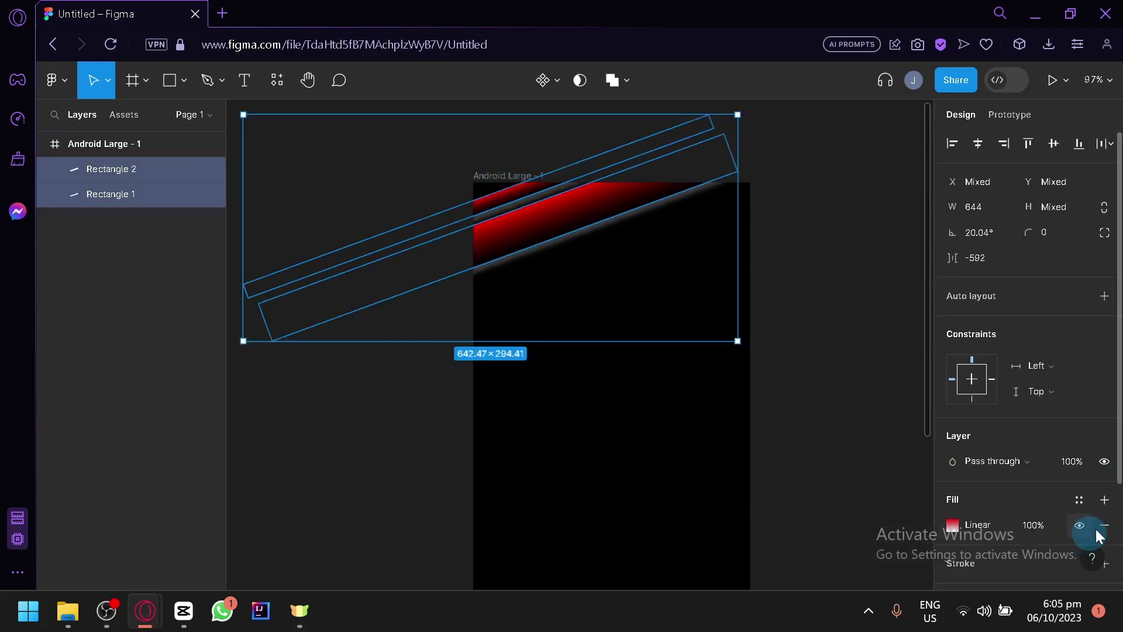
scroll(994, 433, "down", 5)
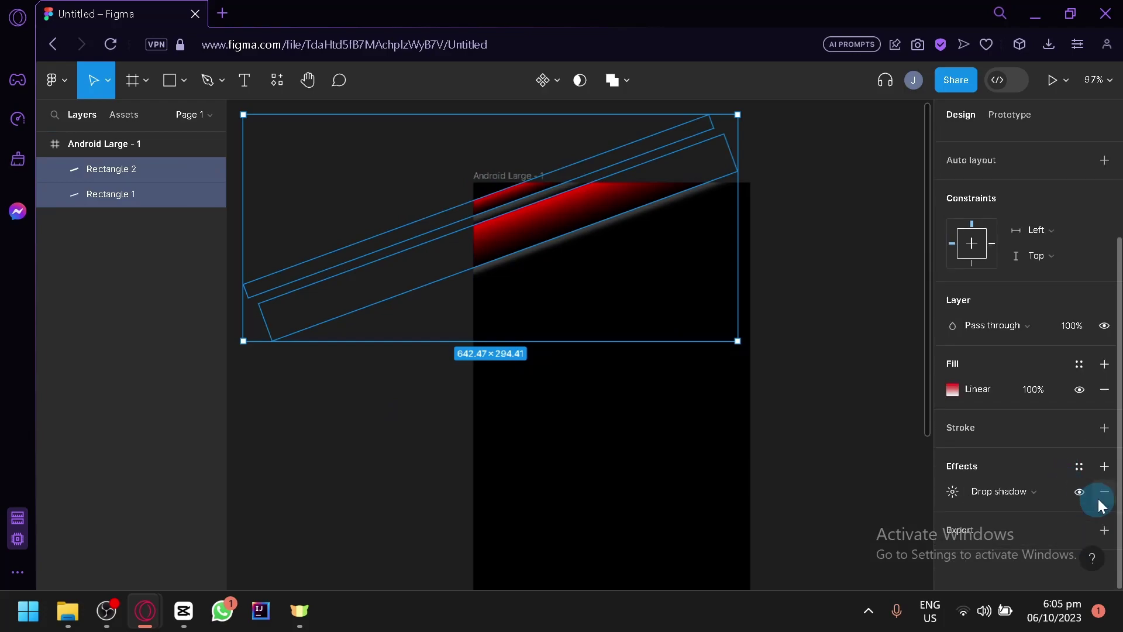
left_click(1103, 493)
left_click(787, 377)
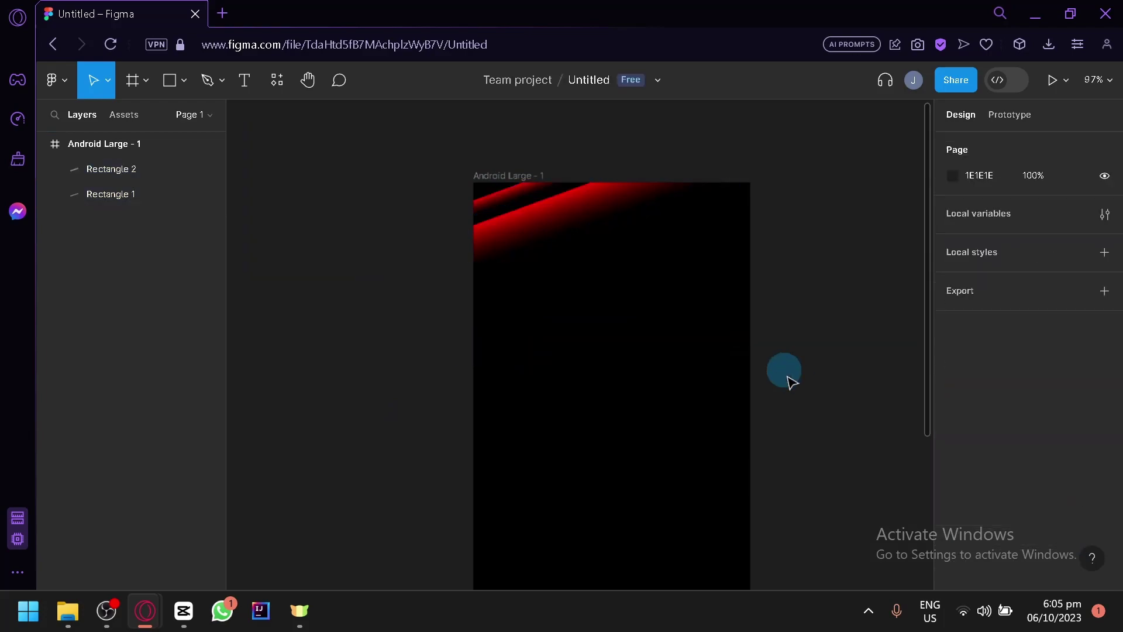
Draw a 464×86 grey Rectangle 3 band and nest it inside the frame
left_click(500, 197)
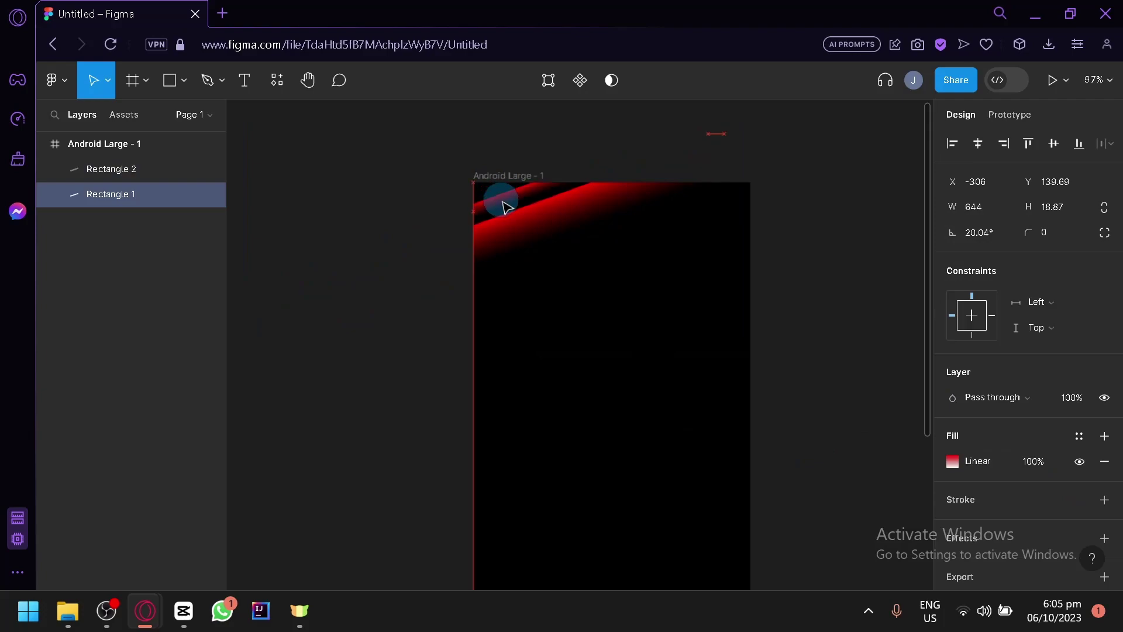
left_click(403, 234)
scroll(574, 299, "down", 3)
scroll(573, 299, "right", 2)
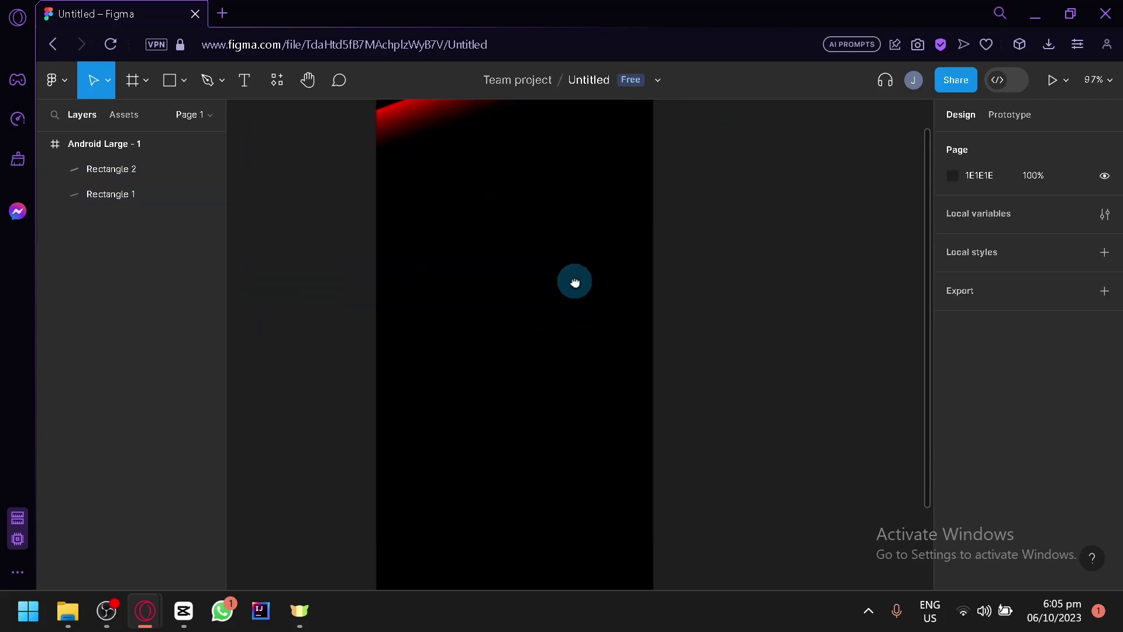
scroll(503, 217, "up", 3)
left_click(178, 88)
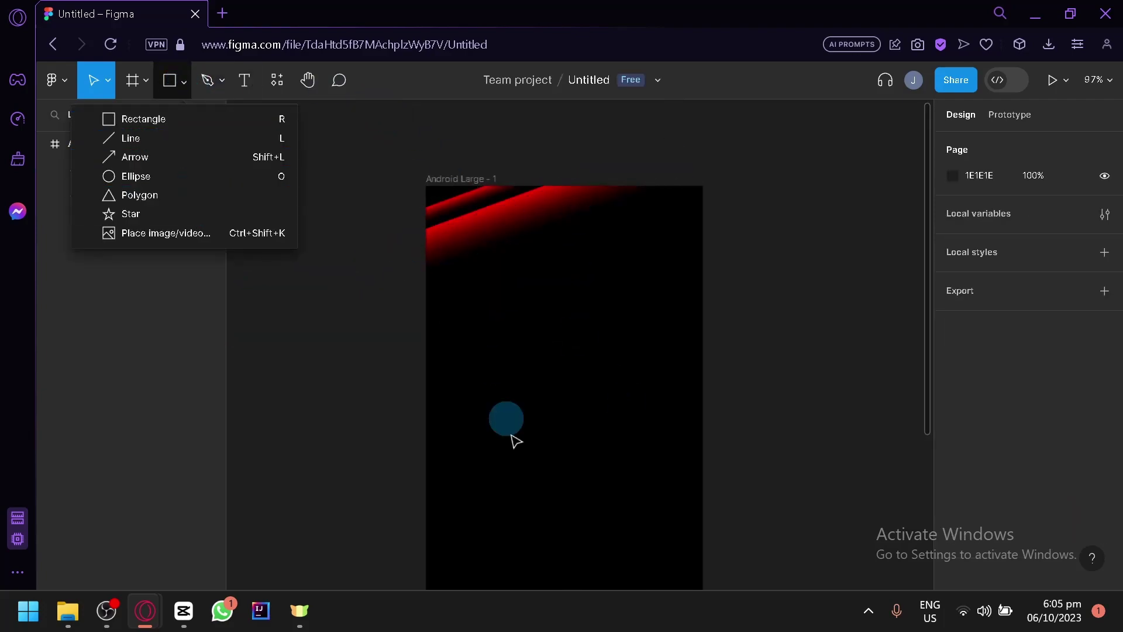
left_click(512, 439)
left_click(181, 91)
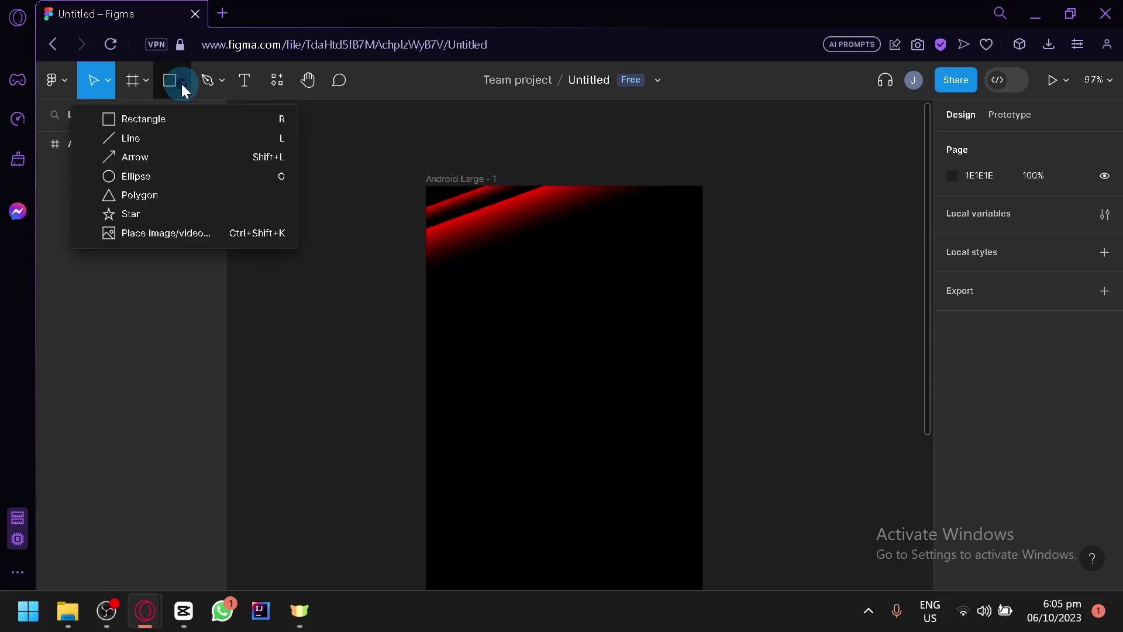
left_click(154, 114)
mouse_move(385, 219)
left_mouse_down()
mouse_move(554, 288)
mouse_move(743, 285)
left_mouse_up()
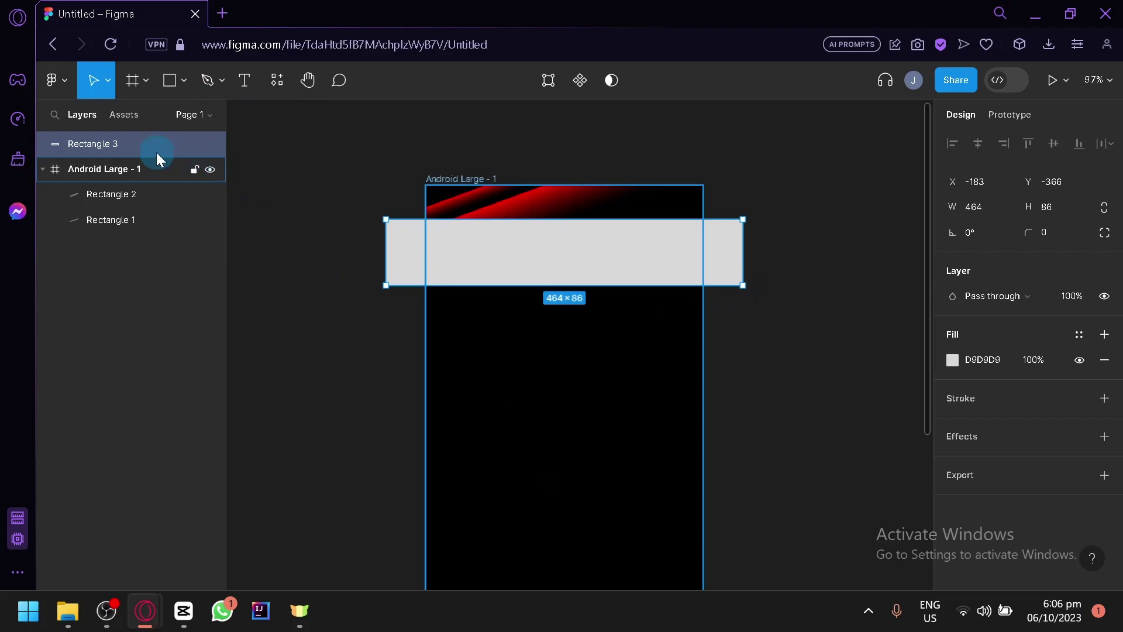
left_click_drag(156, 151, 132, 174)
left_click_drag(588, 263, 581, 324)
Move both red stripes below the band, enlarge them and rotate to about 42°
left_click_drag(416, 187, 550, 410)
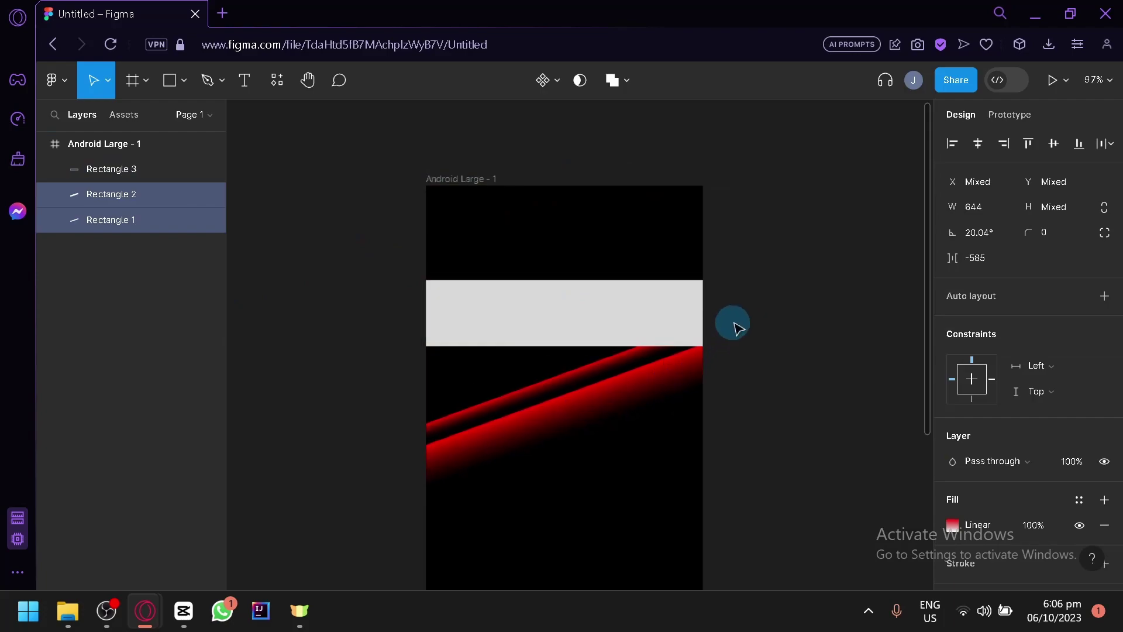
left_click(638, 375)
left_click(576, 375, "shift")
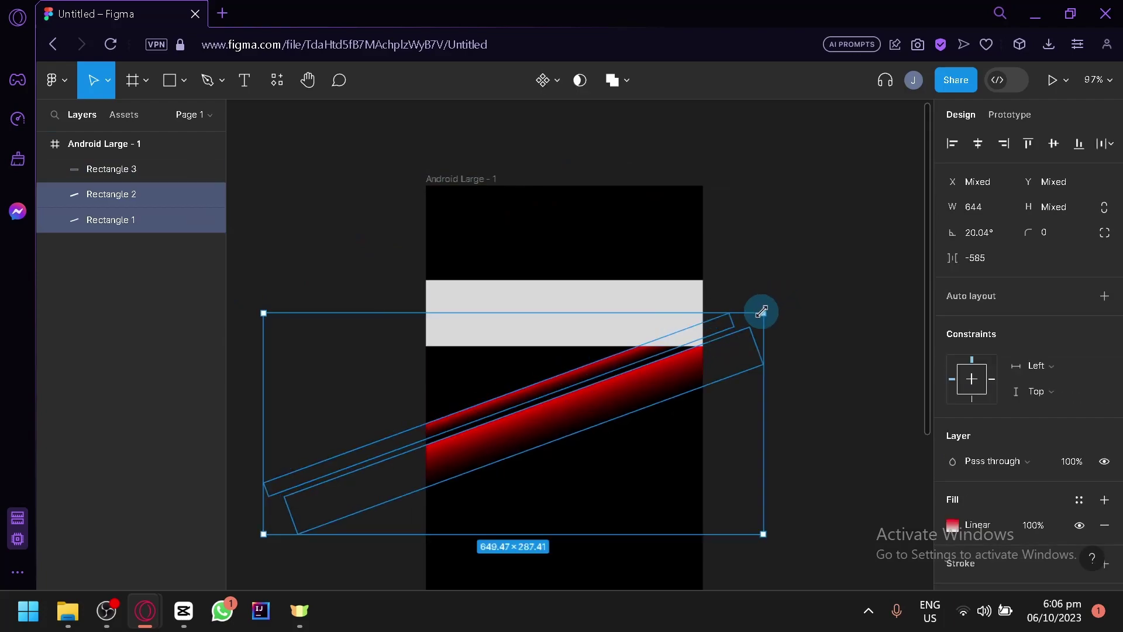
left_click_drag(762, 311, 725, 133)
left_click(787, 251)
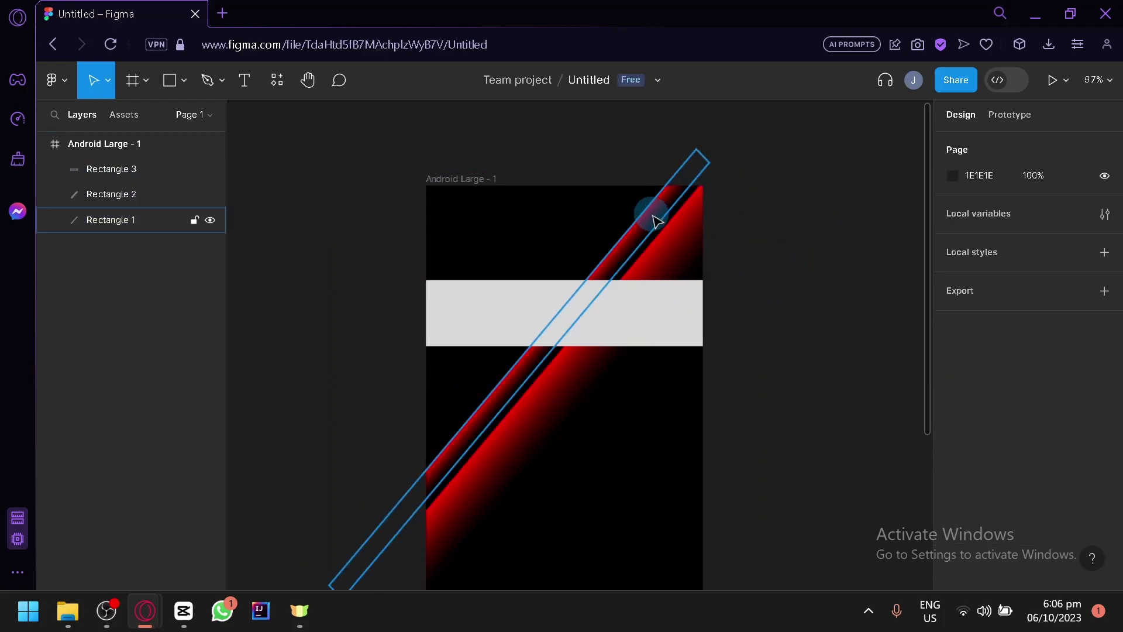
left_click_drag(739, 489, 758, 334)
scroll(736, 399, "up", 2)
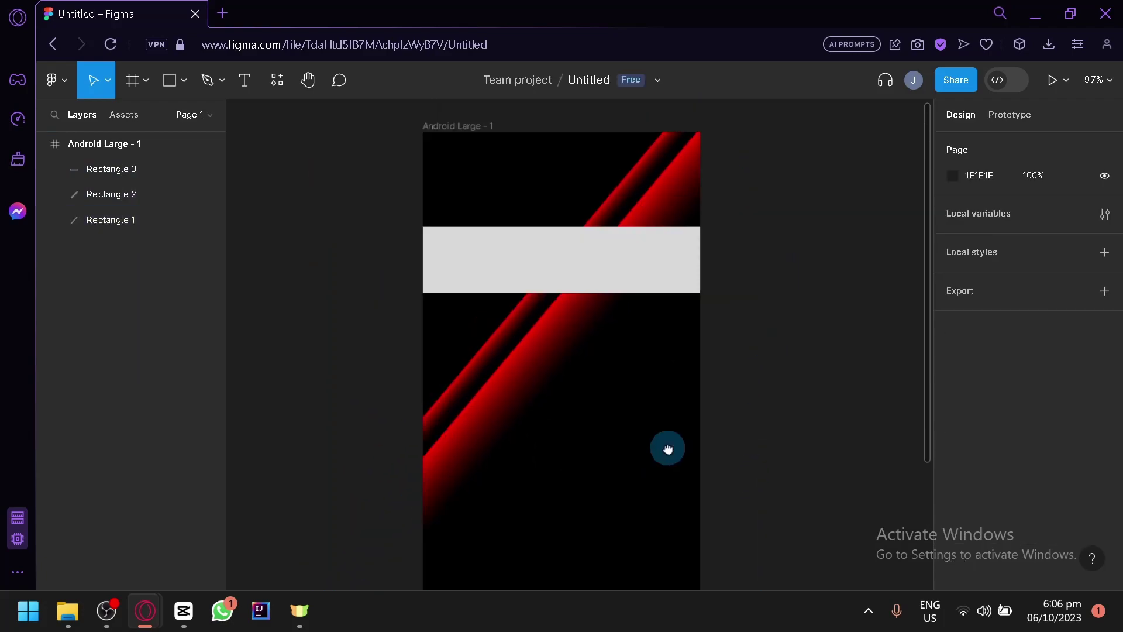
Move Rectangle 3 to the frame's top and fill it white FFFFFF at 87% opacity
left_click_drag(602, 276, 596, 196)
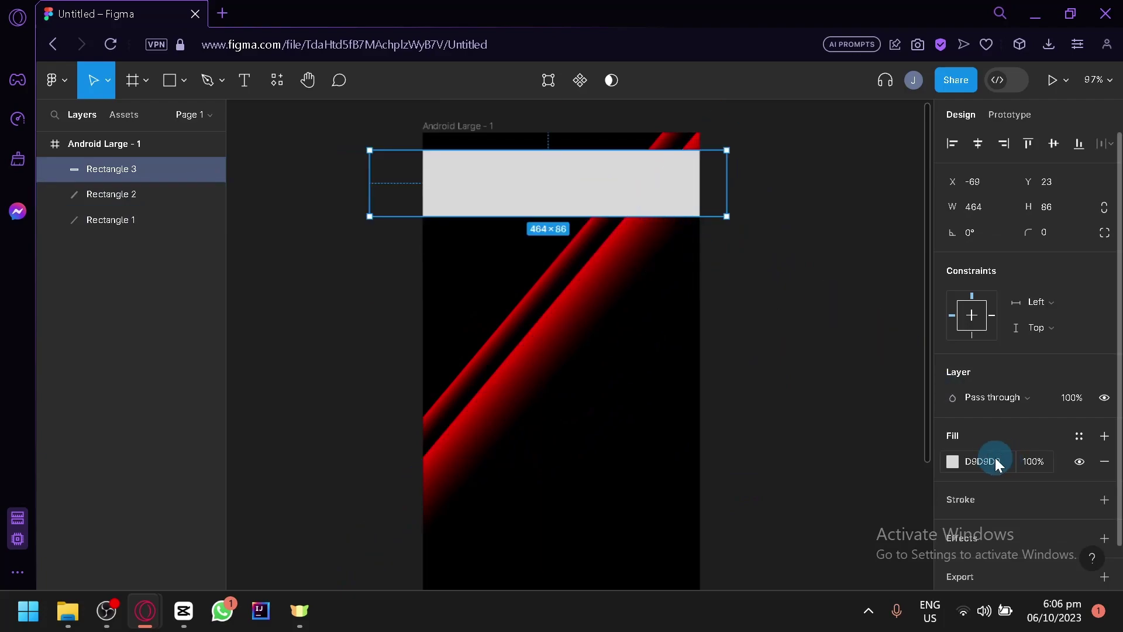
left_click(952, 462)
left_click_drag(844, 411, 825, 413)
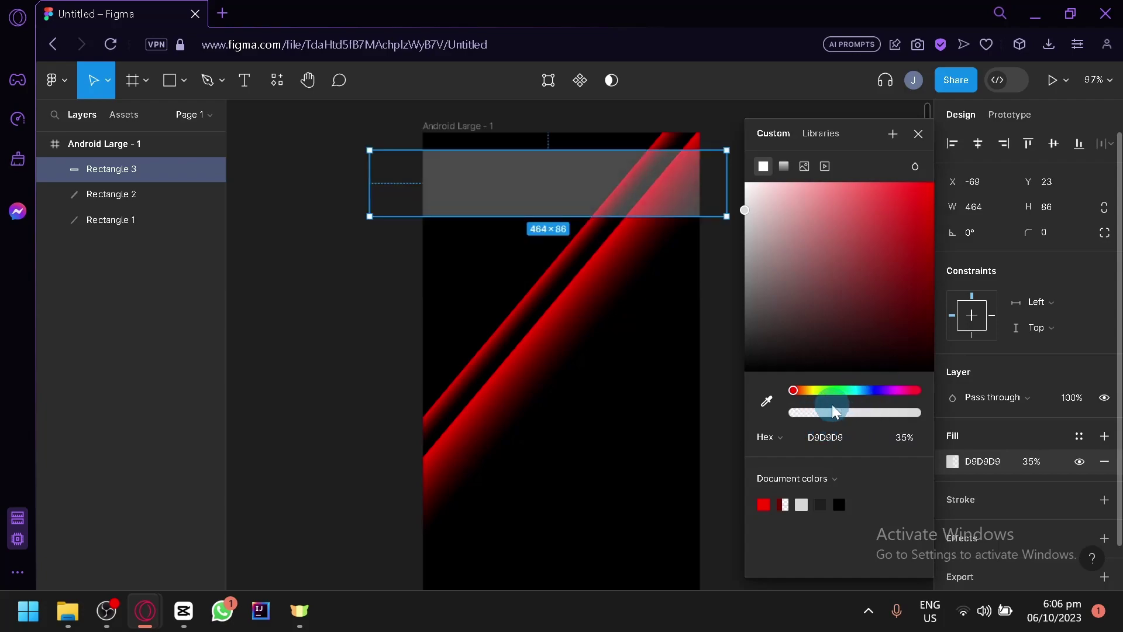
left_click_drag(816, 209, 642, 50)
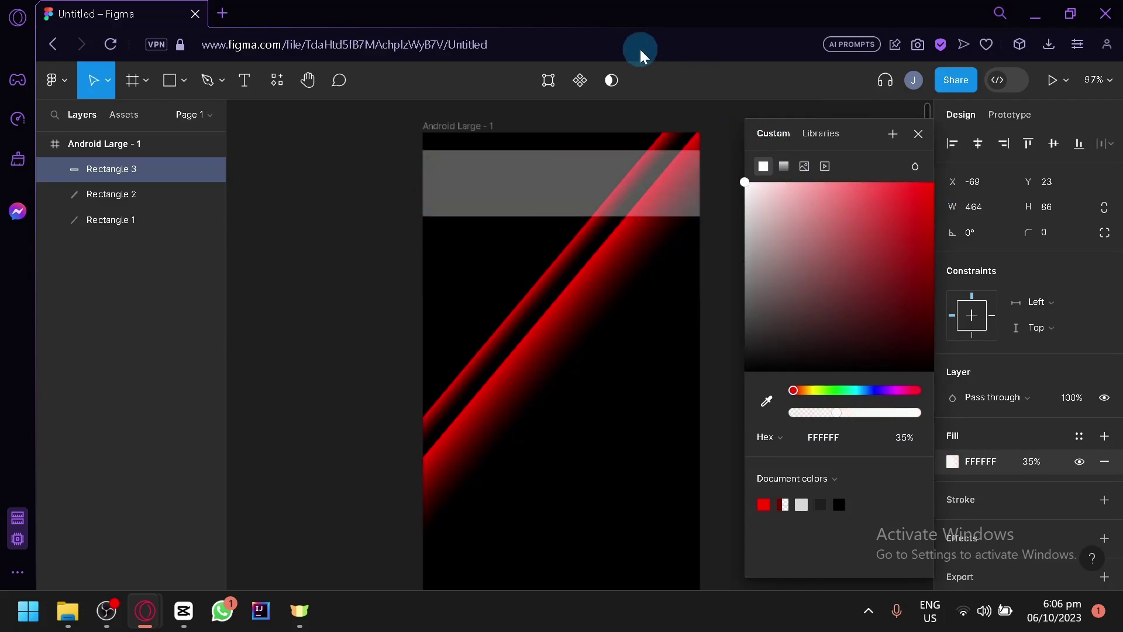
left_click_drag(834, 420, 906, 413)
left_click(712, 307)
scroll(759, 363, "up", 2, "ctrl")
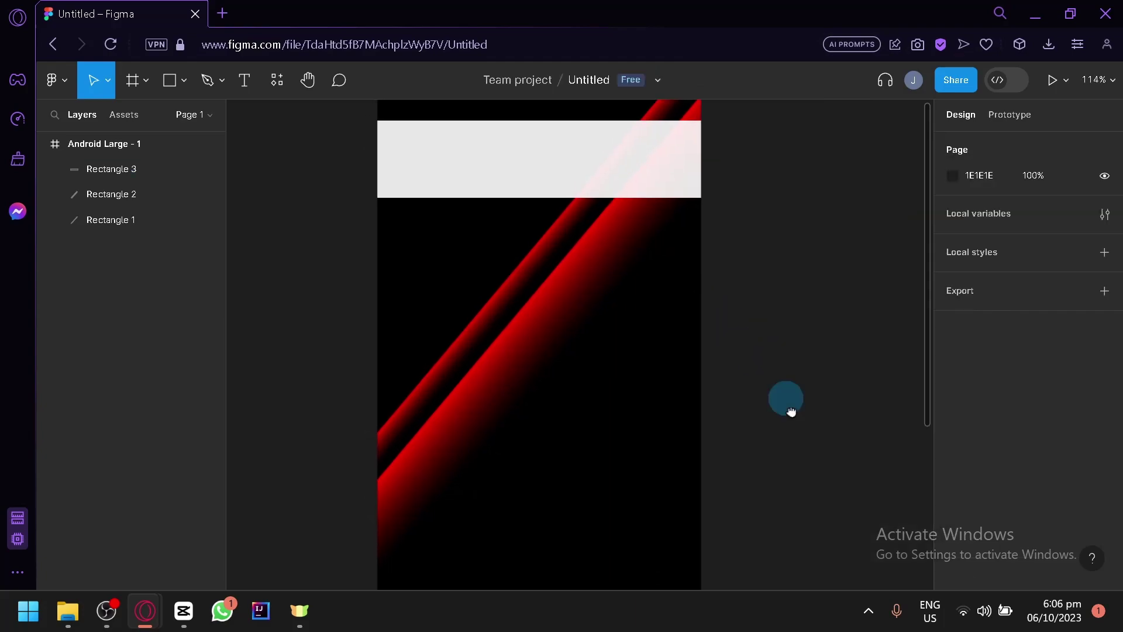
scroll(702, 316, "up", 3)
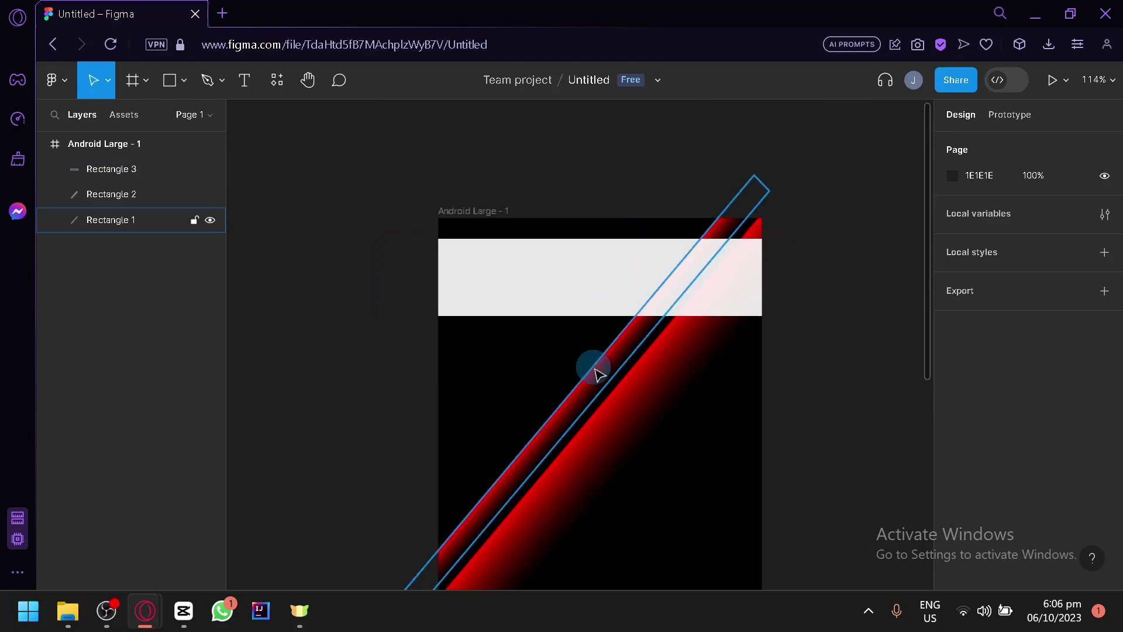
Place a default 'Text' label in Inter Regular 12 at the left of the white band
scroll(596, 374, "up", 4, "ctrl")
left_click_drag(541, 353, 574, 386)
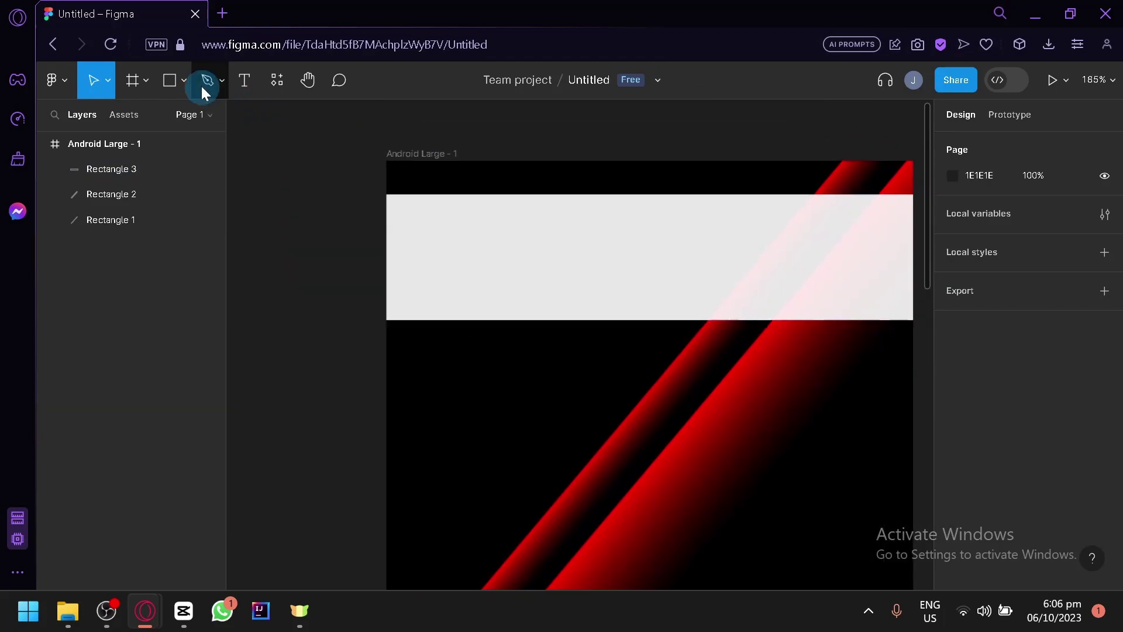
left_click(237, 82)
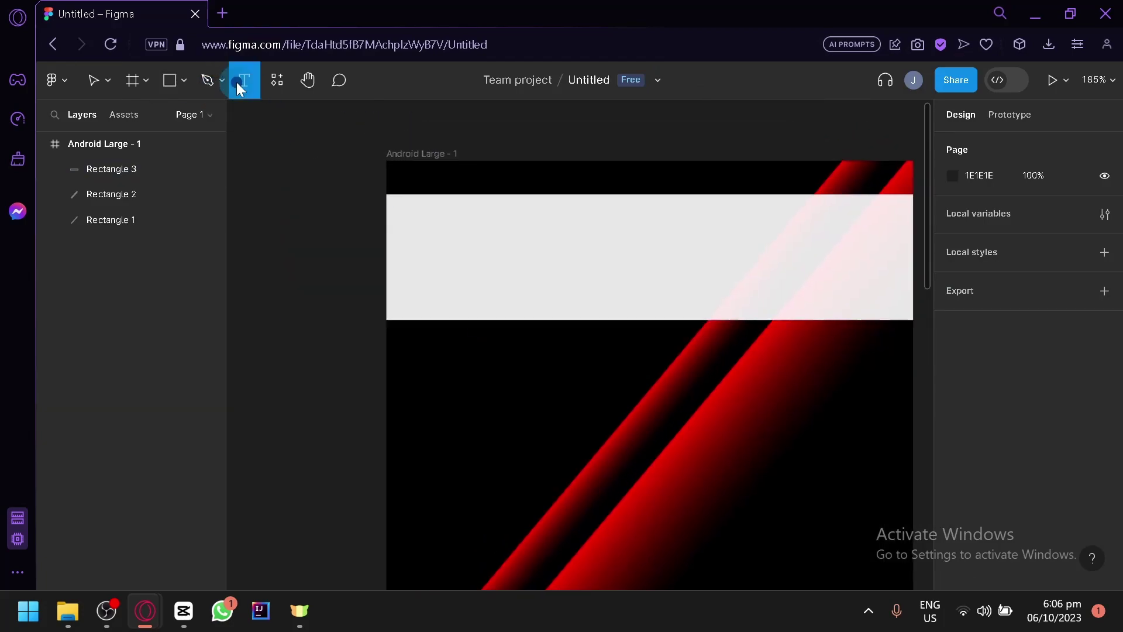
left_click_drag(406, 285, 505, 312)
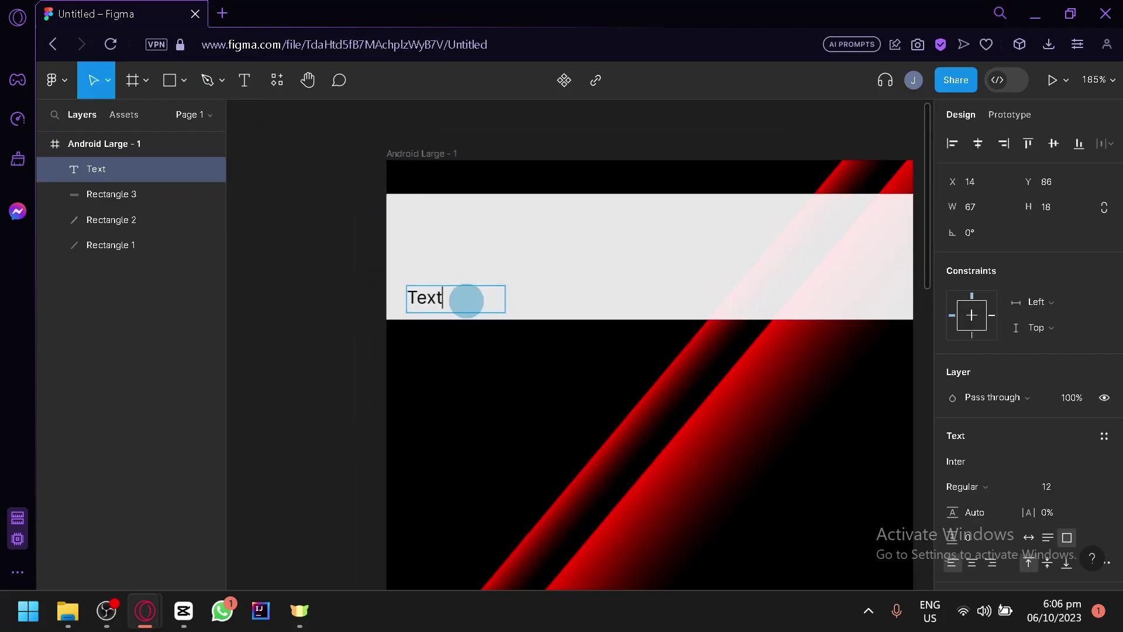
left_click_drag(466, 301, 417, 299)
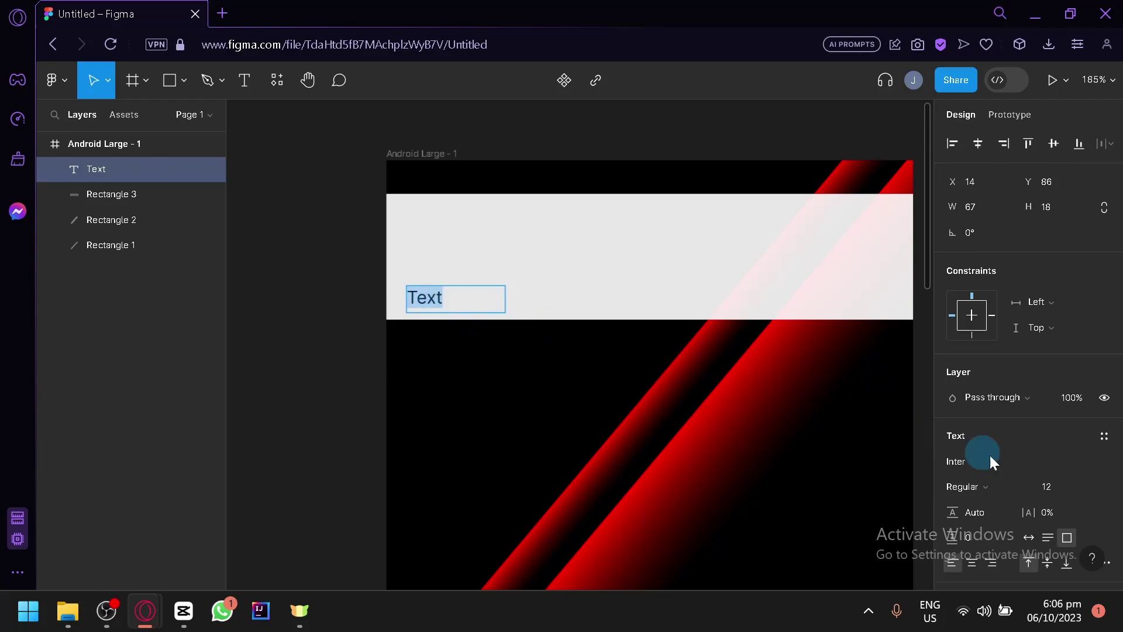
scroll(995, 459, "down", 3)
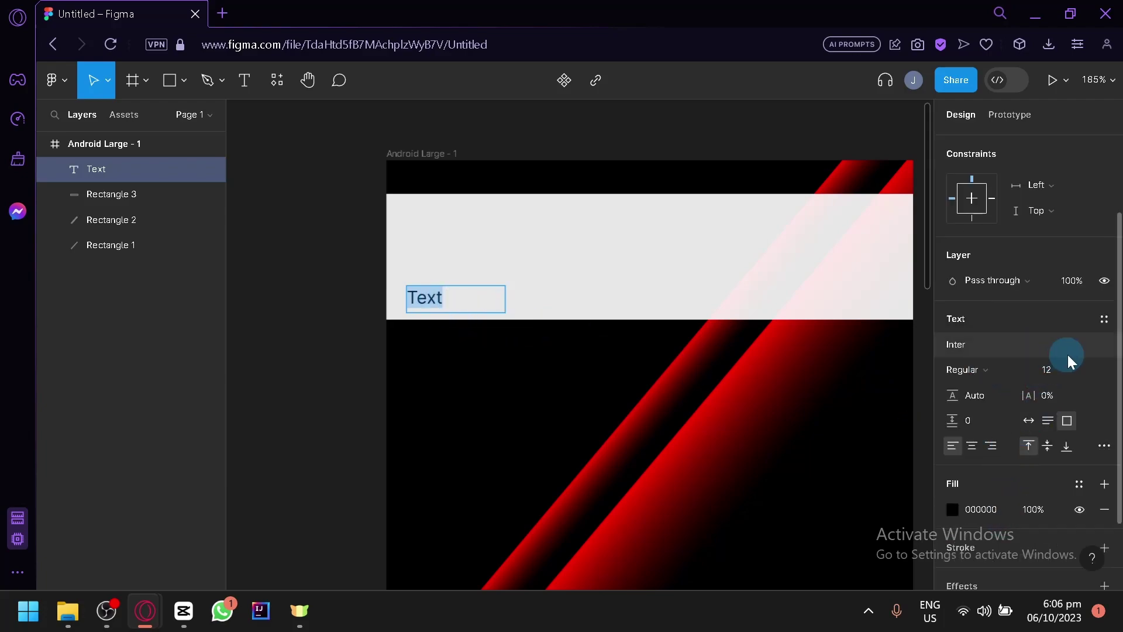
left_click(993, 350)
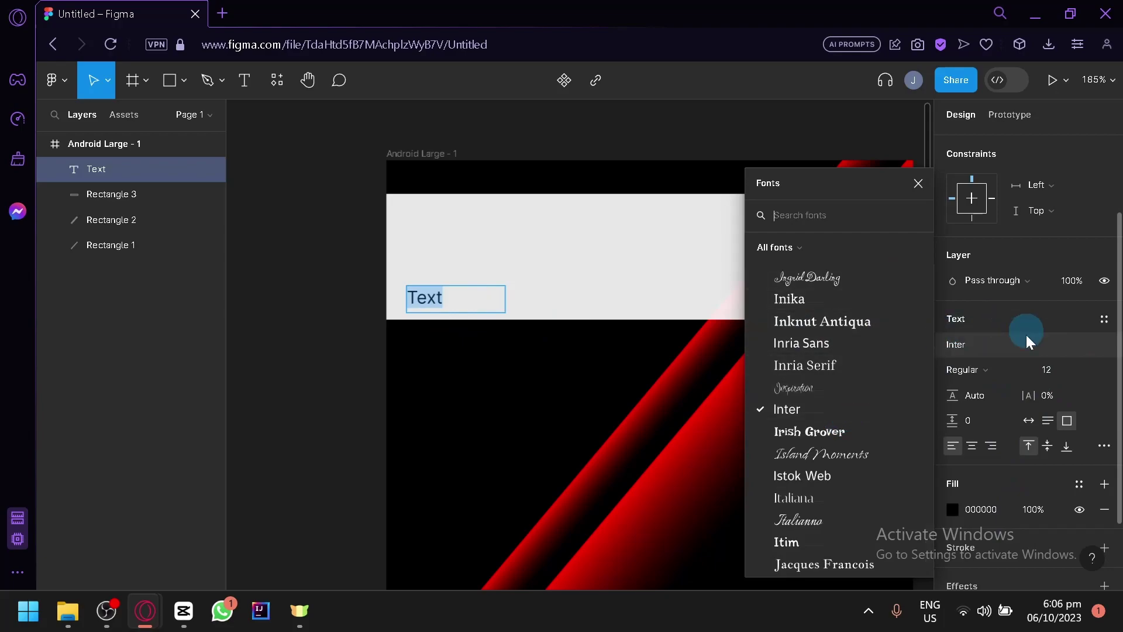
left_click(1040, 349)
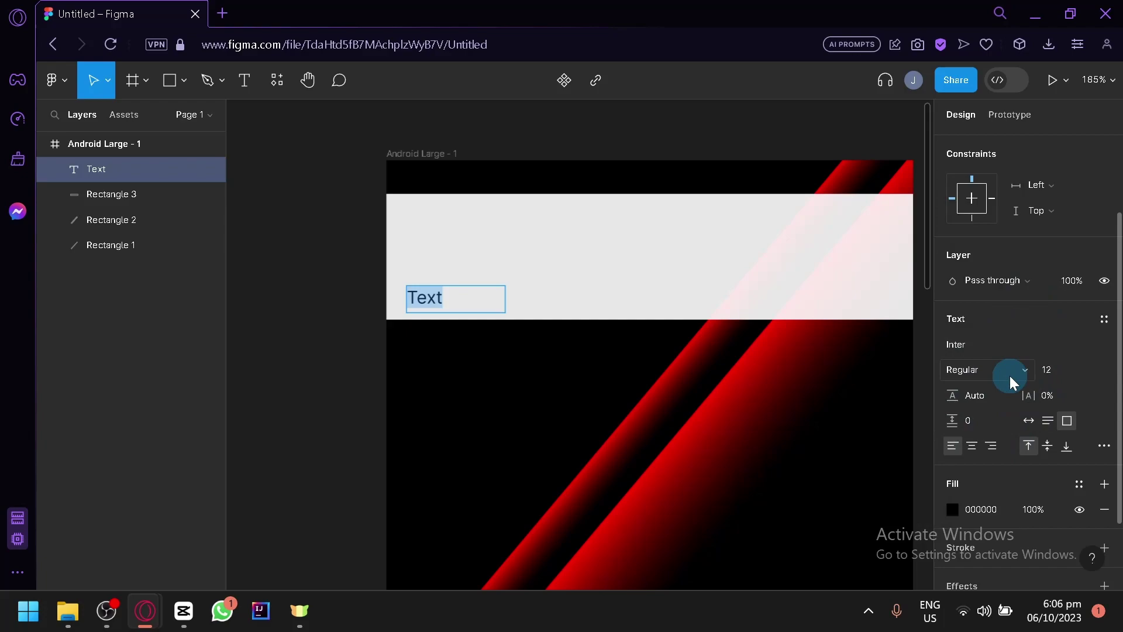
scroll(1010, 375, "down", 2)
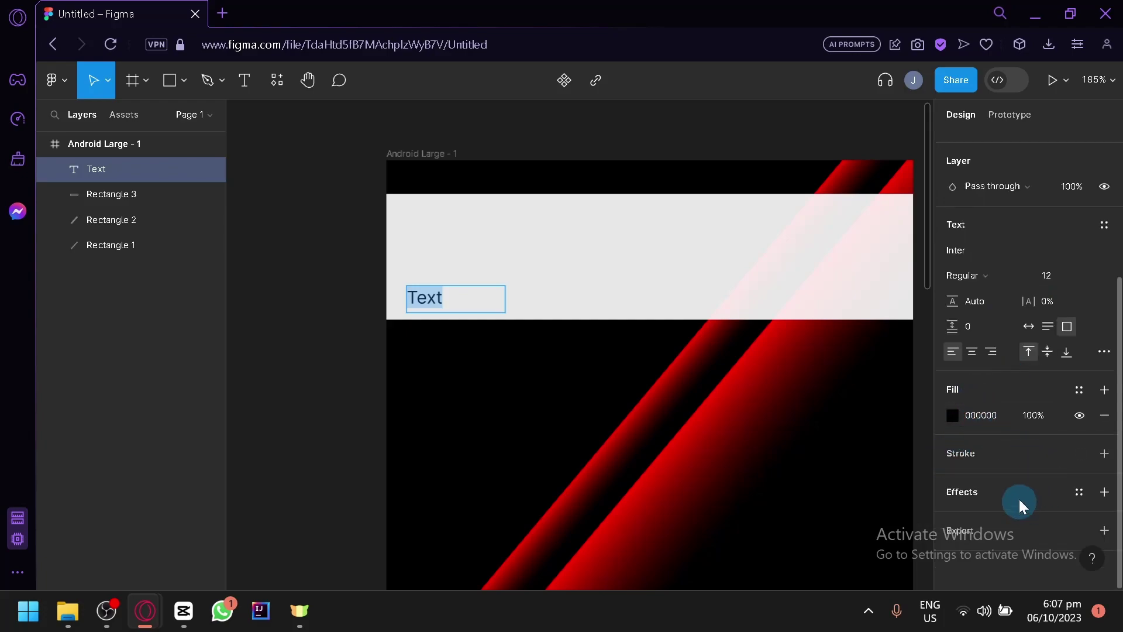
key("Escape")
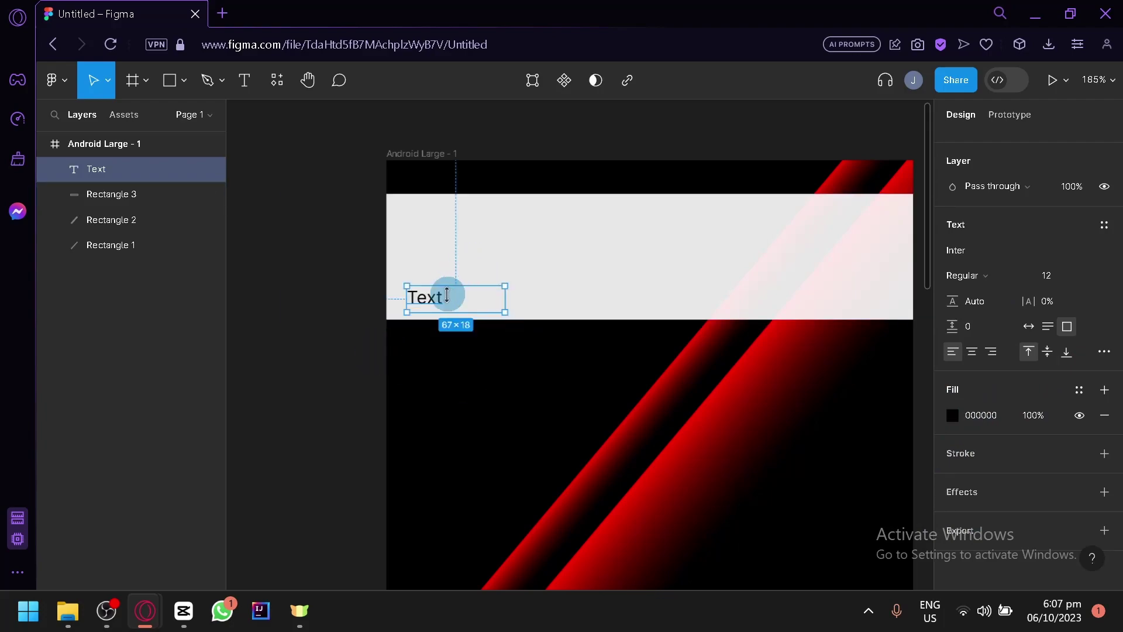
Draw a small circle with the Ellipse tool above the Text label in the header
left_click(184, 80)
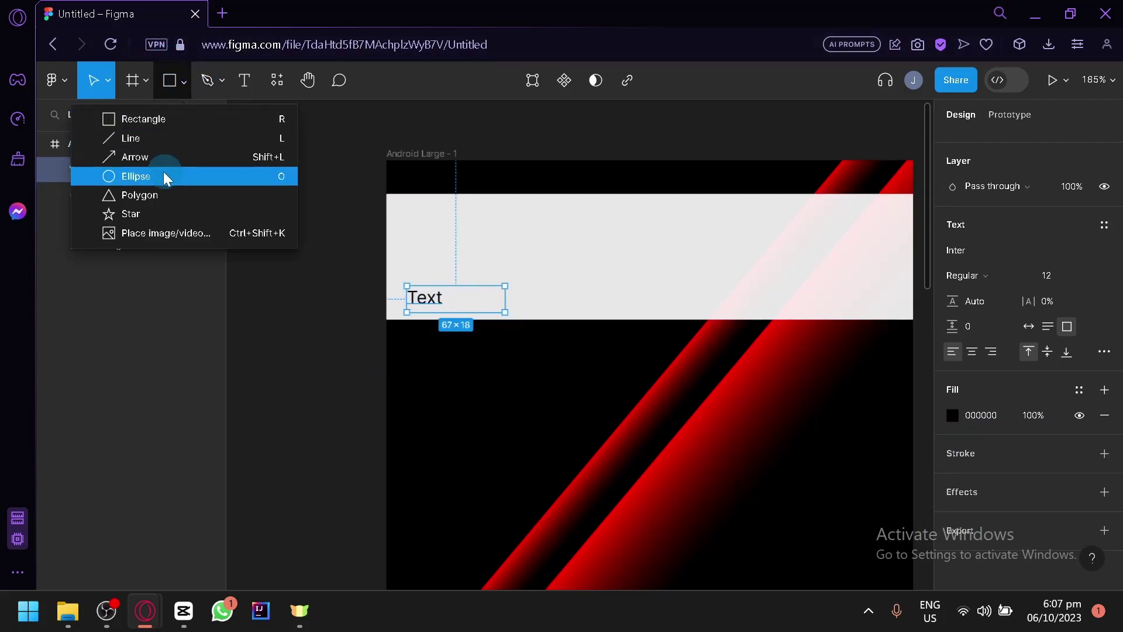
left_click(164, 176)
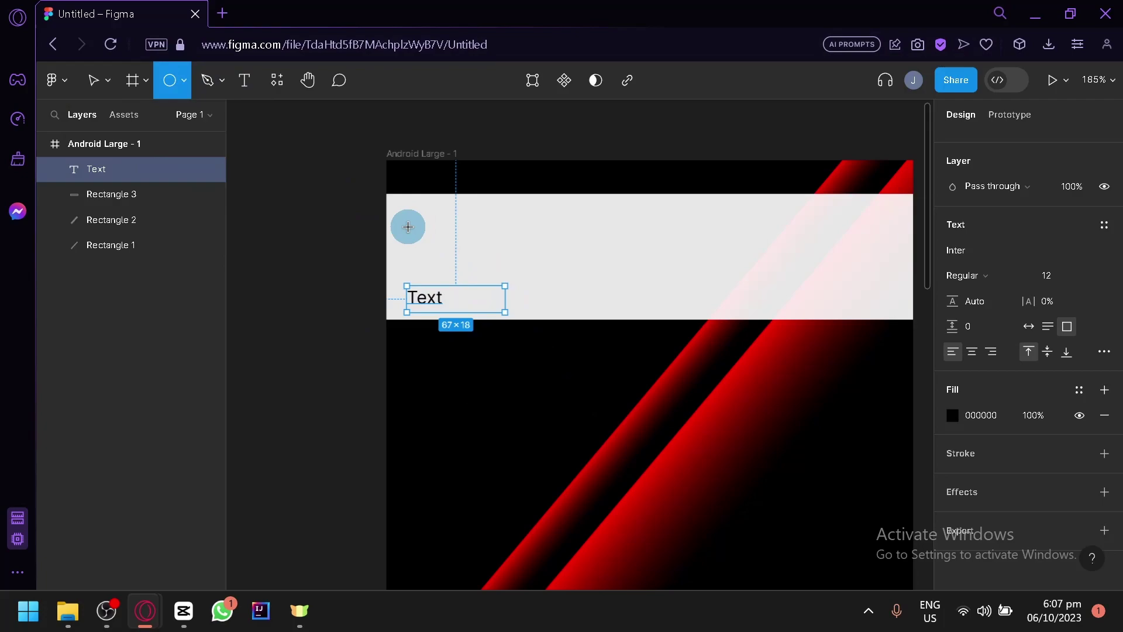
mouse_move(409, 227)
left_mouse_down()
mouse_move(469, 258)
mouse_move(440, 258)
left_mouse_up()
left_click_drag(433, 247, 433, 254)
left_click(960, 438)
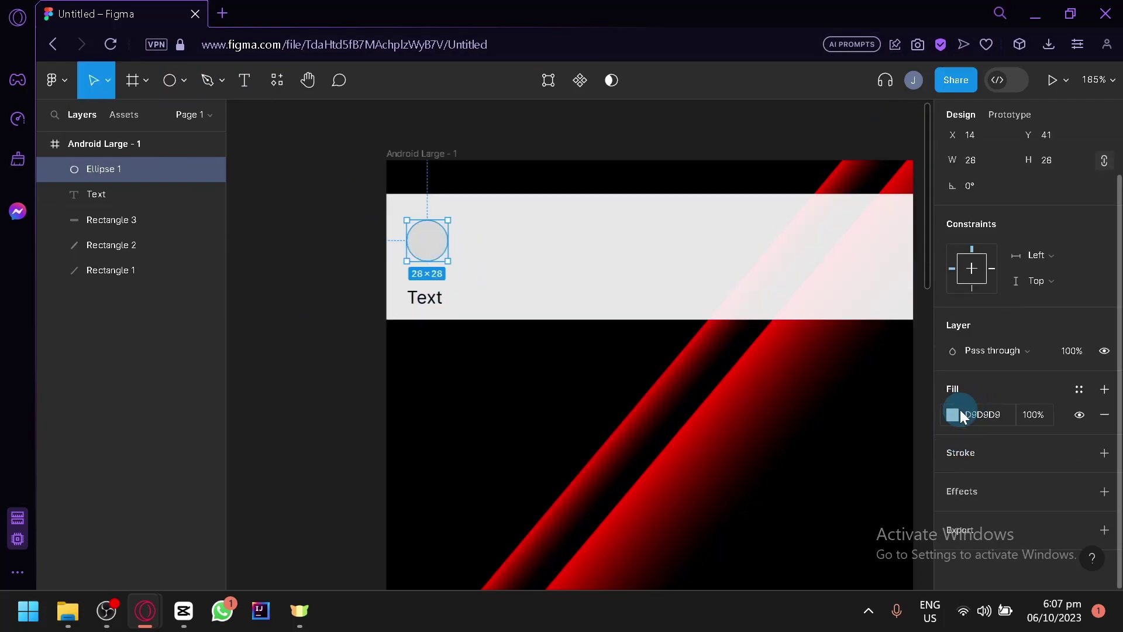
Give the circle an EC0101 red fill and switch it to a linear gradient
left_click(960, 409)
type("EC0101")
key("Return")
key("ctrl+z")
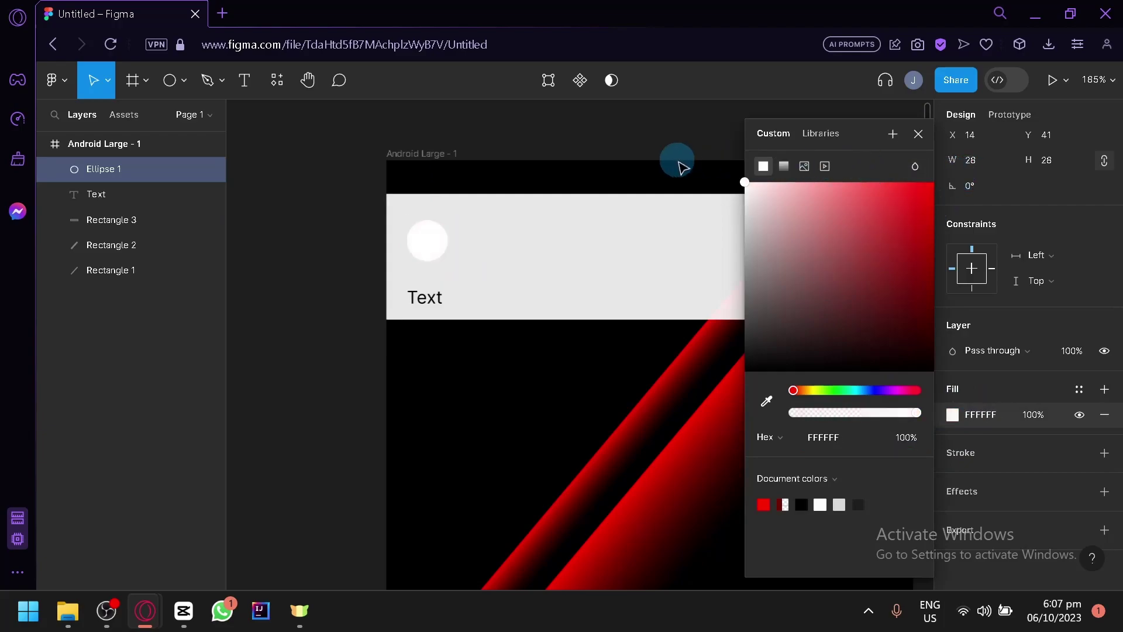
key("ctrl+shift+z")
left_click(785, 167)
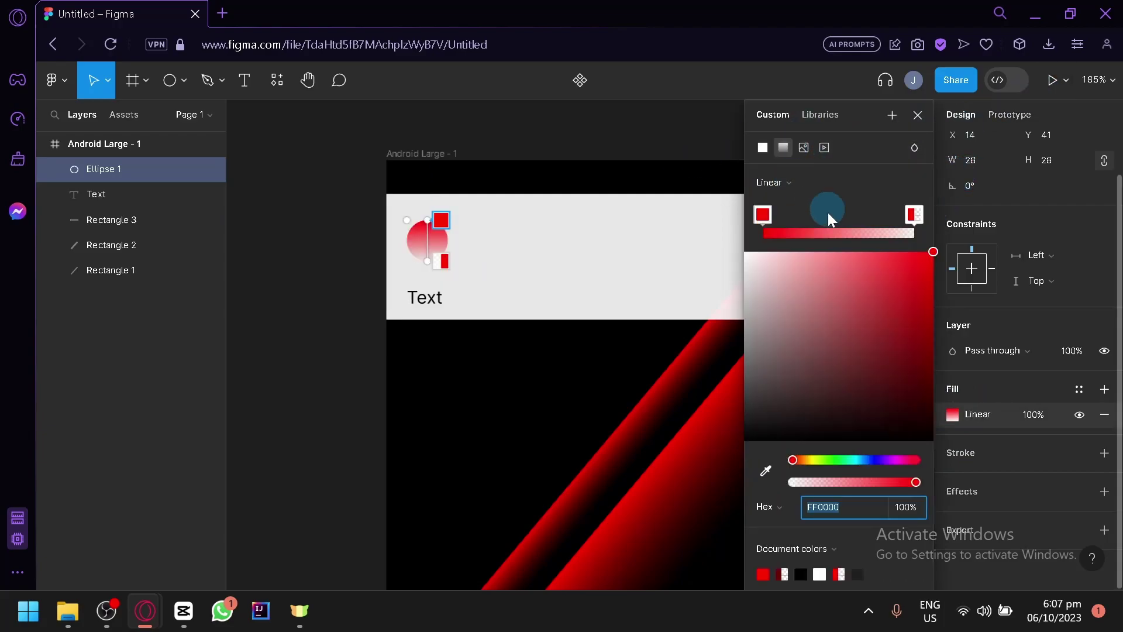
left_click_drag(886, 420, 961, 188)
Make the gradient's end stop fully opaque black and enlarge the circle to 41×41
left_click(913, 215)
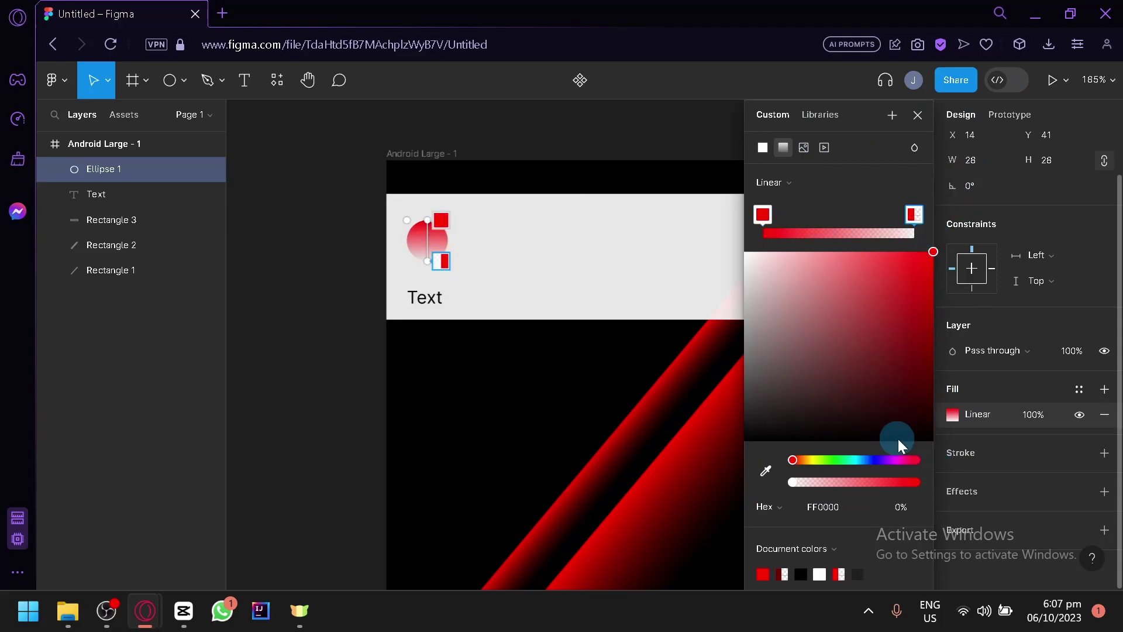
left_click_drag(897, 437, 915, 458)
left_click_drag(875, 500, 936, 509)
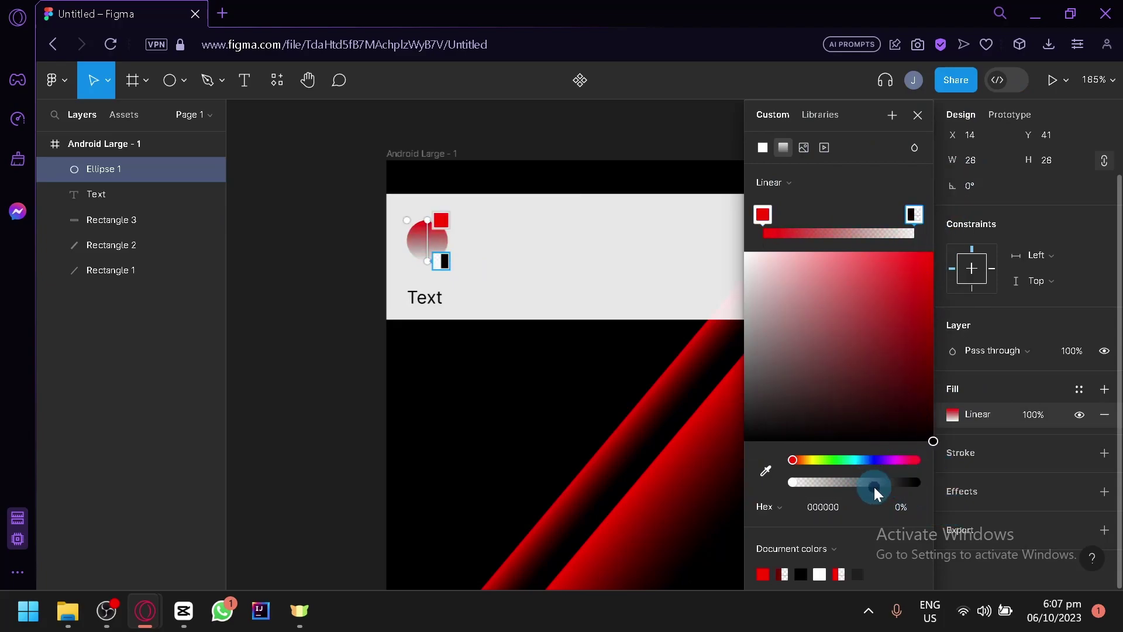
left_click_drag(874, 486, 928, 488)
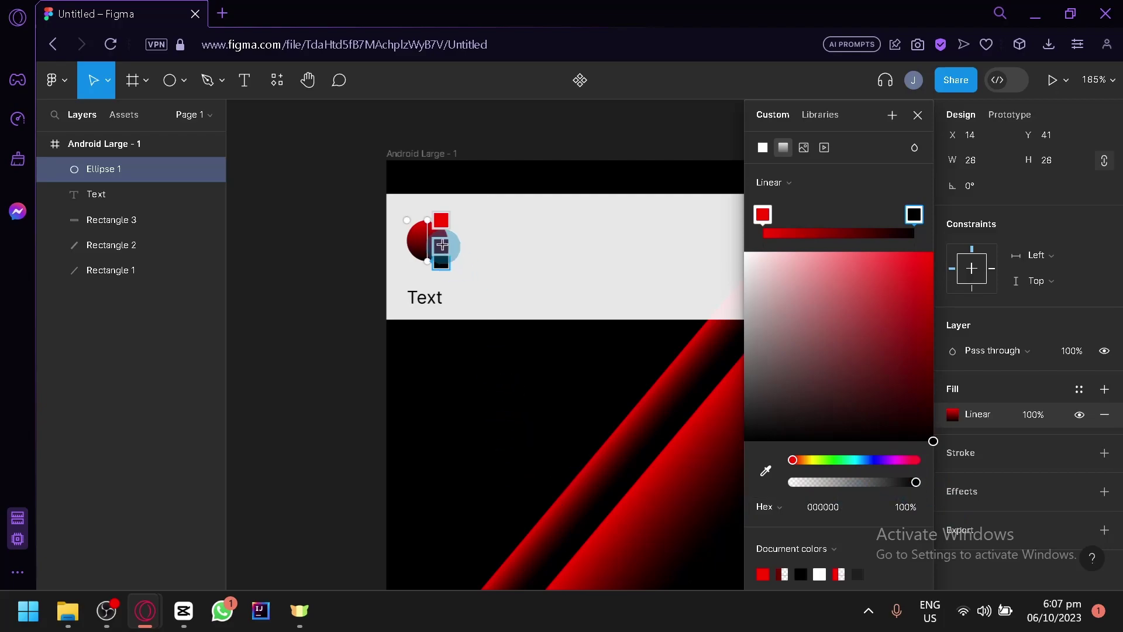
left_click(917, 115)
left_click_drag(446, 261, 559, 264)
Duplicate the gradient circle into a row of eight, Ellipse 1–8, across the header
left_click_drag(559, 264, 886, 258)
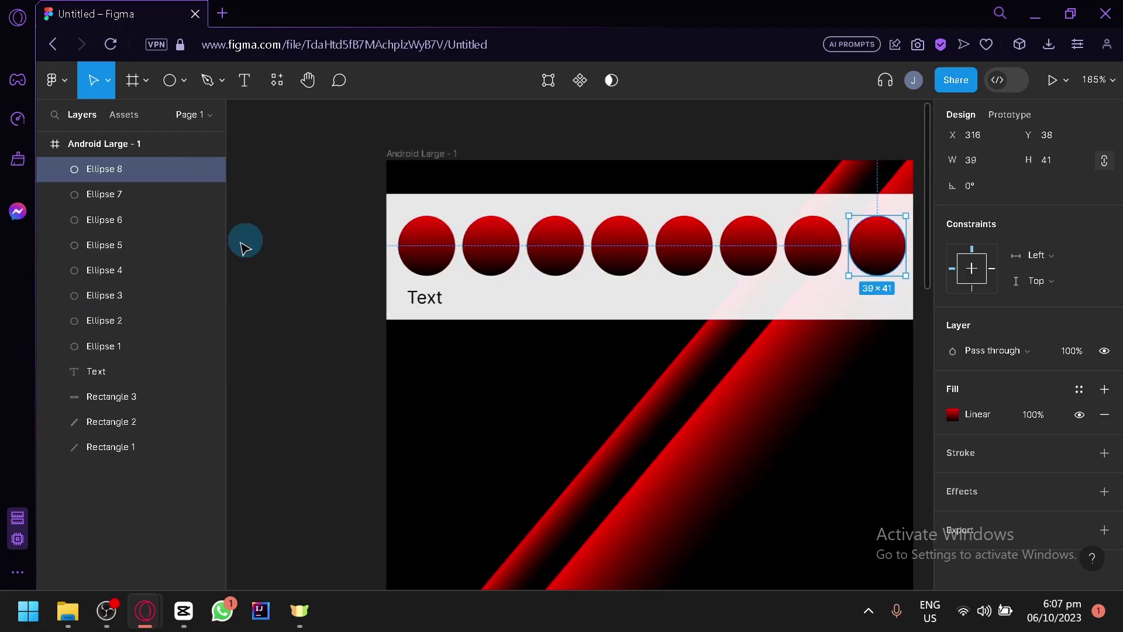
left_click(296, 208)
scroll(485, 348, "down", 2)
scroll(649, 452, "down", 2)
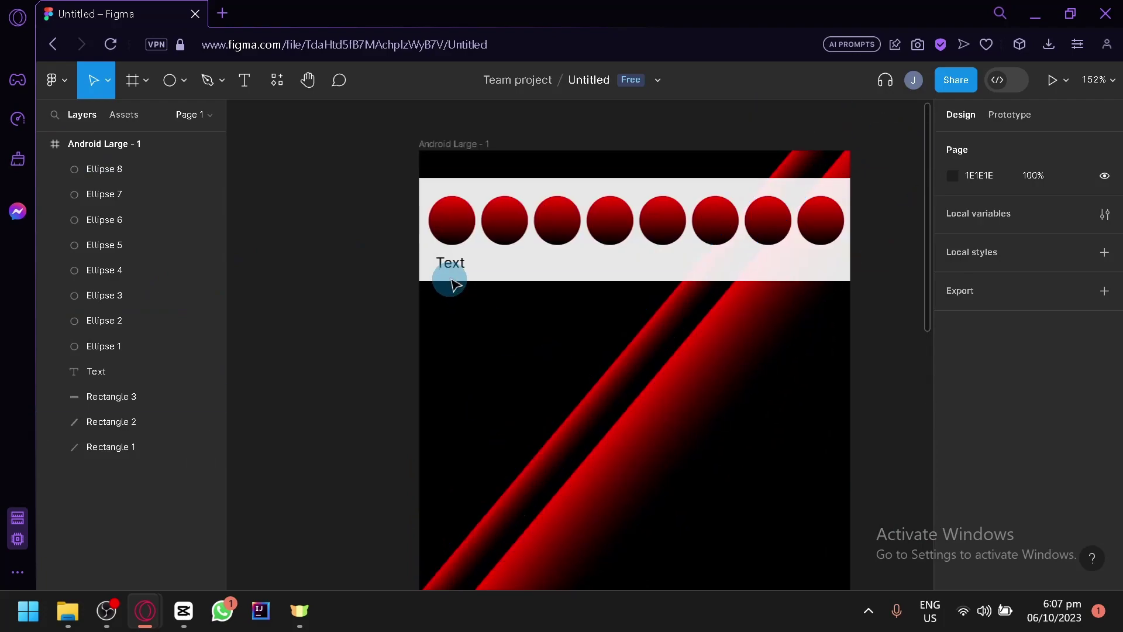
Duplicate the Text label twice so three labels sit under the first circles
left_click_drag(451, 272, 557, 263)
left_click(291, 376)
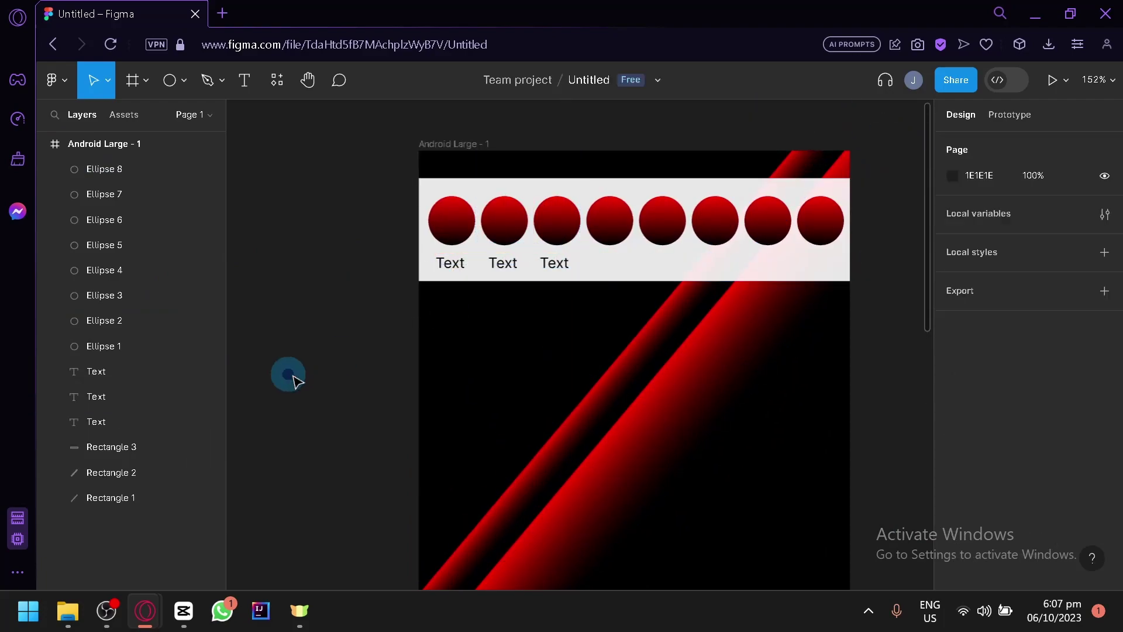
scroll(729, 427, "down", 5)
scroll(782, 356, "up", 3)
scroll(733, 349, "up", 1)
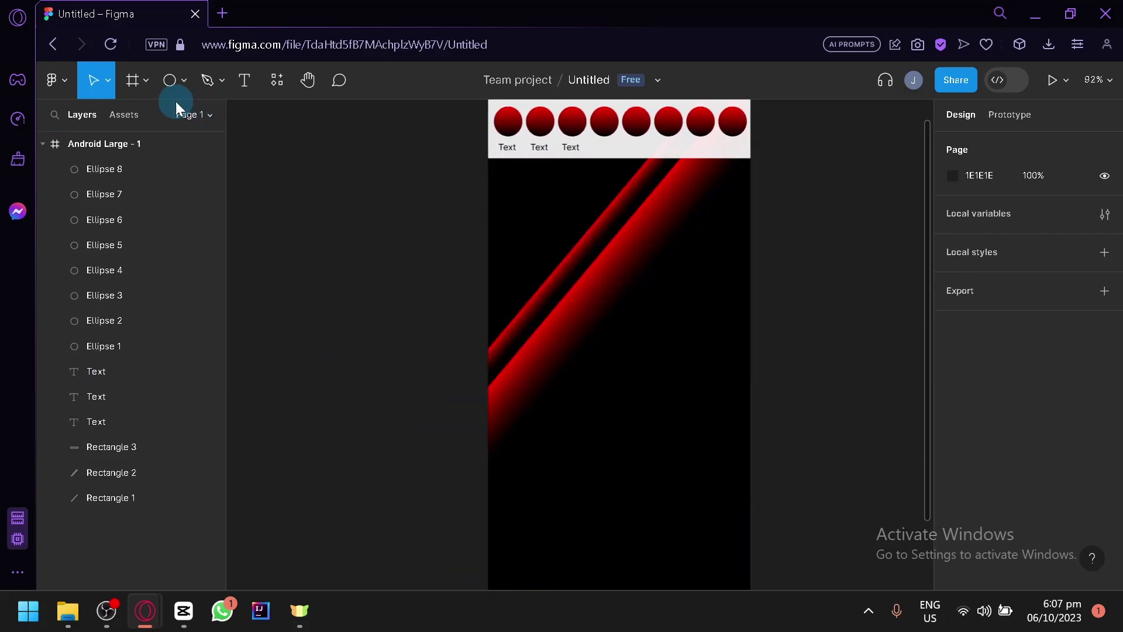
Draw a 337×351 rectangle card below the header
left_click(146, 80)
left_click(180, 80)
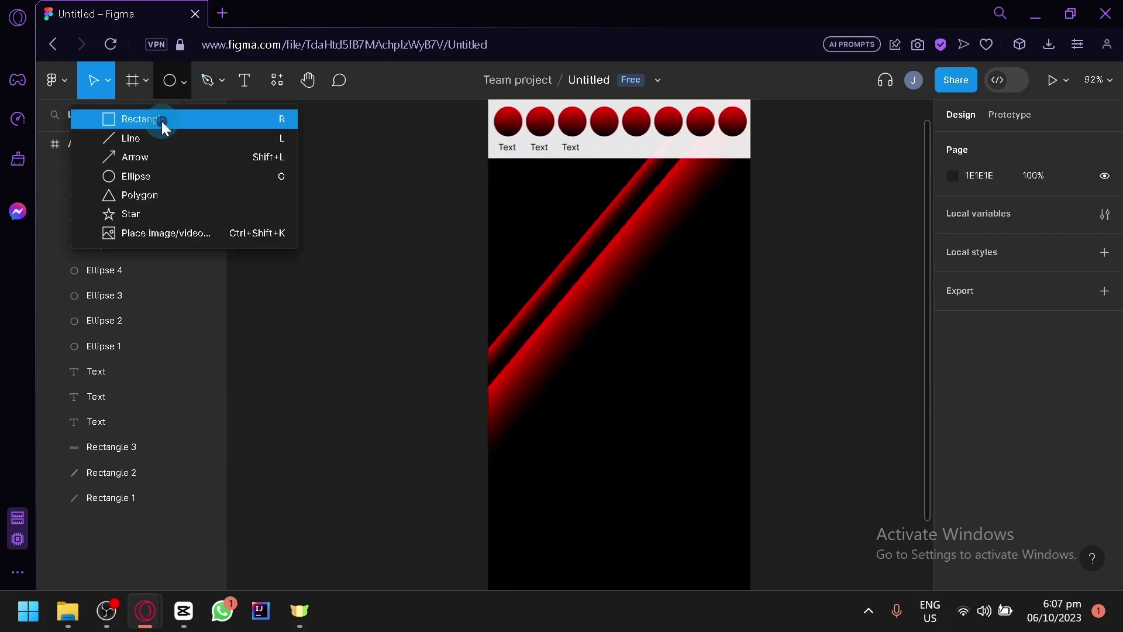
left_click(162, 120)
left_click_drag(495, 168, 740, 424)
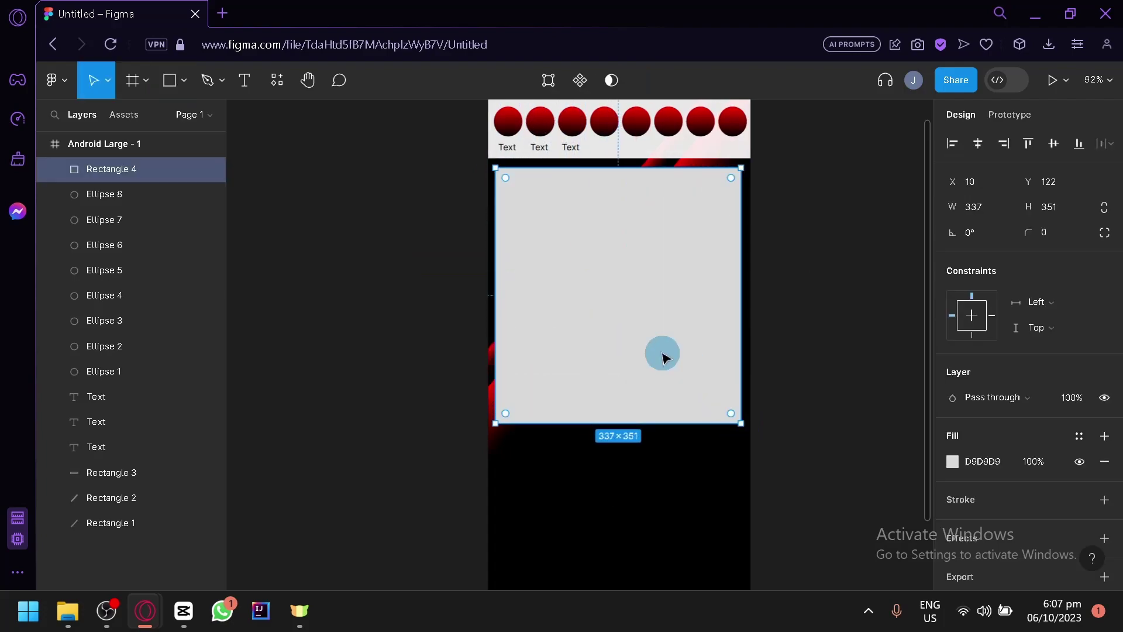
left_click_drag(664, 356, 647, 339)
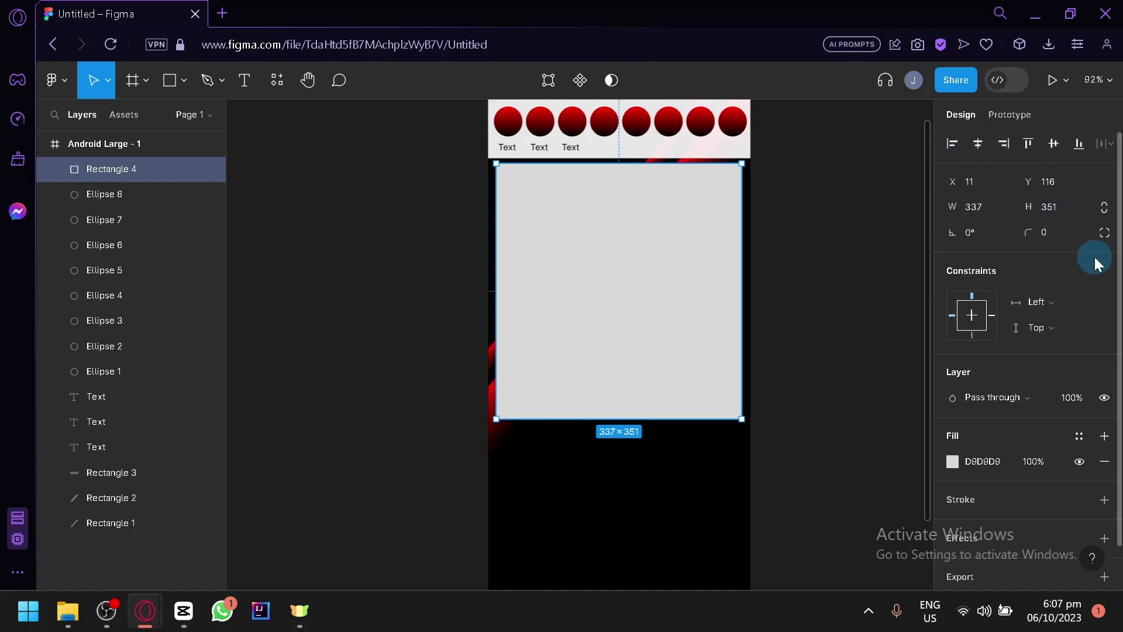
Centre the card horizontally in the frame
left_click(951, 142)
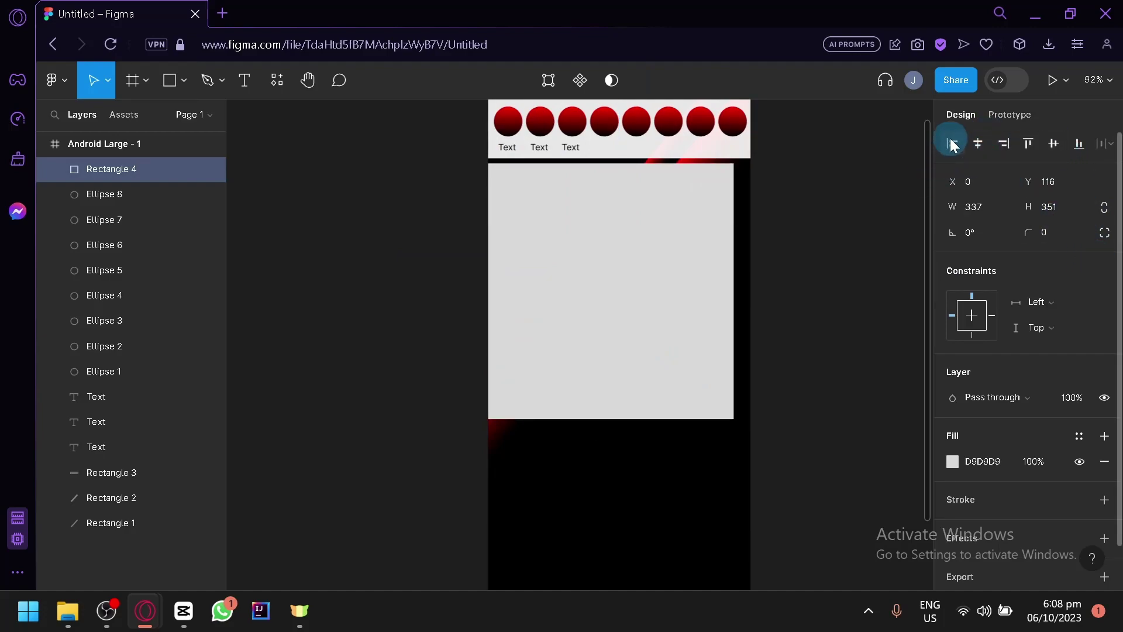
left_click(1000, 146)
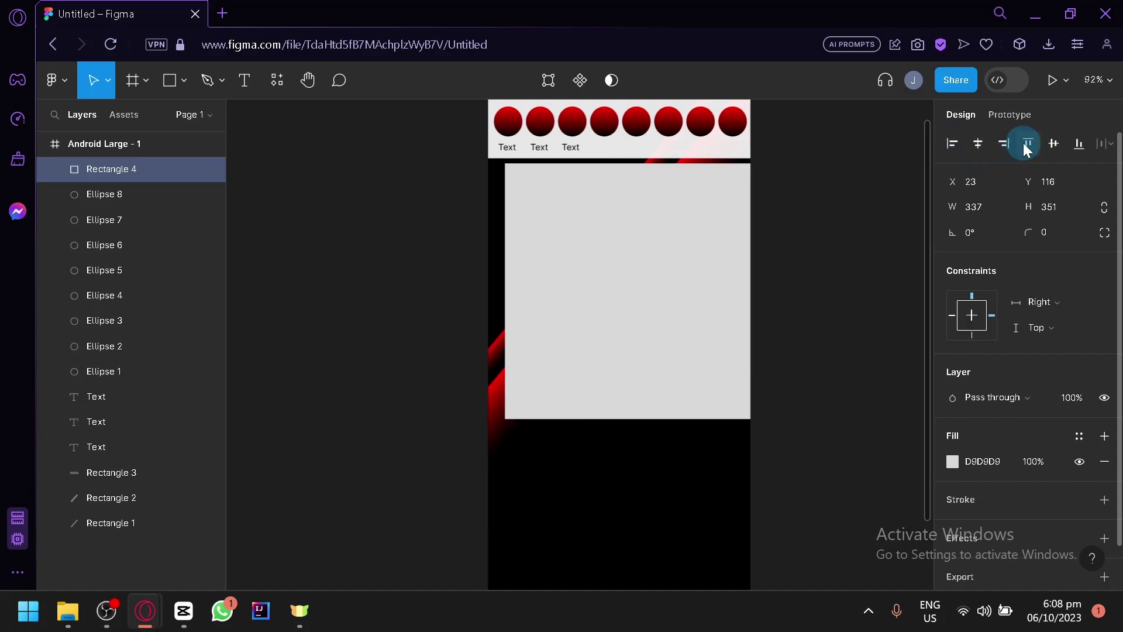
left_click(981, 149)
left_click(976, 144)
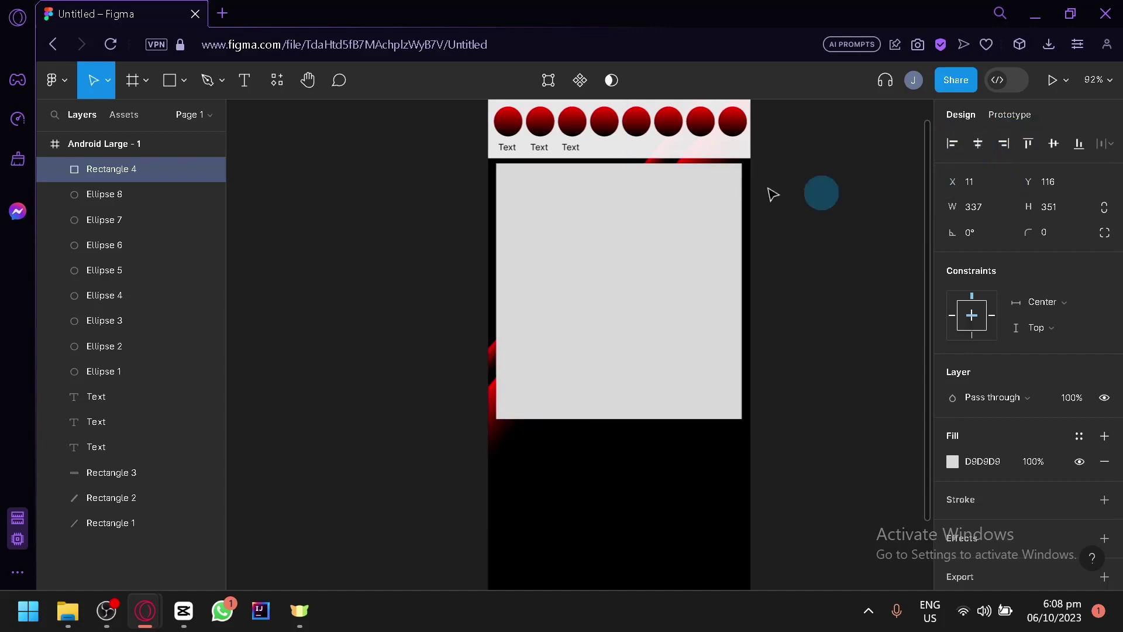
left_click(790, 375)
Round the card's corners to 8
scroll(725, 439, "up", 5)
left_click(761, 369)
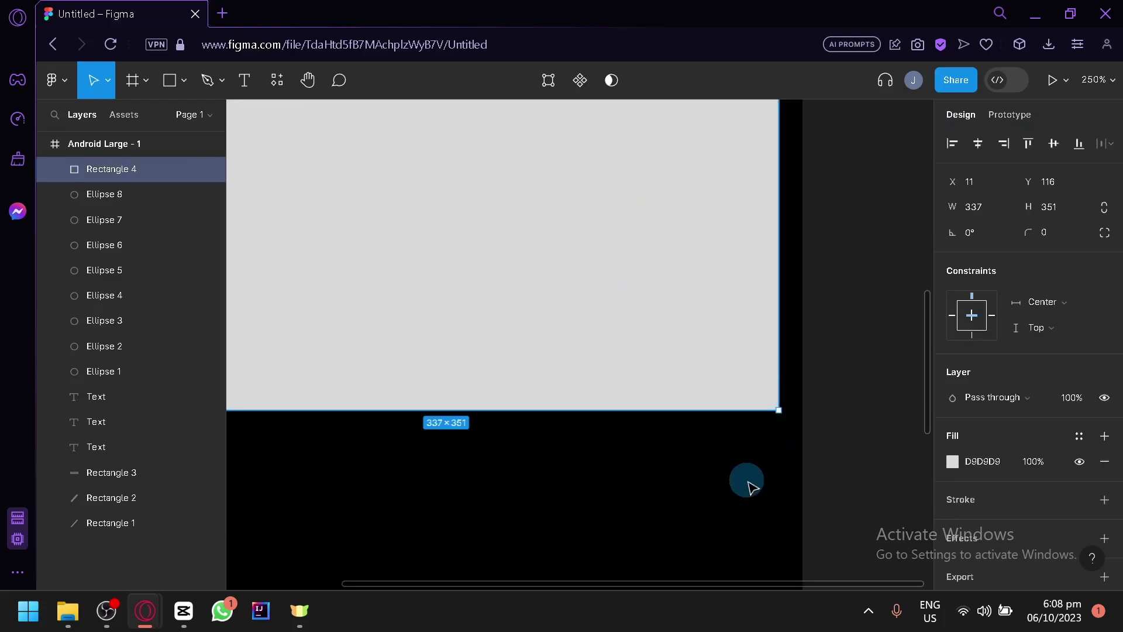
scroll(747, 481, "up", 3)
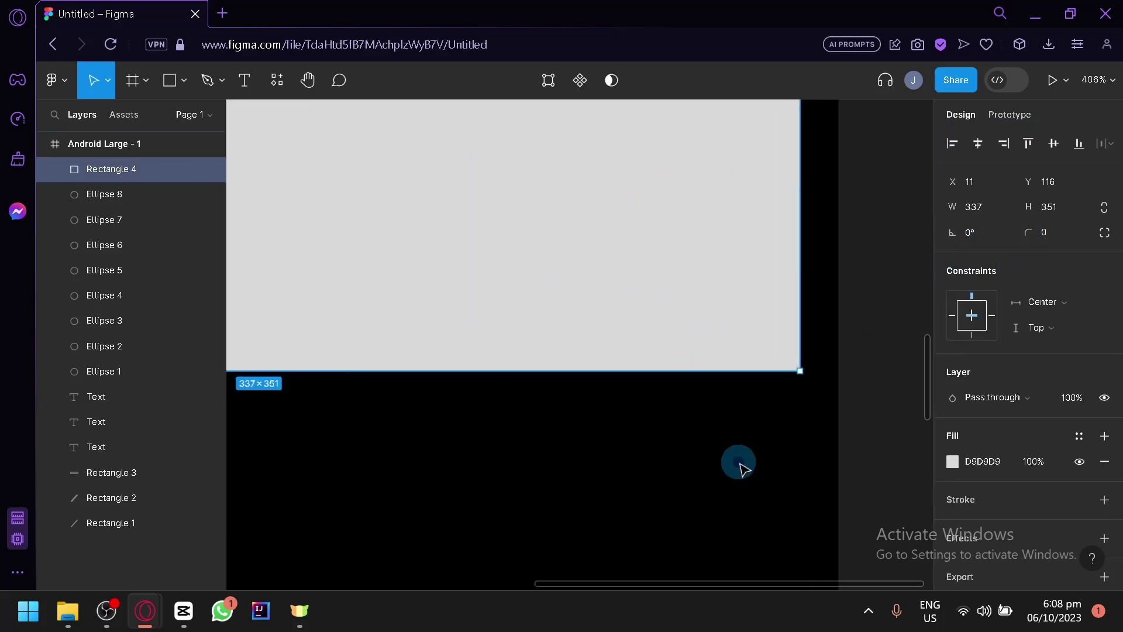
left_click(742, 466)
left_click(648, 273)
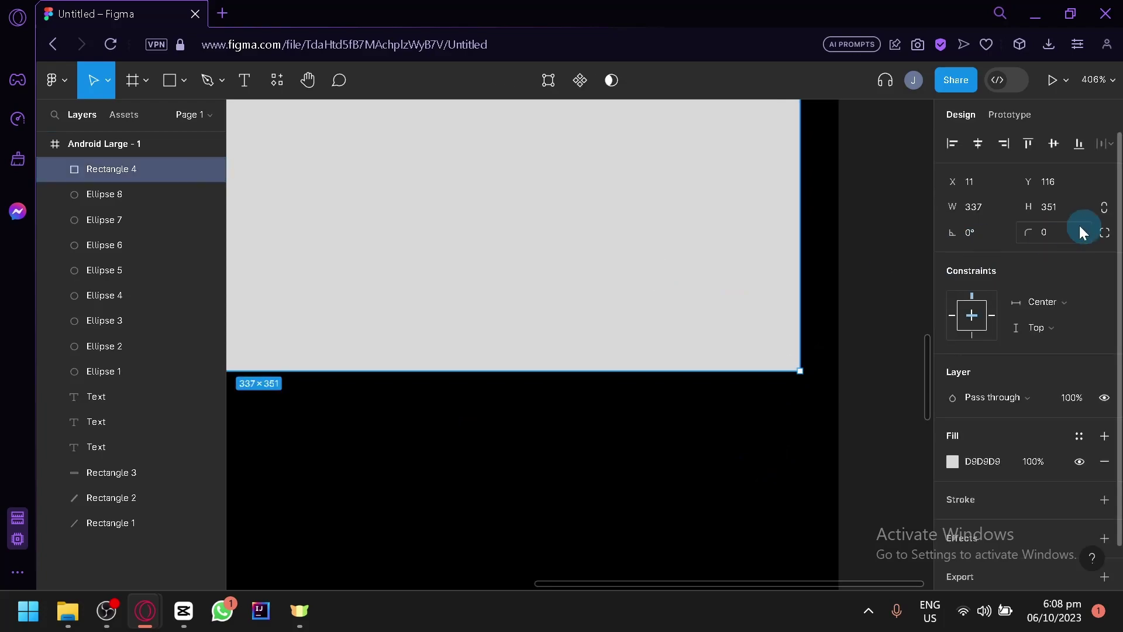
left_click_drag(1030, 233, 100, 241)
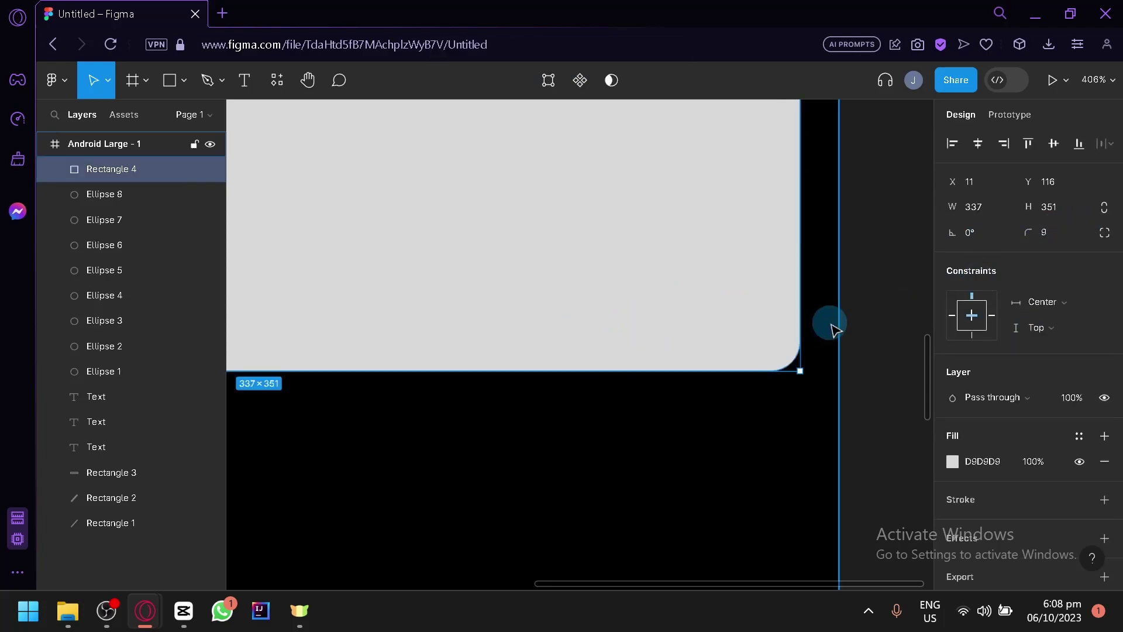
scroll(832, 324, "down", 5)
left_click(875, 359)
scroll(819, 386, "up", 3)
scroll(619, 326, "down", 5)
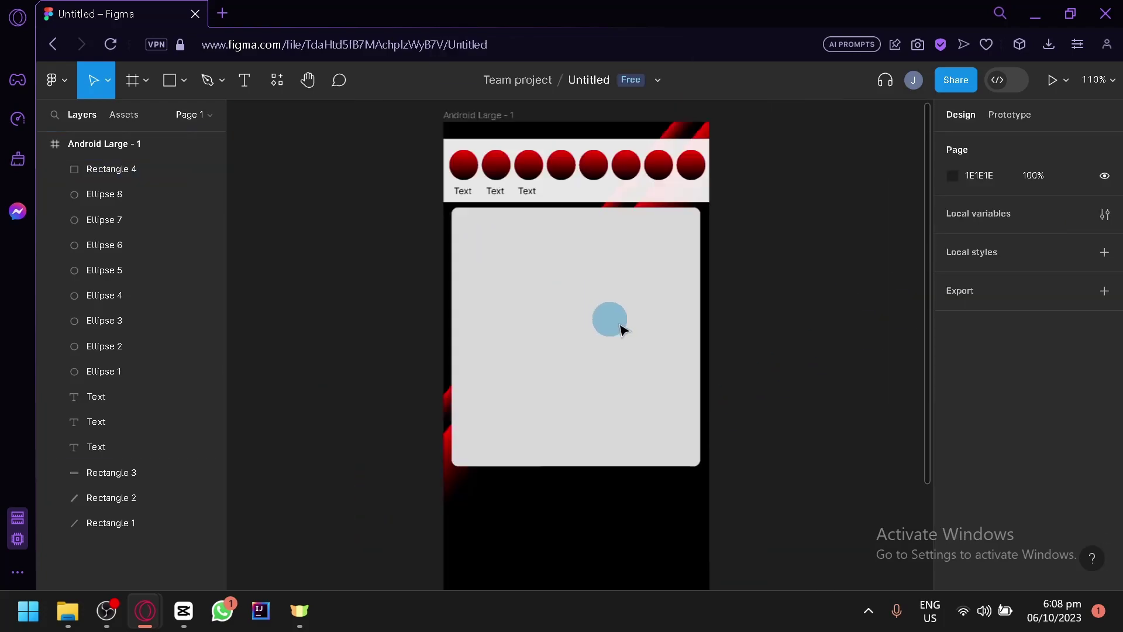
Set the card's fill to white FFFFFF
left_click(656, 351)
left_click(952, 462)
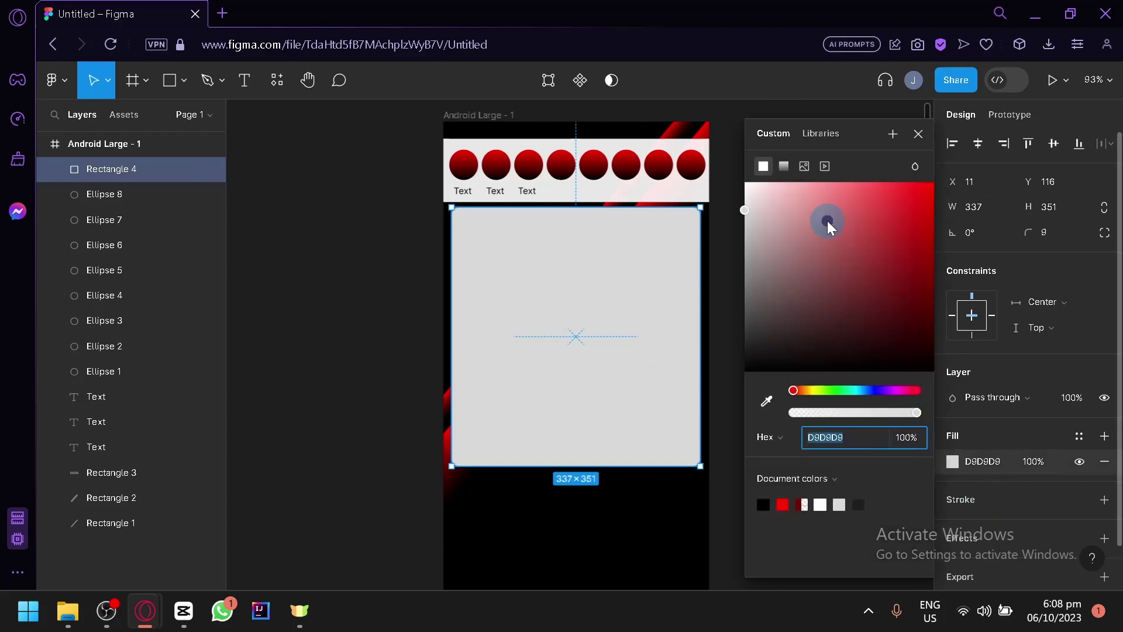
left_click_drag(827, 221, 672, 145)
left_click(704, 310)
left_click(695, 301)
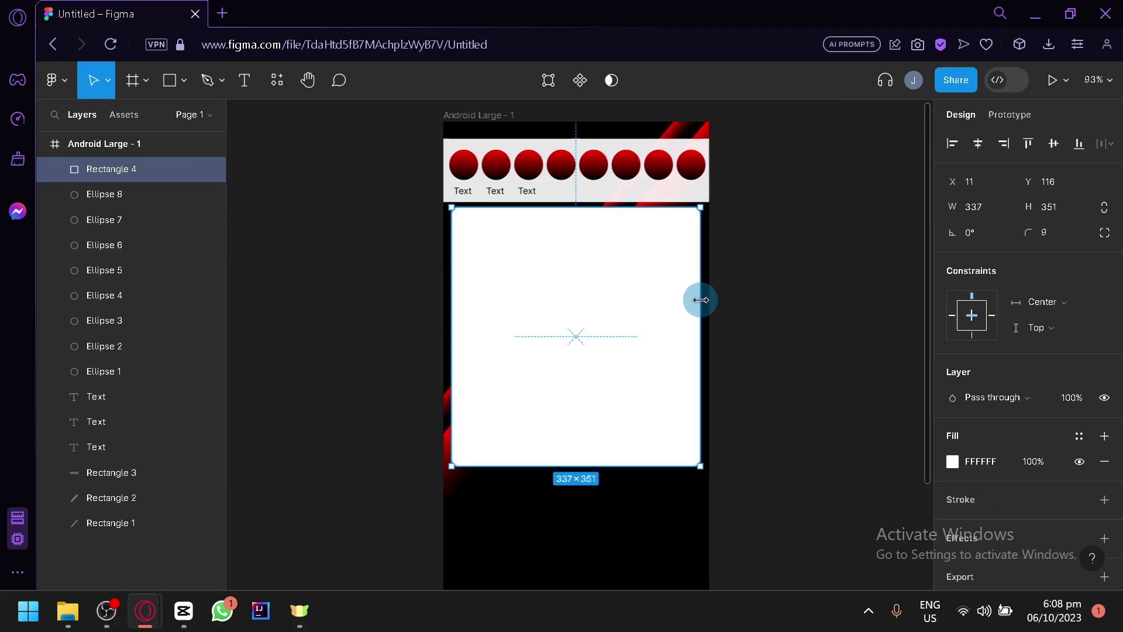
left_click(718, 454)
scroll(629, 550, "up", 2, "ctrl")
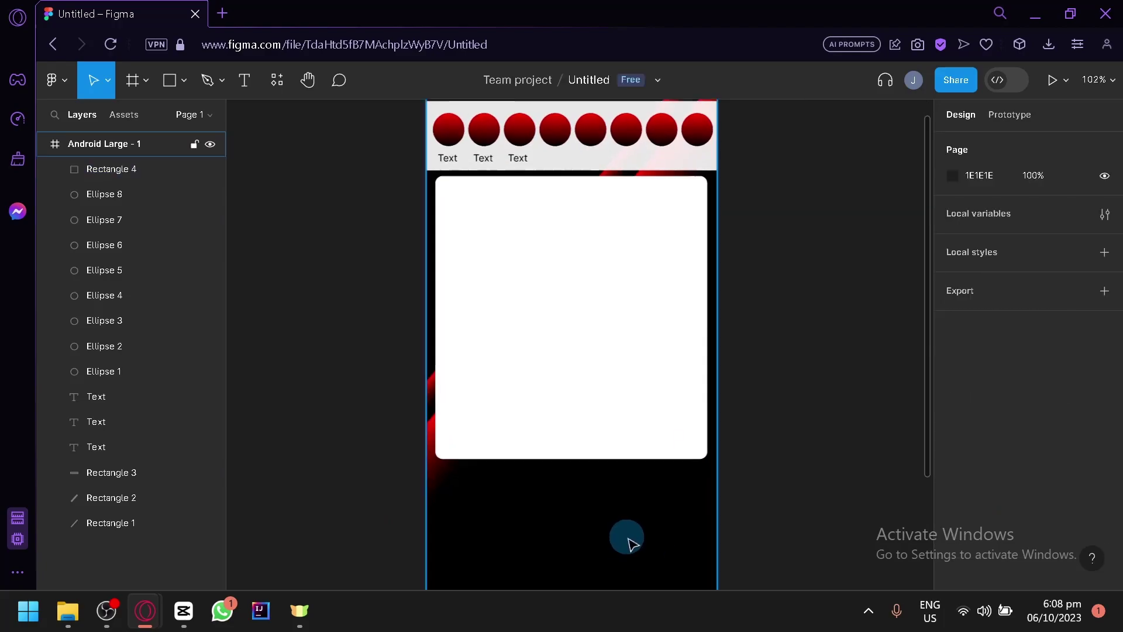
Draw a small rectangle in the card with a black fill and corner radius 9
left_click(184, 82)
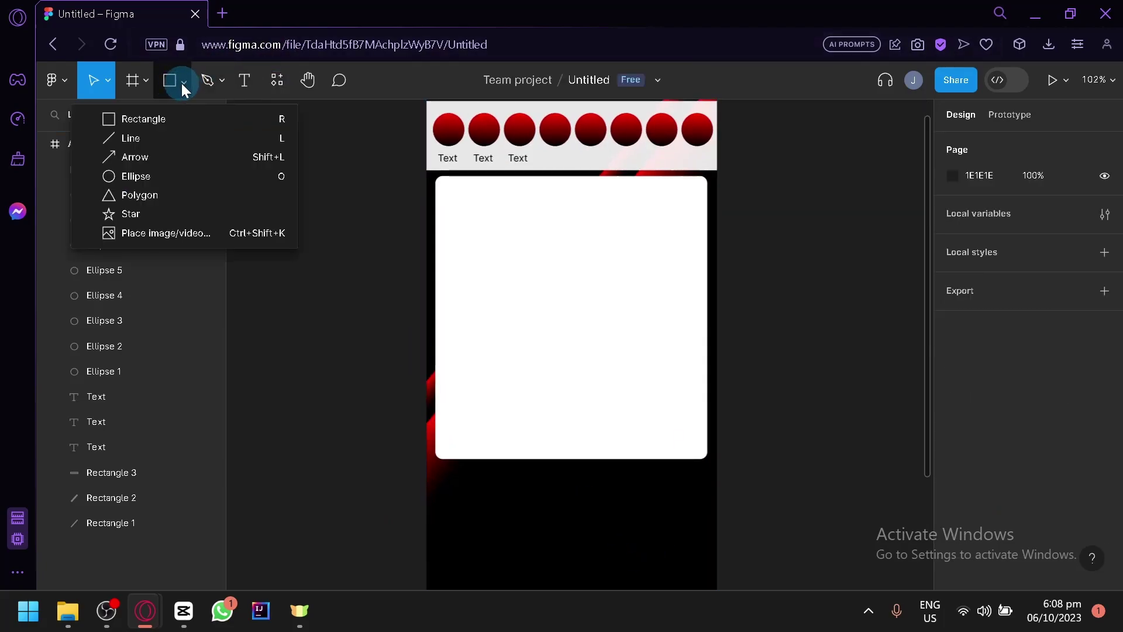
left_click(170, 119)
scroll(516, 411, "up", 5, "ctrl")
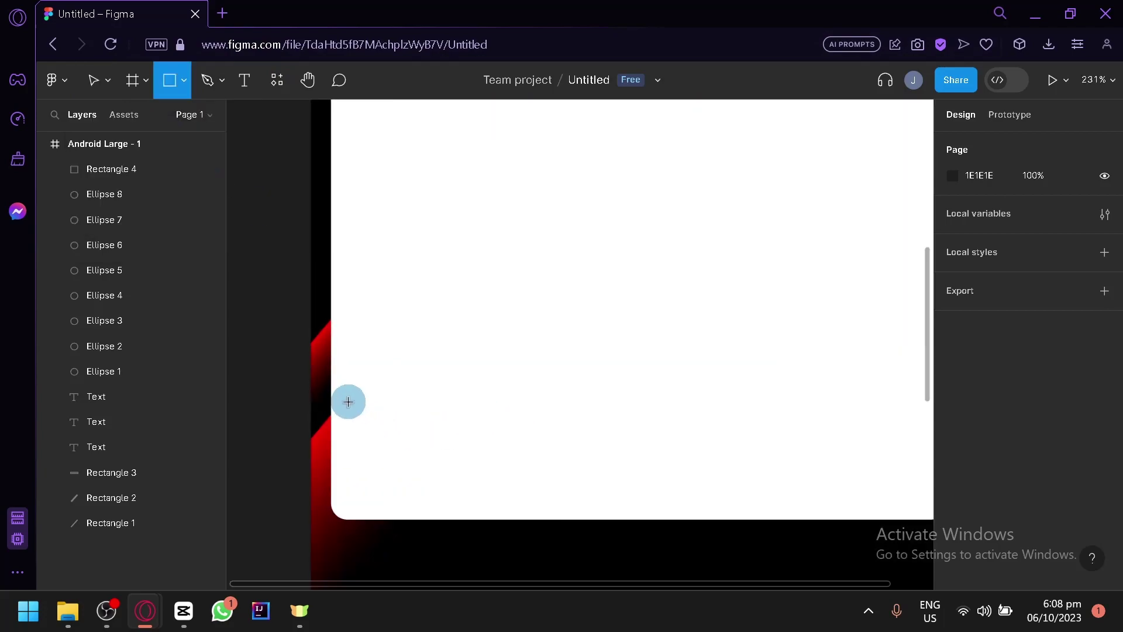
mouse_move(348, 401)
left_mouse_down()
mouse_move(469, 479)
mouse_move(539, 494)
mouse_move(564, 476)
left_mouse_up()
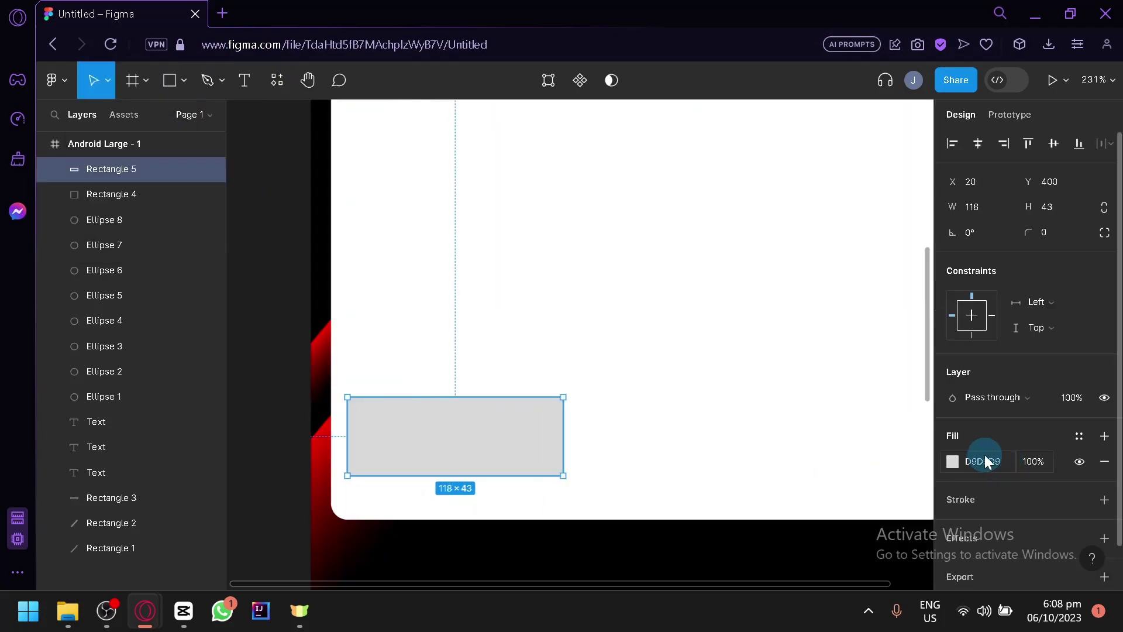
left_click(954, 463)
left_click_drag(922, 353, 1015, 378)
left_click_drag(1027, 234, 754, 350)
left_click_drag(414, 446, 514, 477)
Add a 'Button' text label on top of the black rectangle
left_click(244, 80)
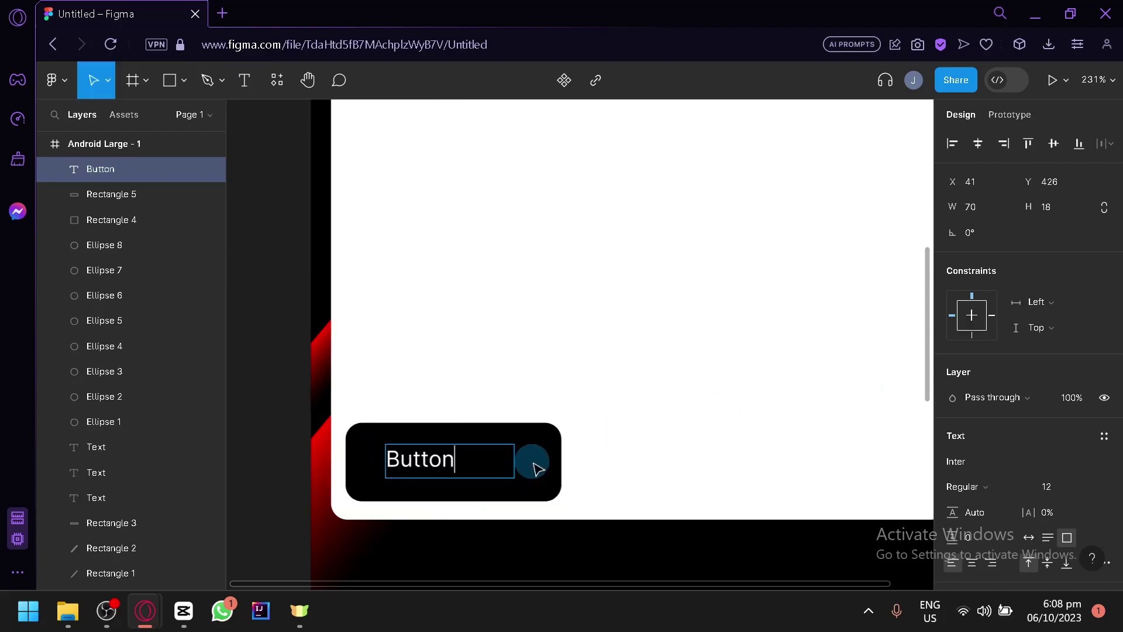
key("Escape")
left_click_drag(450, 459, 475, 462)
Group the Button label and rectangle into Group 1 and move it into place
left_click(571, 333)
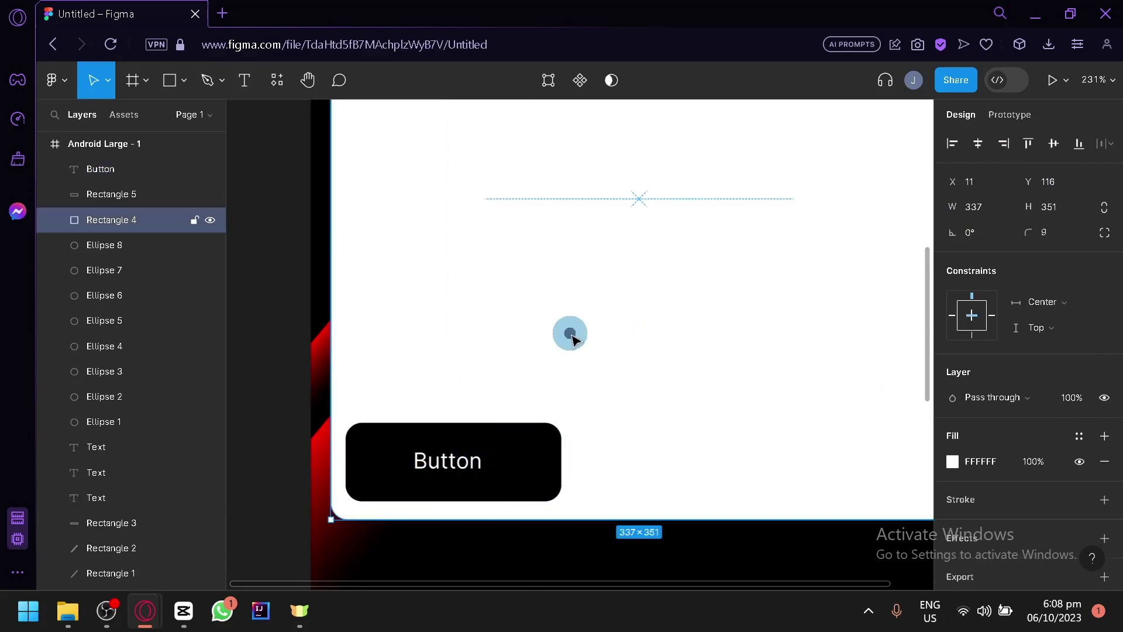
left_click(507, 452)
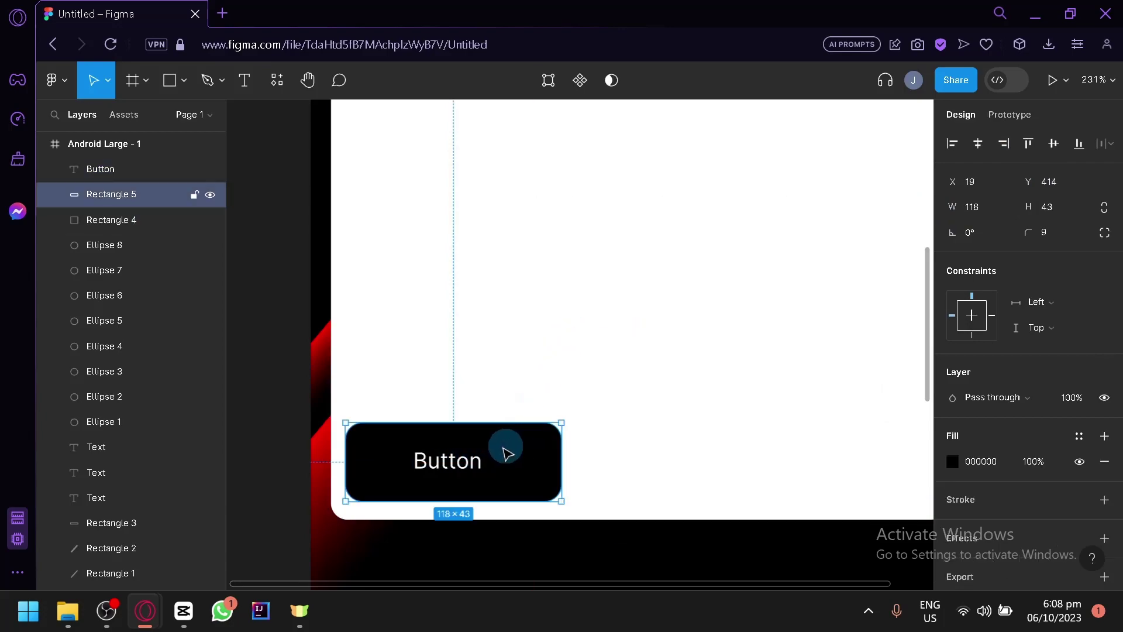
left_click(456, 473)
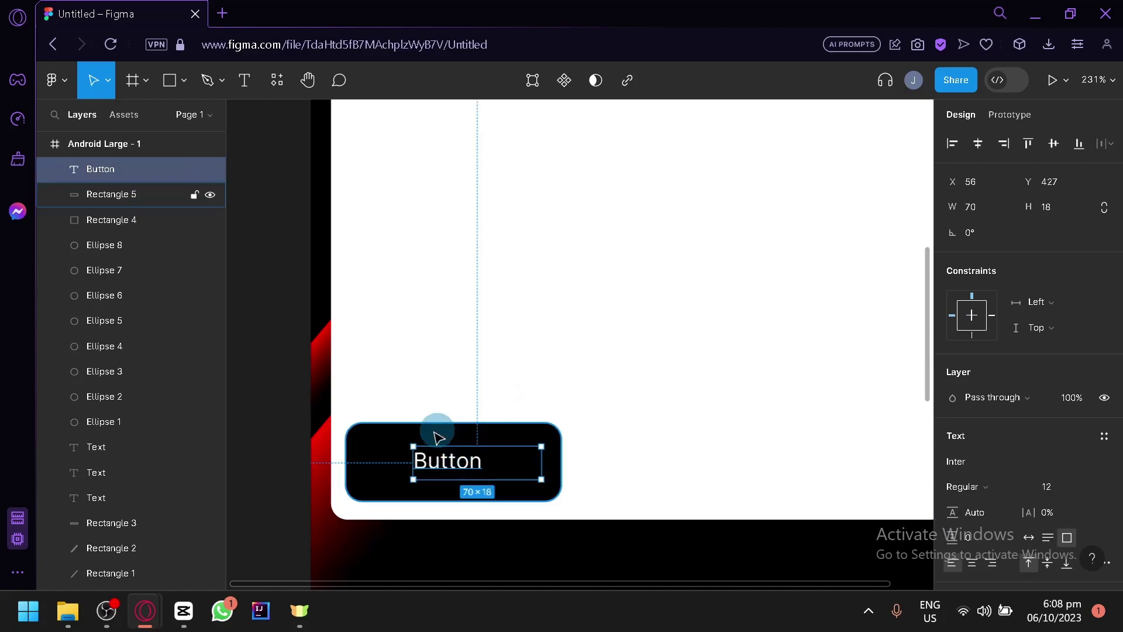
left_click(379, 453, "shift")
right_click(380, 453)
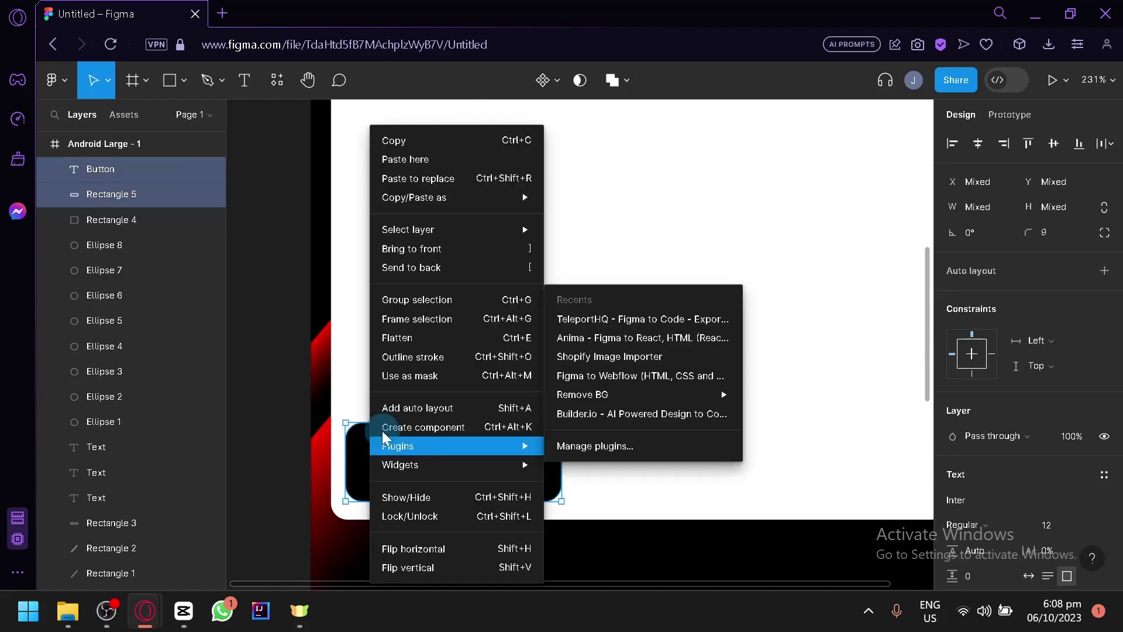
left_click(466, 301)
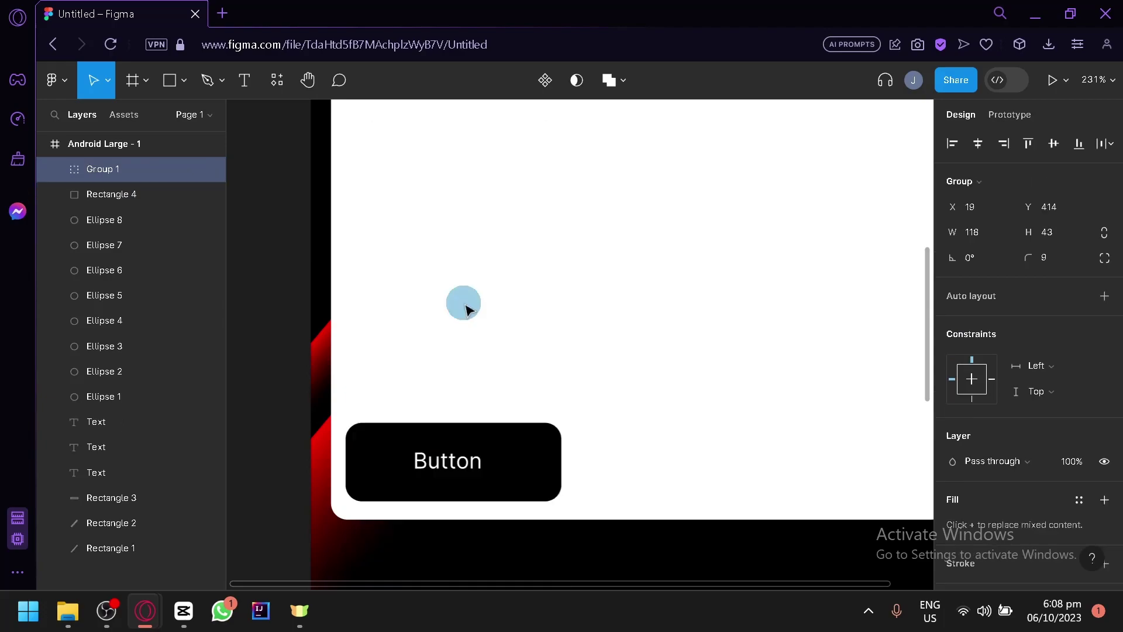
left_click(443, 333)
mouse_move(420, 474)
left_mouse_down()
mouse_move(484, 431)
mouse_move(437, 475)
left_mouse_up()
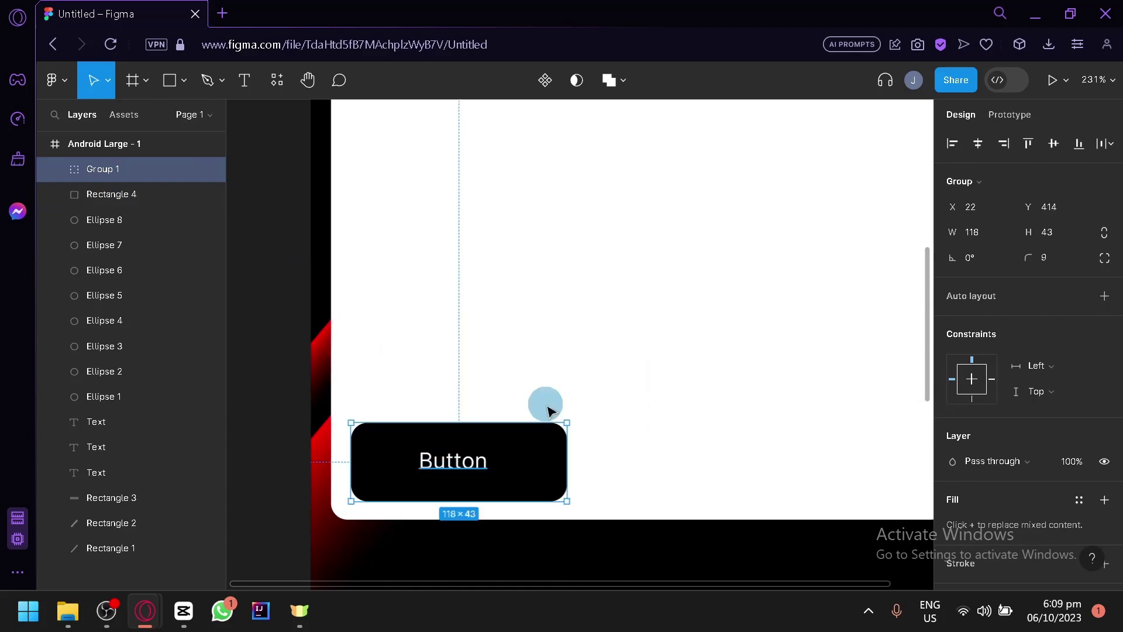
scroll(617, 379, "down", 5)
left_click(848, 317)
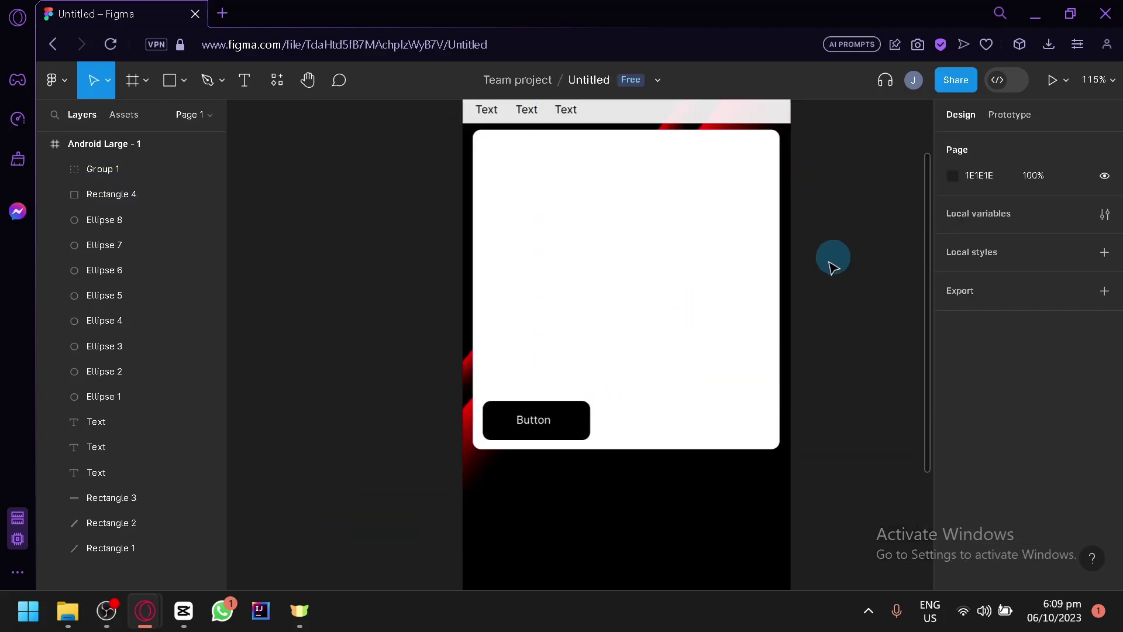
Draw a wide 321×62 bar across the top of the card
left_click(183, 81)
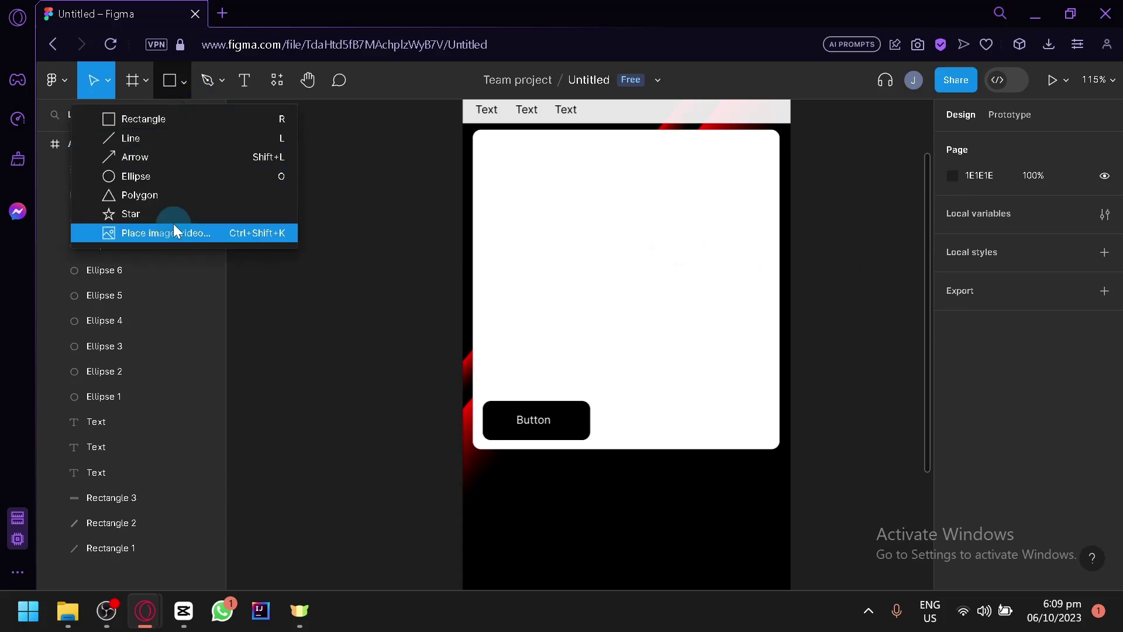
left_click(194, 117)
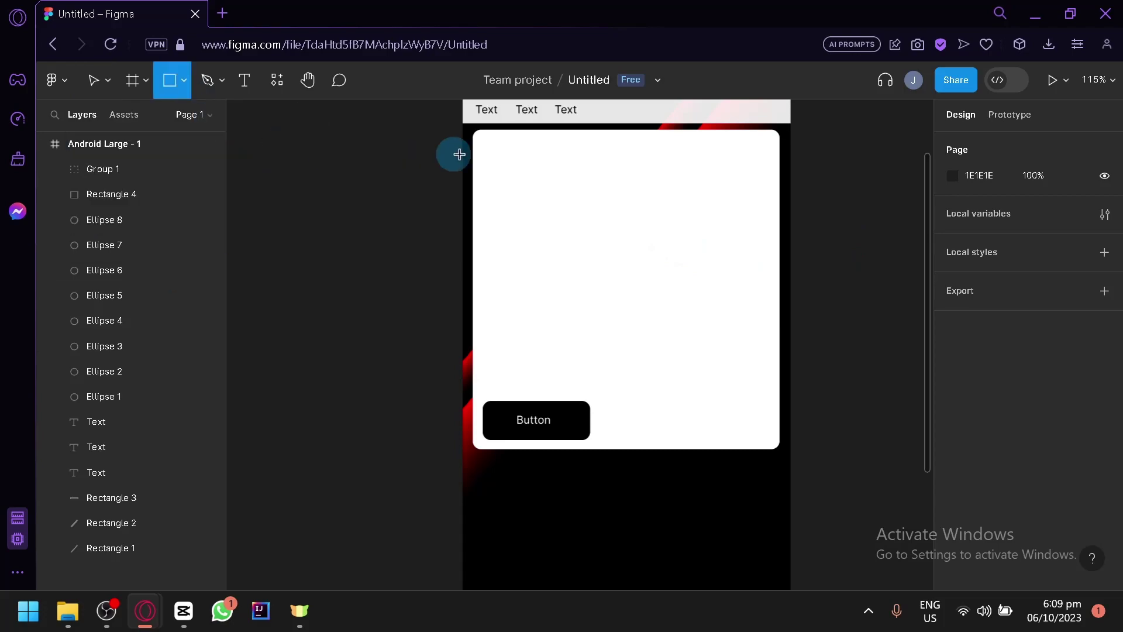
left_click_drag(479, 141, 770, 202)
scroll(800, 268, "up", 3, "ctrl")
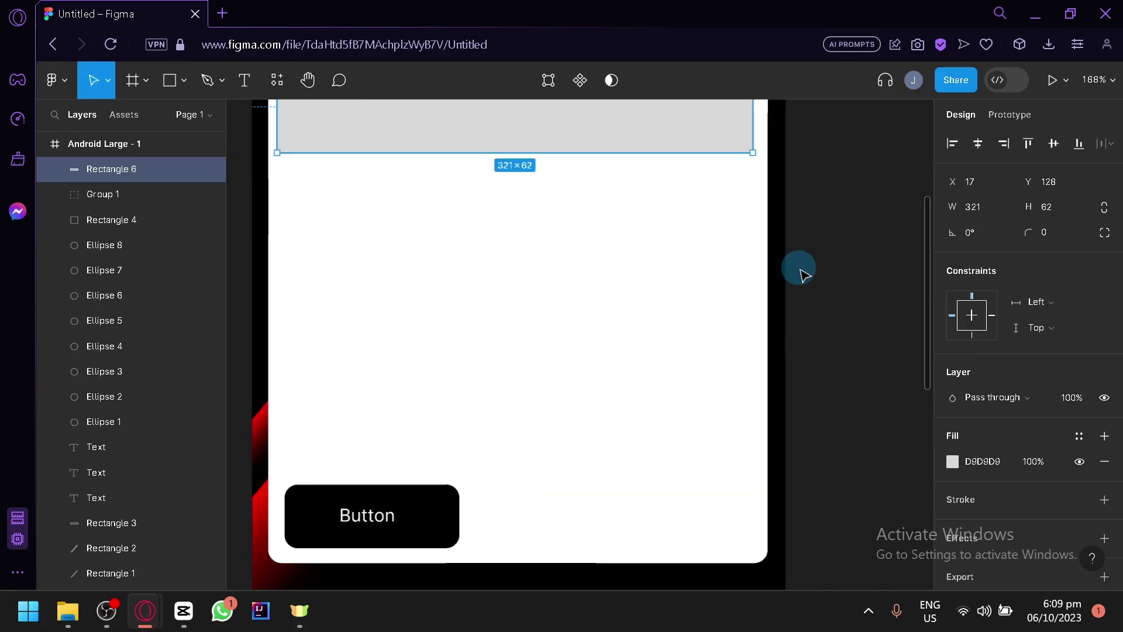
Make the bar black with 8 rounded corners and centre it on the card
left_click(953, 461)
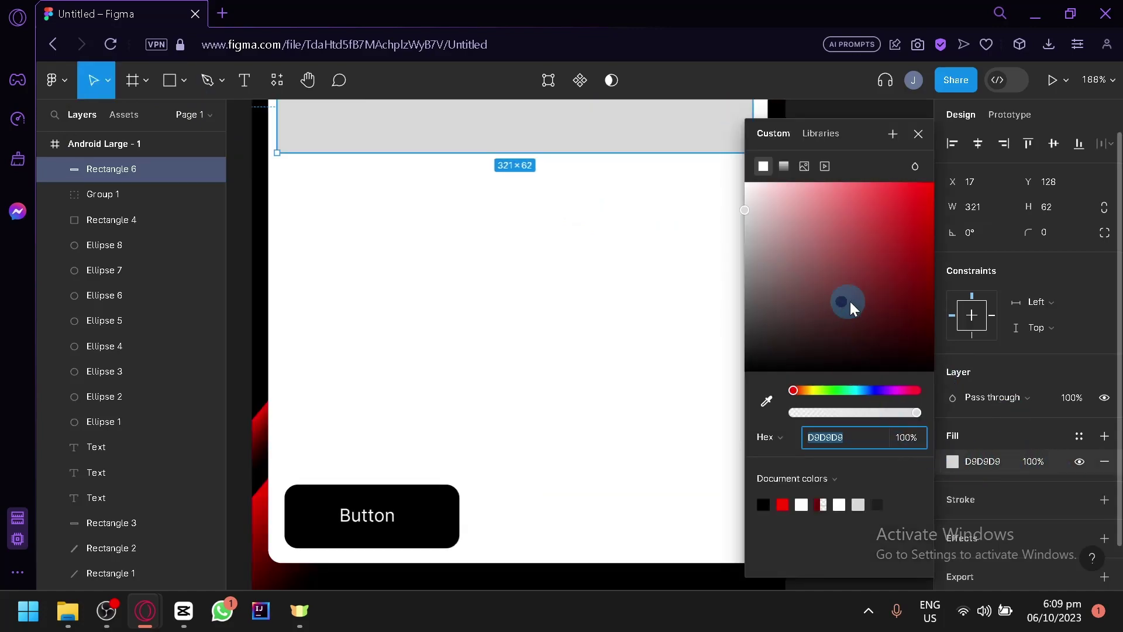
left_click_drag(850, 300, 953, 384)
left_click_drag(556, 326, 577, 439)
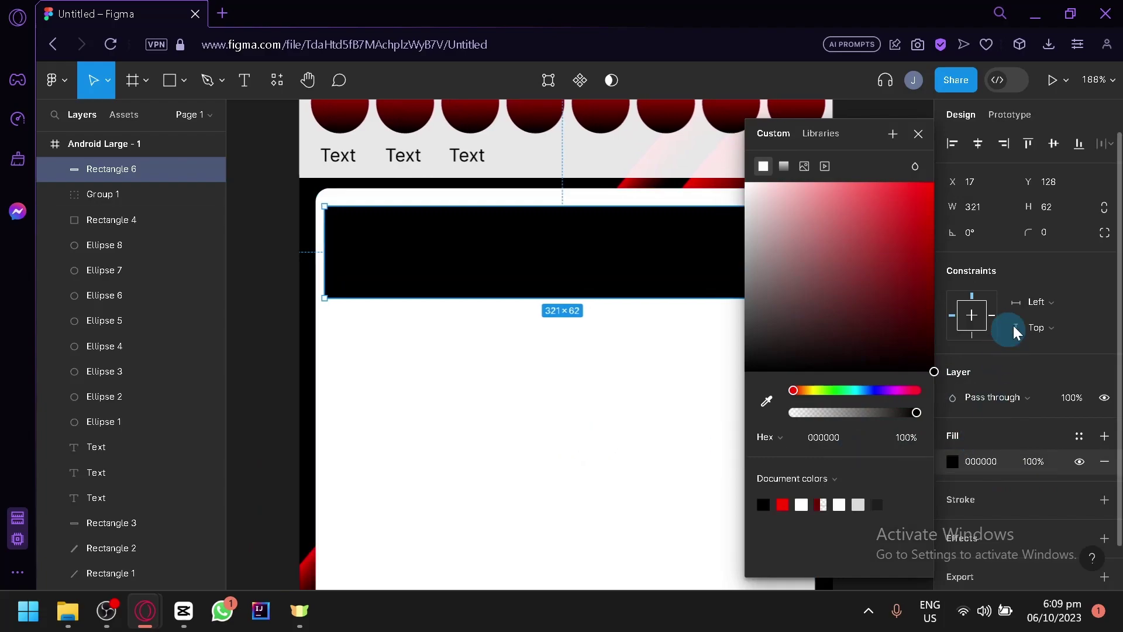
left_click_drag(1027, 232, 1081, 231)
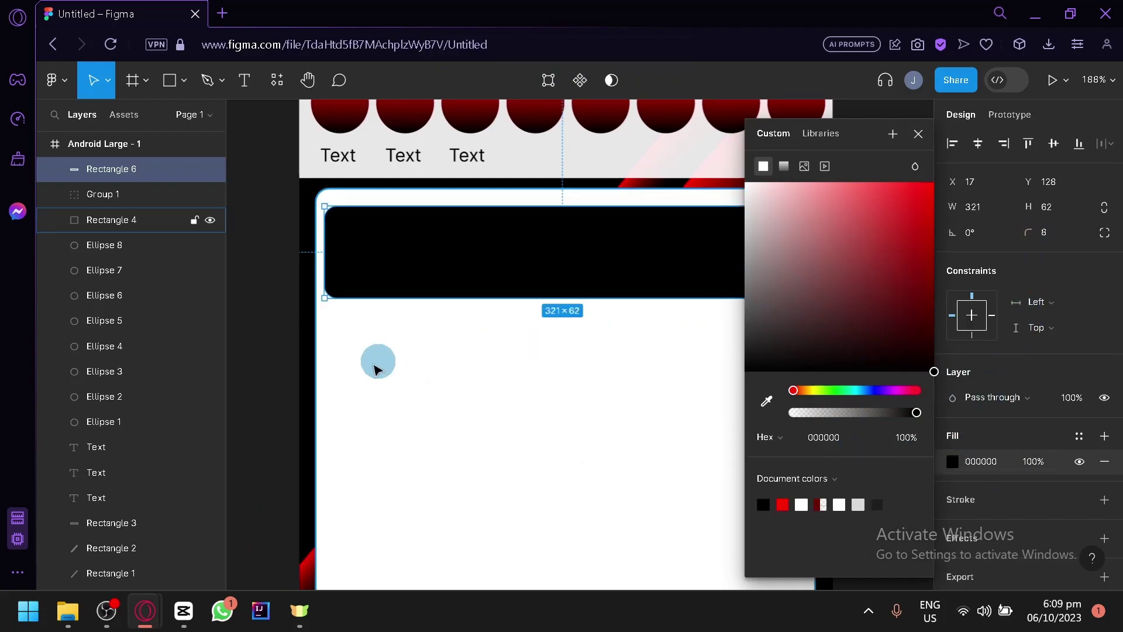
left_click(217, 345)
left_click(304, 328)
left_click_drag(491, 271, 511, 329)
Duplicate the bar to stack three black bars above the Button group
scroll(504, 331, "down", 2)
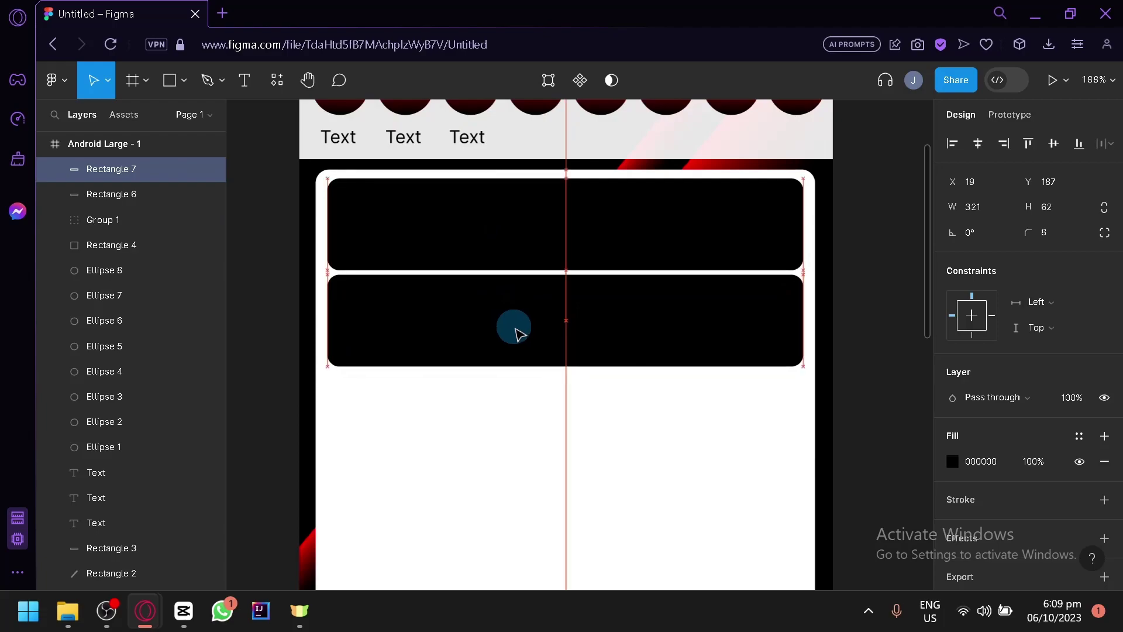
scroll(511, 345, "down", 2)
scroll(509, 345, "down", 3)
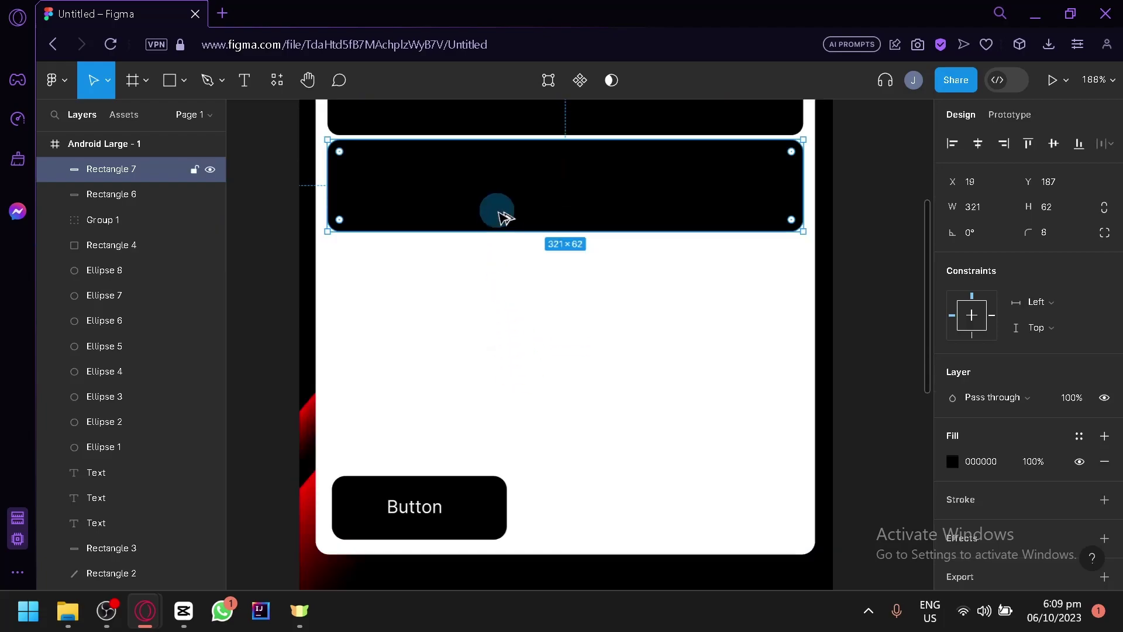
left_click_drag(499, 213, 504, 313)
scroll(634, 456, "down", 3, "ctrl")
Deselect the third bar and scroll over the finished frame
left_click(816, 429)
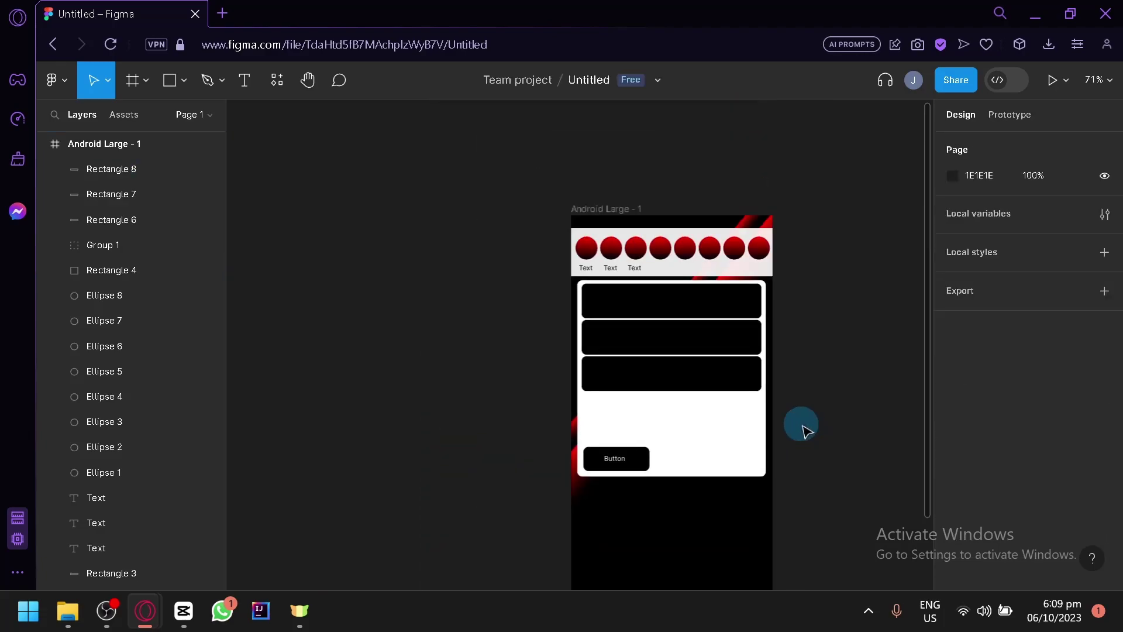
scroll(803, 430, "down", 3)
scroll(803, 430, "up", 1, "ctrl")
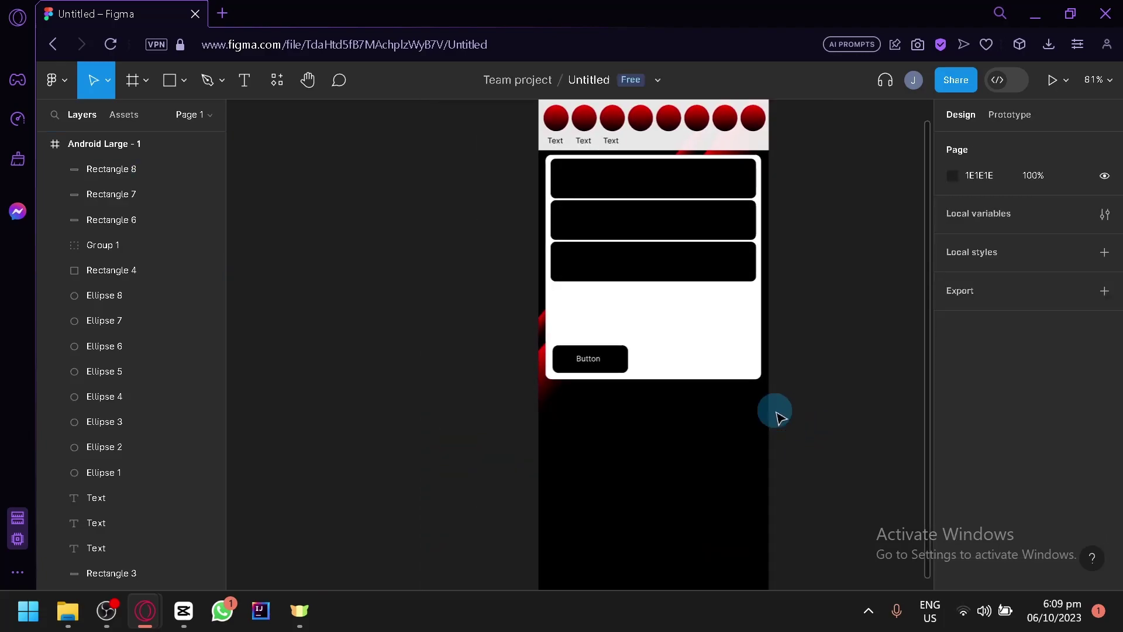
scroll(797, 296, "up", 2, "ctrl")
scroll(796, 292, "up", 1)
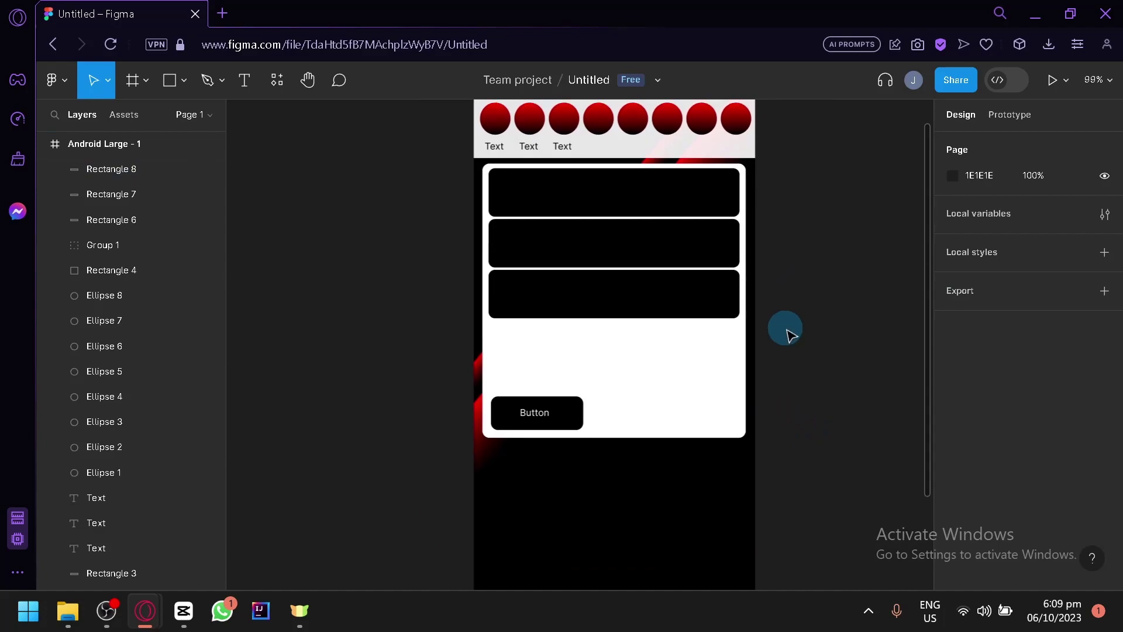
left_click(184, 81)
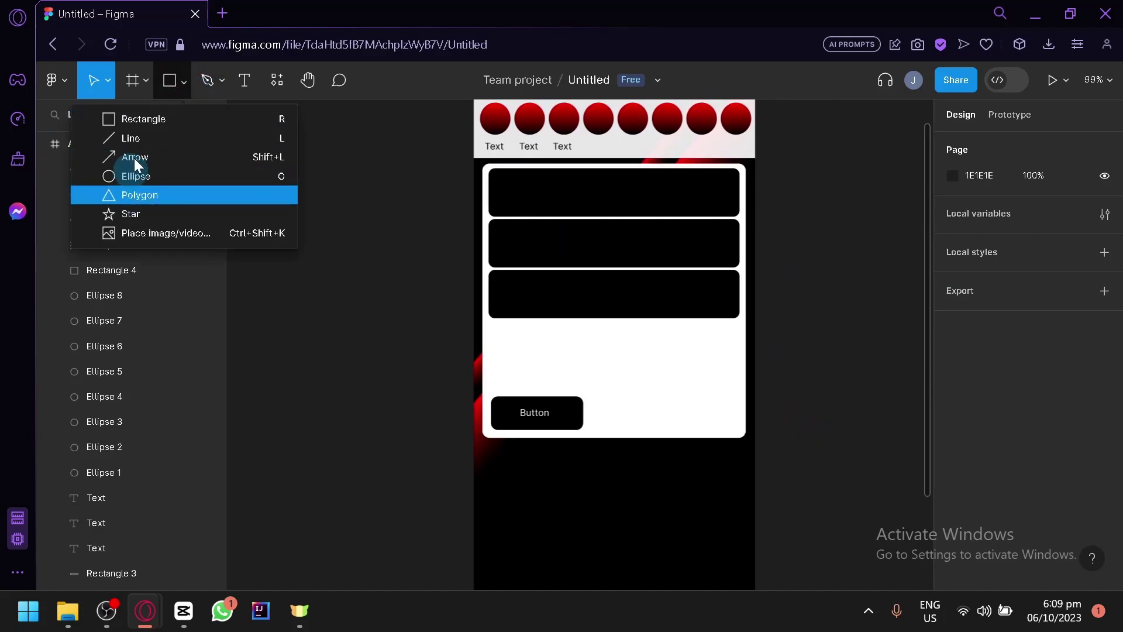
left_click(383, 347)
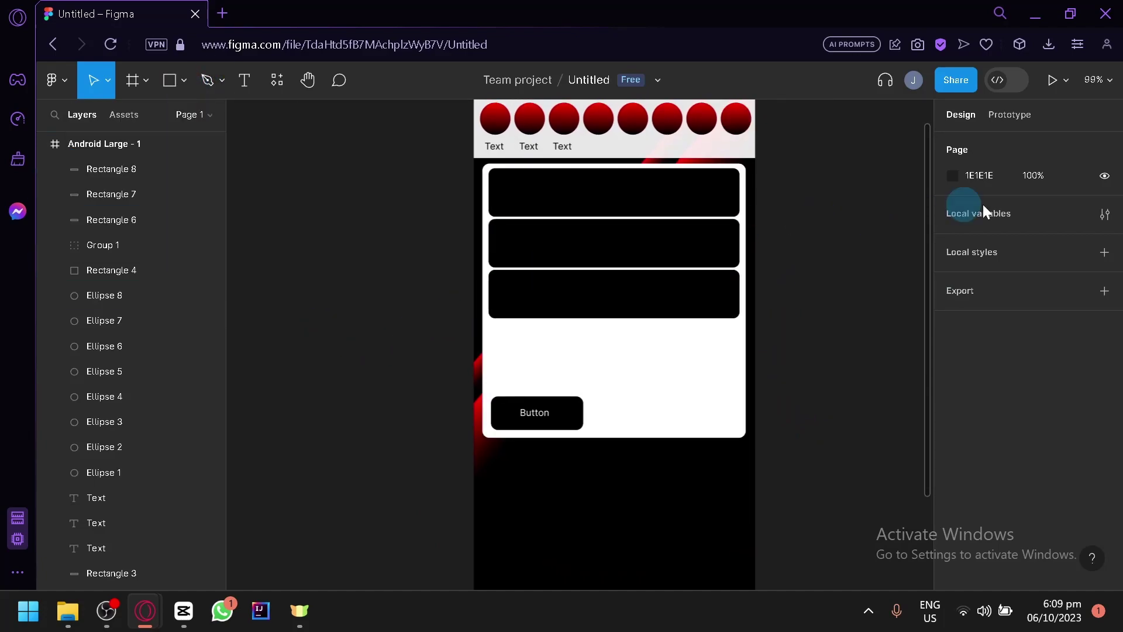
Check the Prototype tab, return to Design, and collapse Android Large - 1 in Layers
left_click(1027, 119)
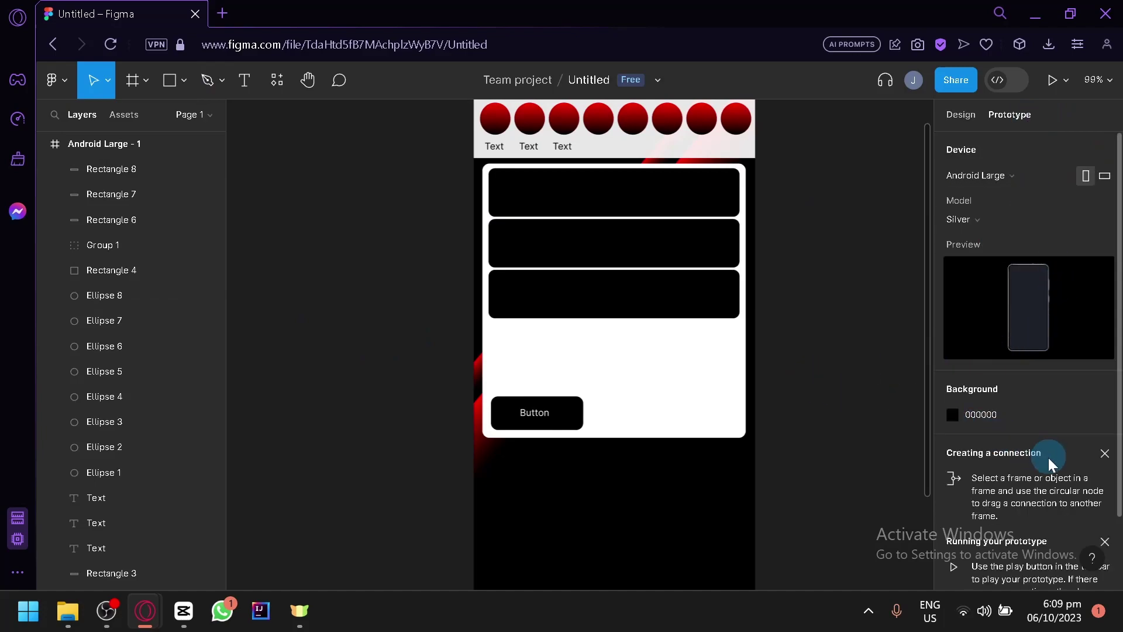
left_click(961, 115)
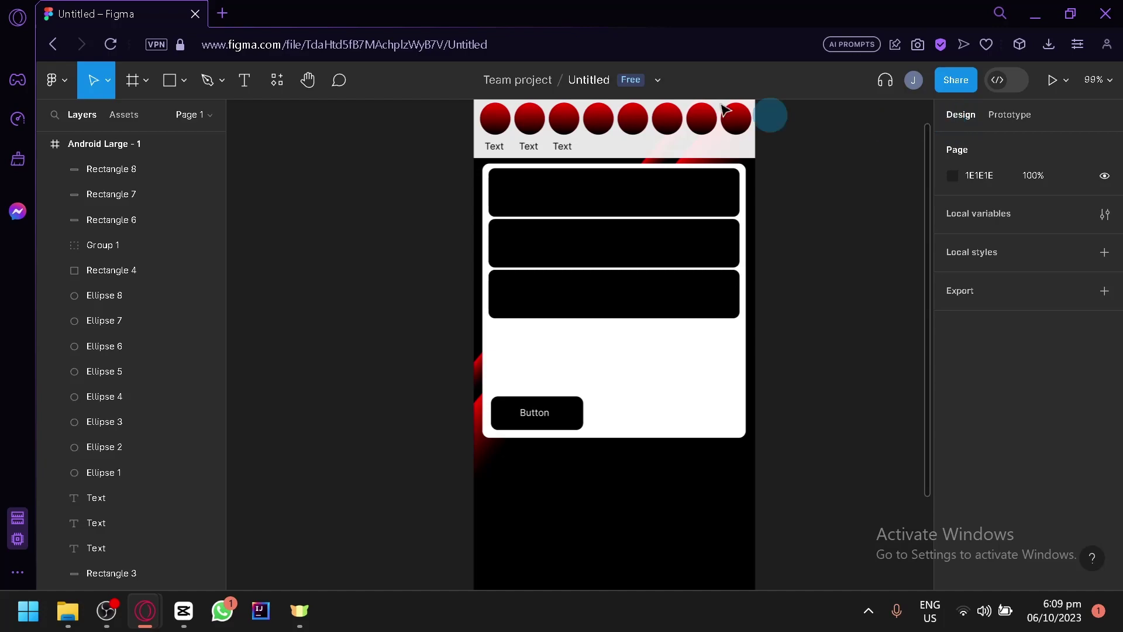
left_click(44, 143)
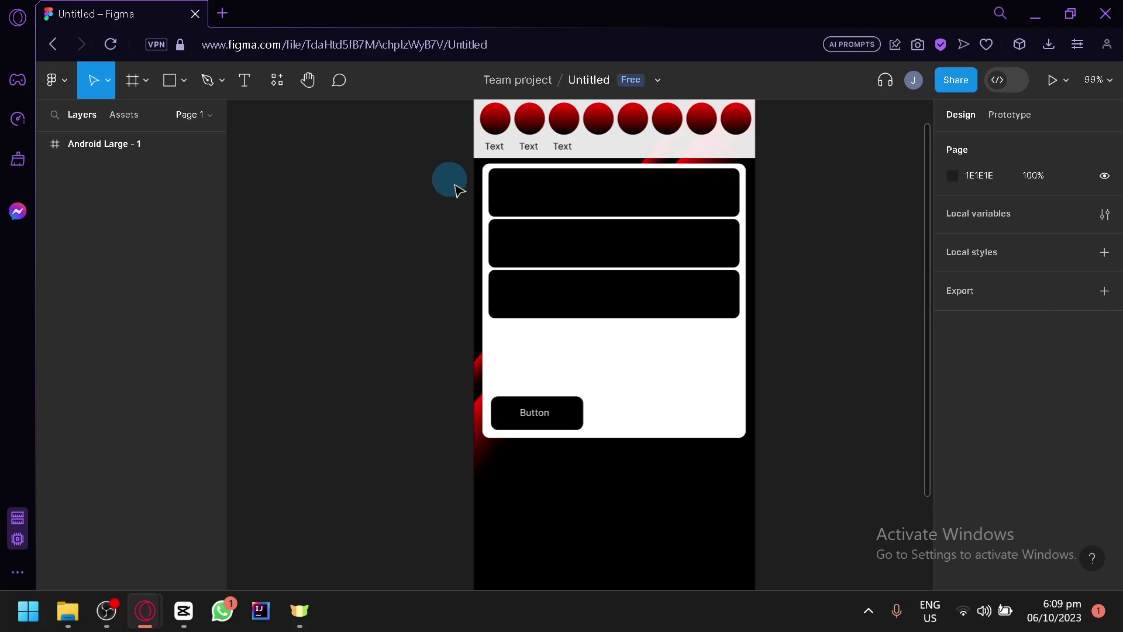
left_click(183, 80)
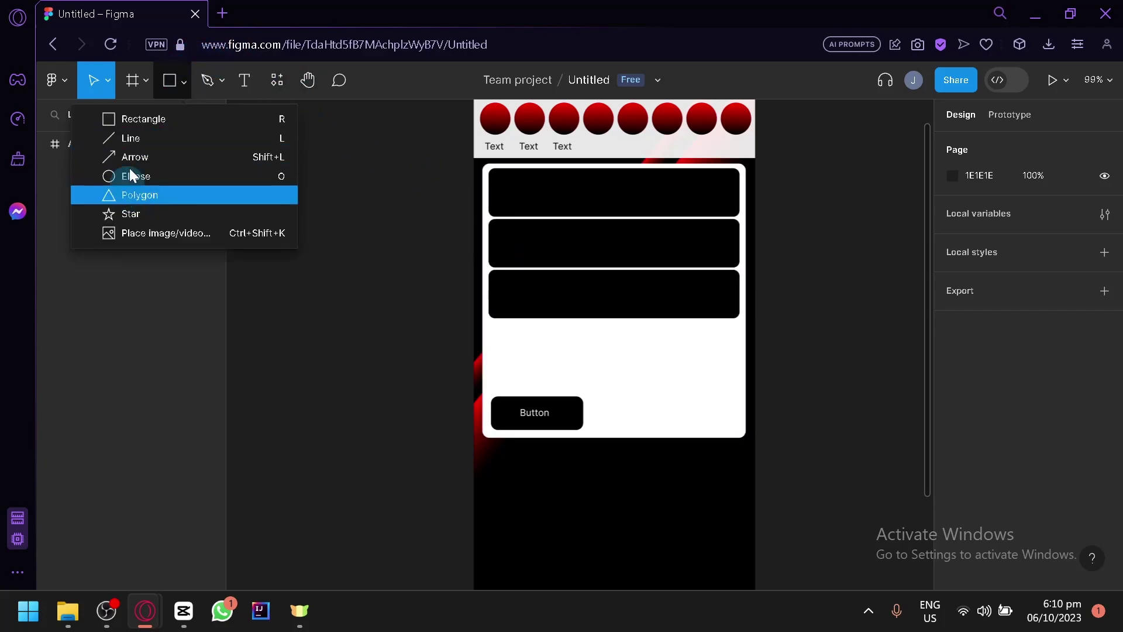
left_click(454, 217)
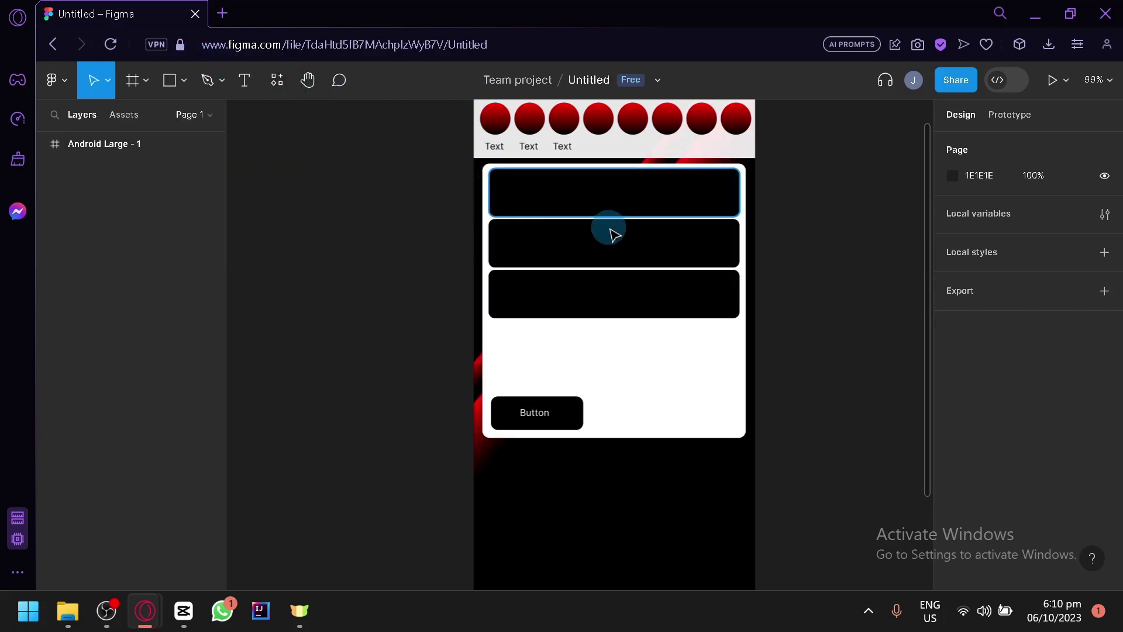
left_click(287, 79)
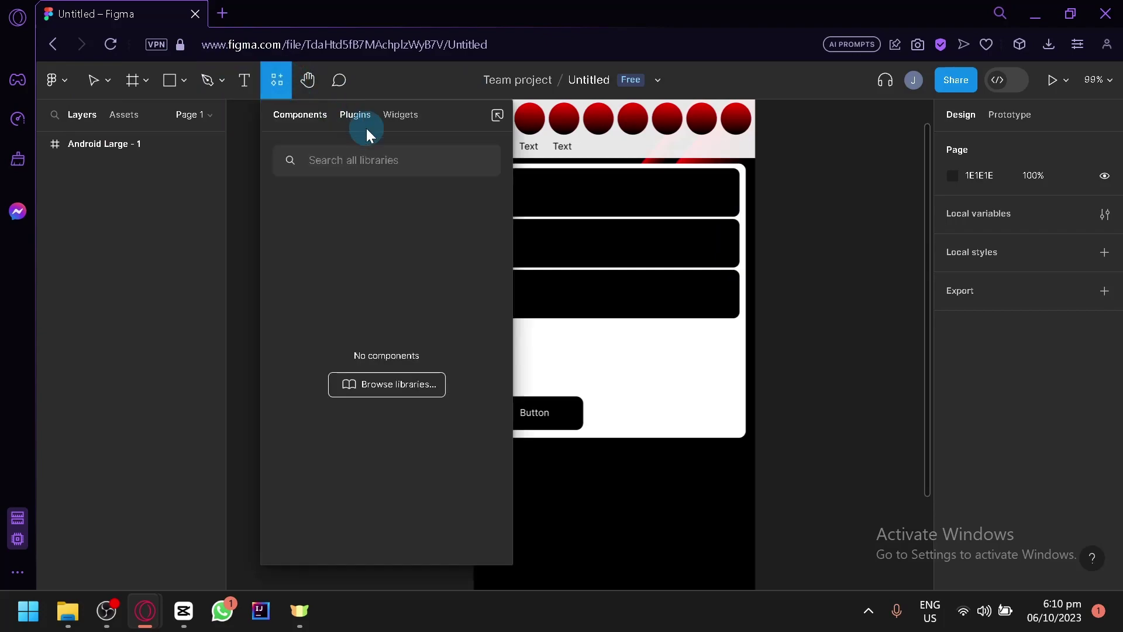
left_click(350, 116)
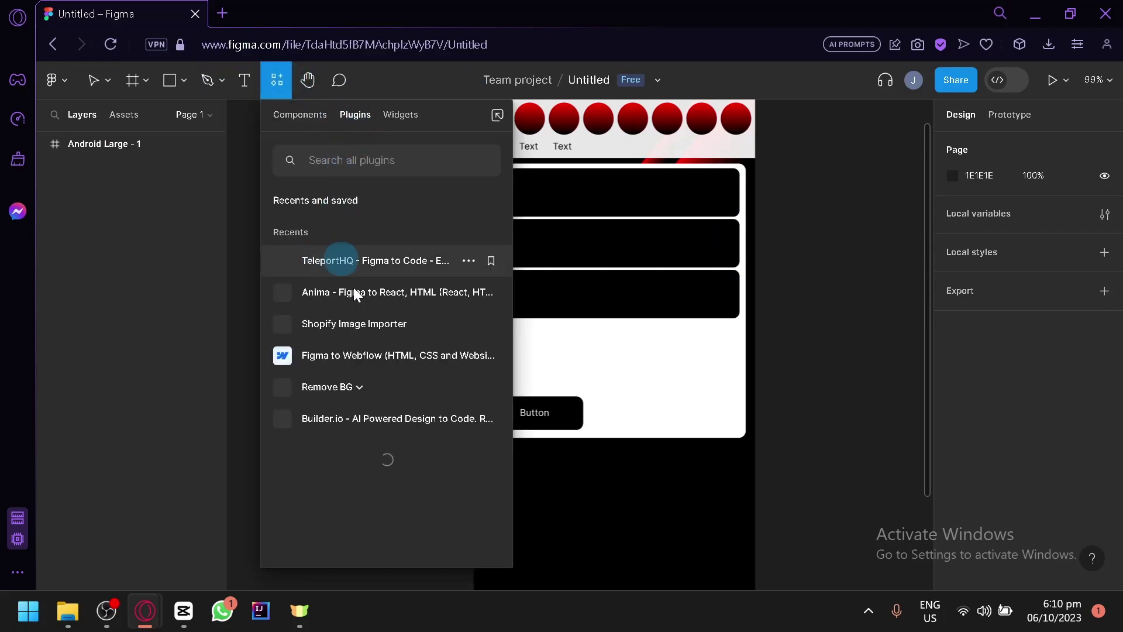
left_click(882, 246)
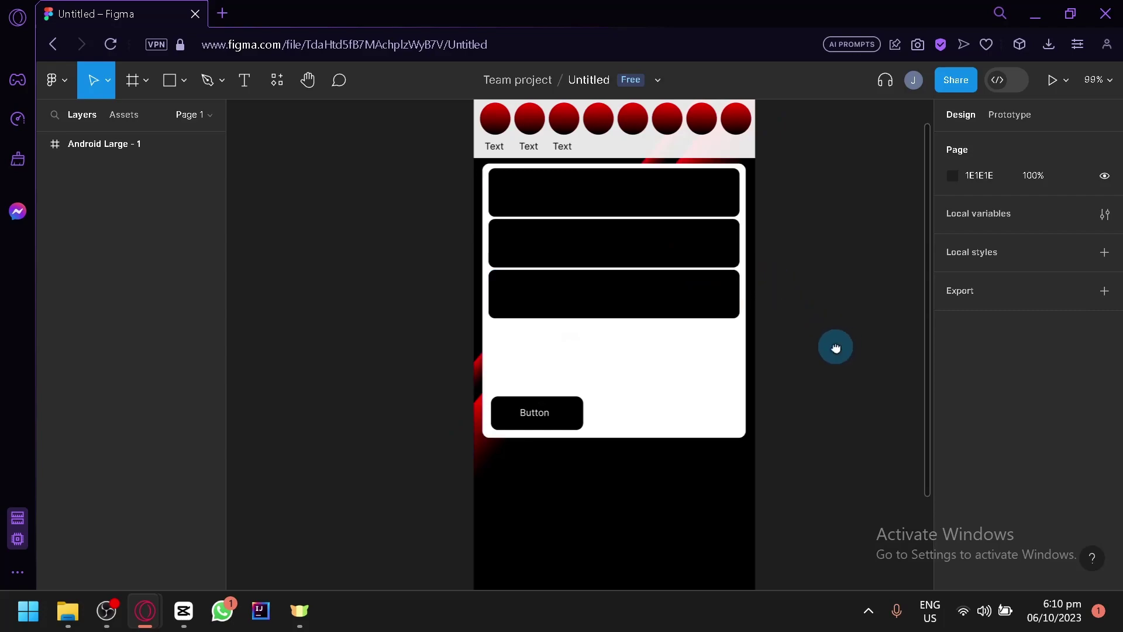
left_click_drag(834, 349, 822, 381)
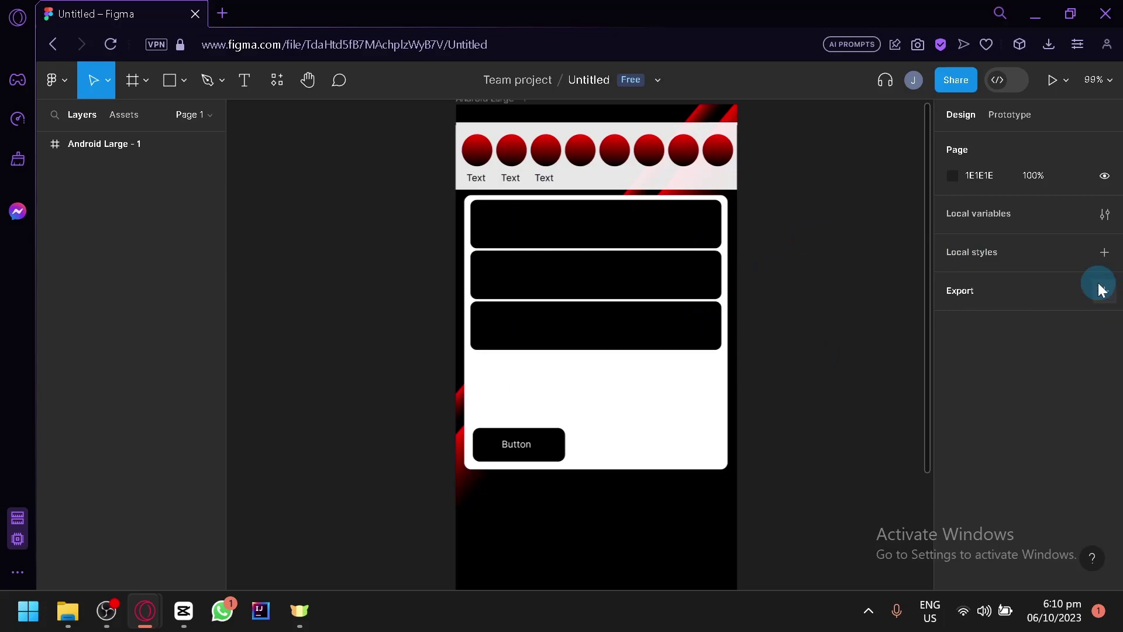
Add a 1x PNG export setting to Android Large - 1 and export it
left_click(75, 144)
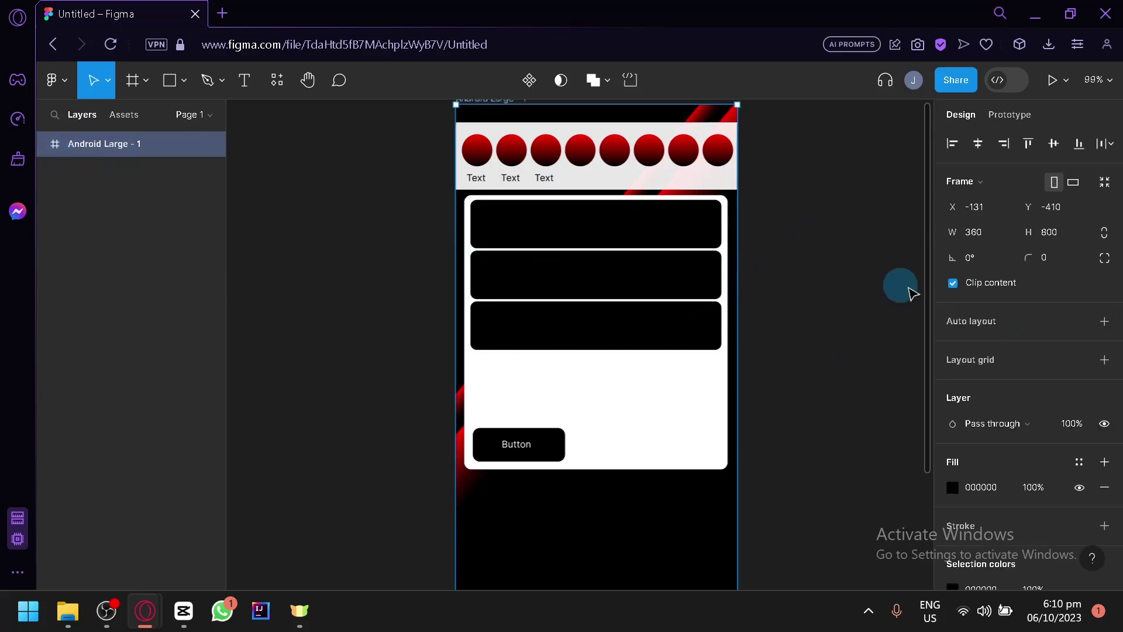
scroll(1088, 370, "down", 4)
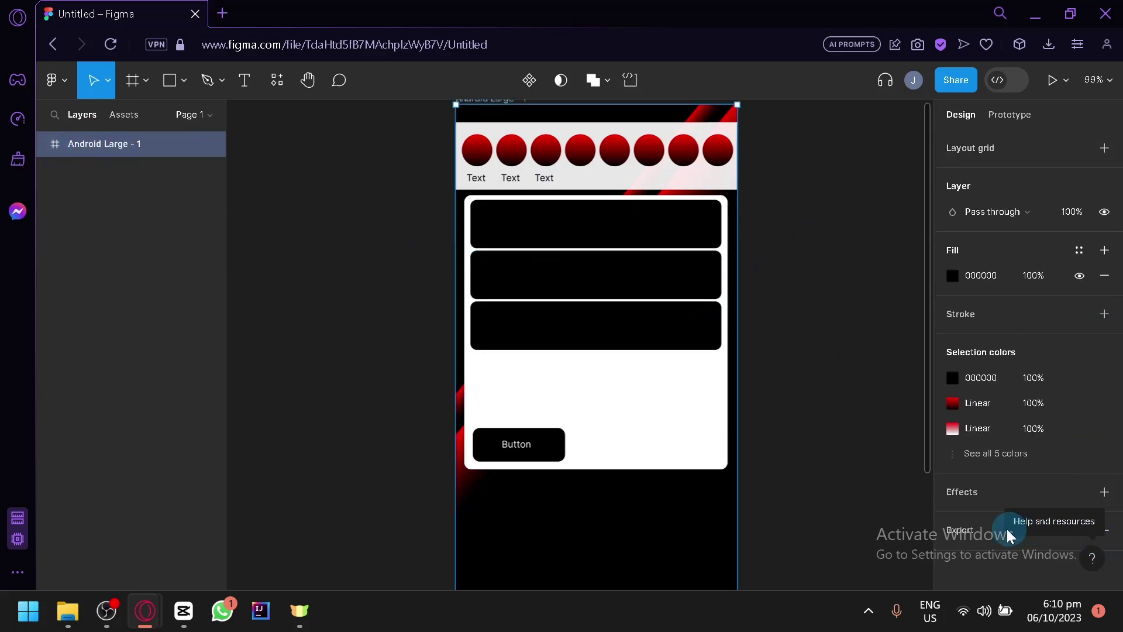
left_click(1105, 530)
scroll(1090, 473, "down", 2)
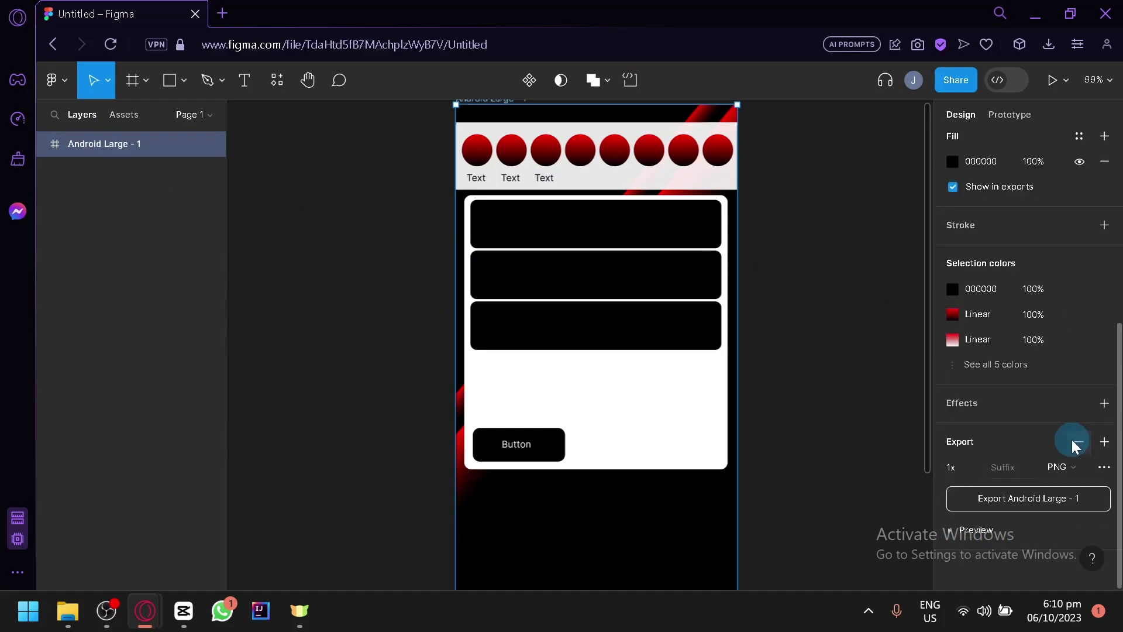
left_click(1081, 468)
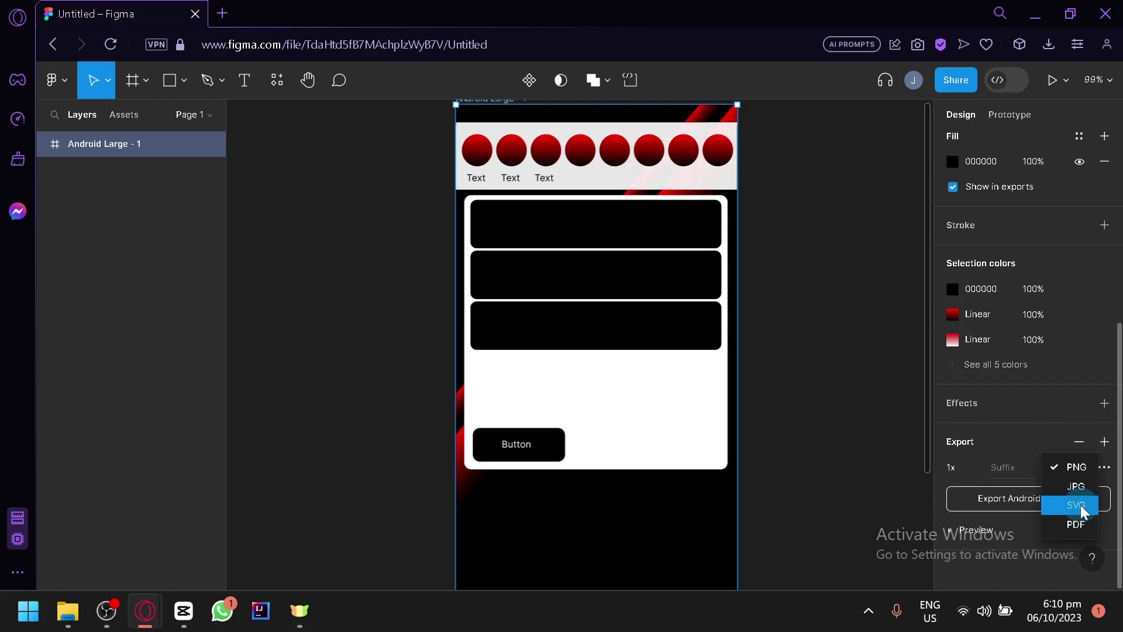
left_click(1020, 514)
left_click(1016, 497)
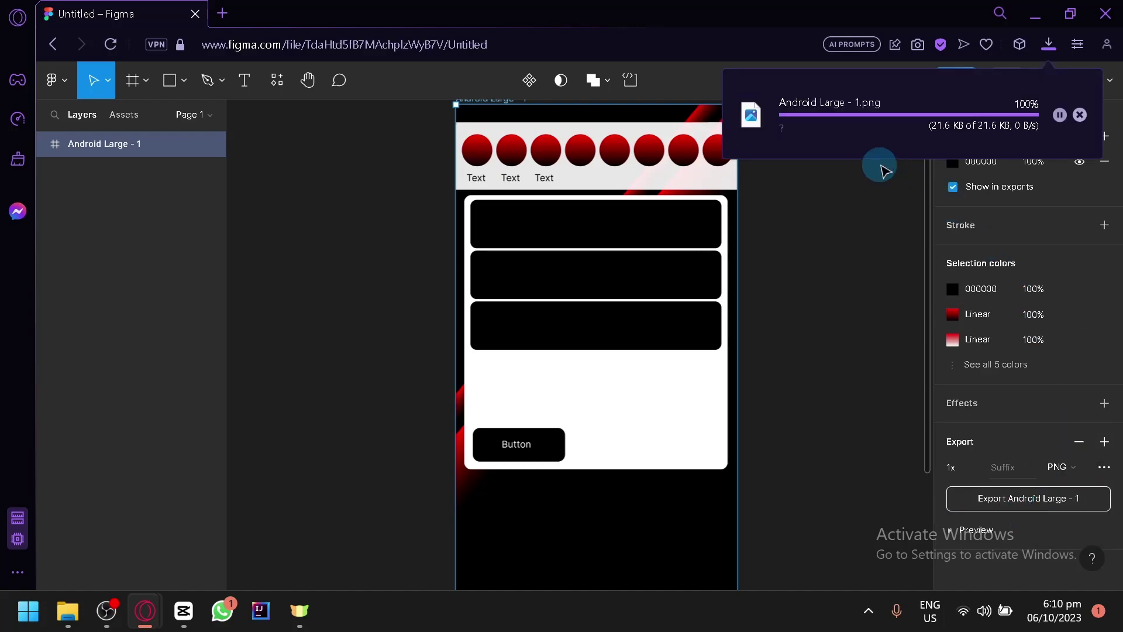
Marquee-select the circles, labels, card and bars inside the frame and delete them
left_click(858, 289)
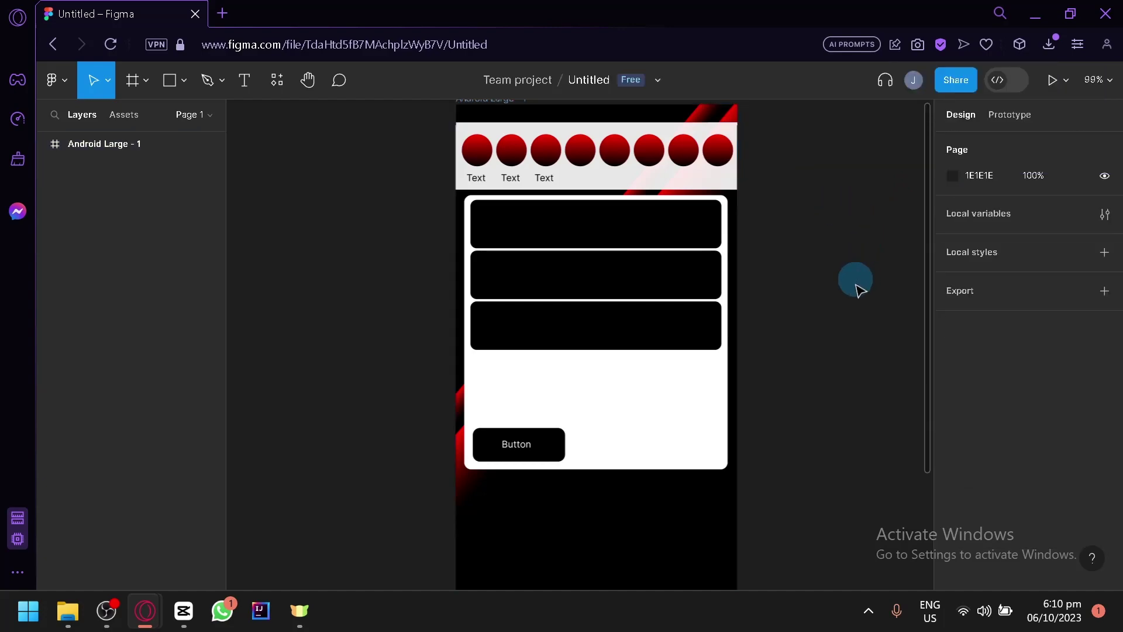
left_click_drag(857, 288, 842, 350)
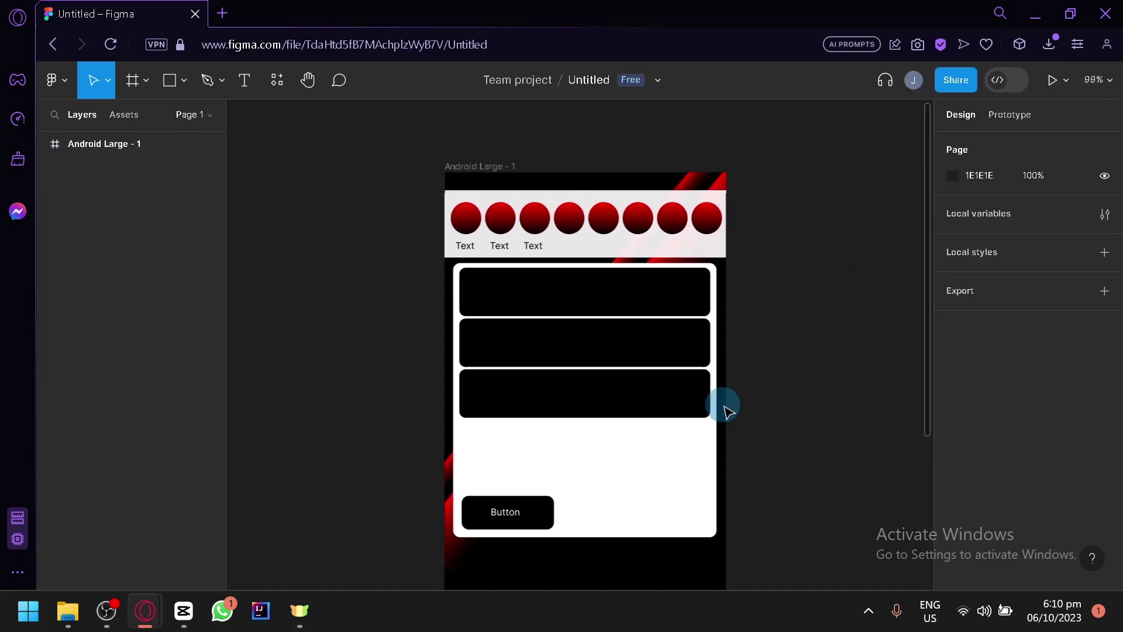
left_click_drag(384, 353, 378, 419)
left_click_drag(370, 165, 854, 532)
left_click(842, 507)
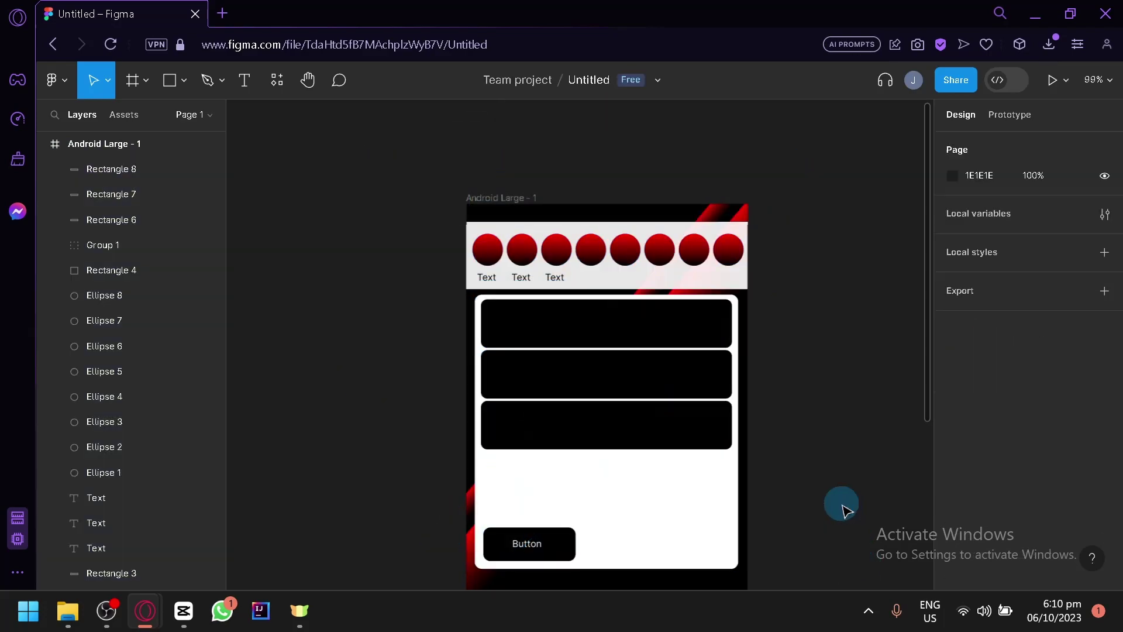
left_click_drag(408, 209, 735, 489)
key("Delete")
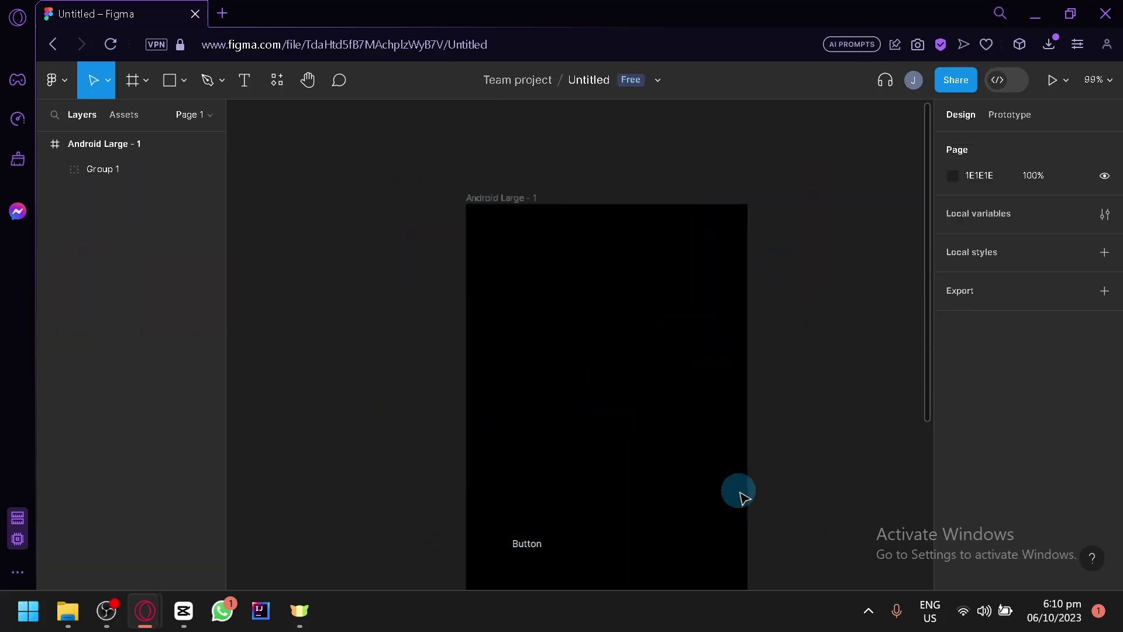
Go back to files from the main menu, browse the team pages, then show Recents
left_click(64, 82)
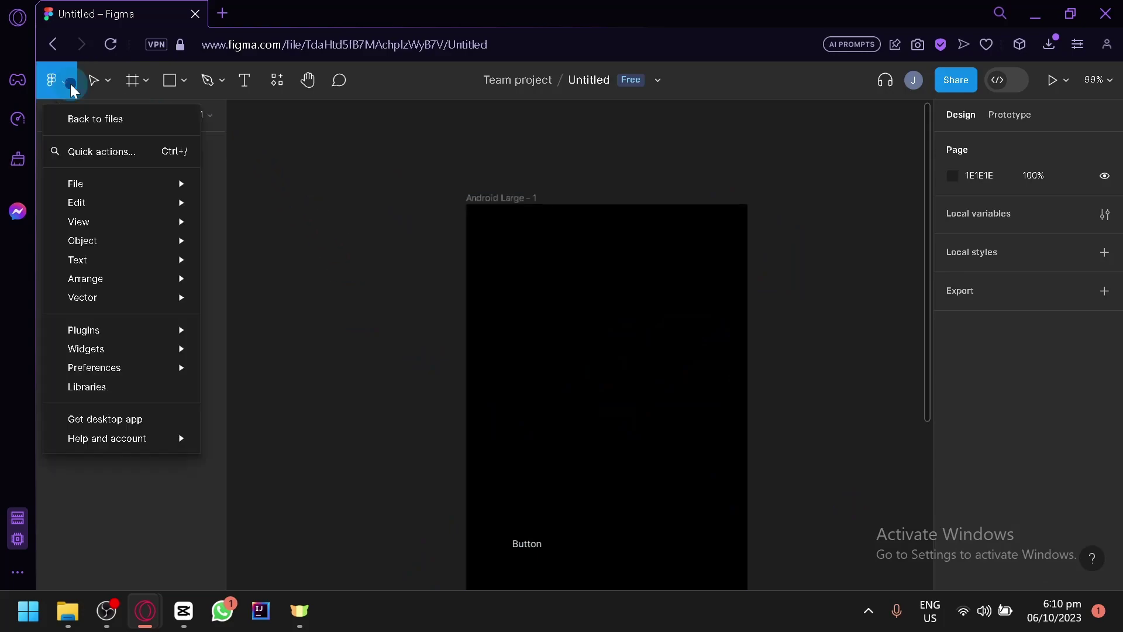
left_click(80, 118)
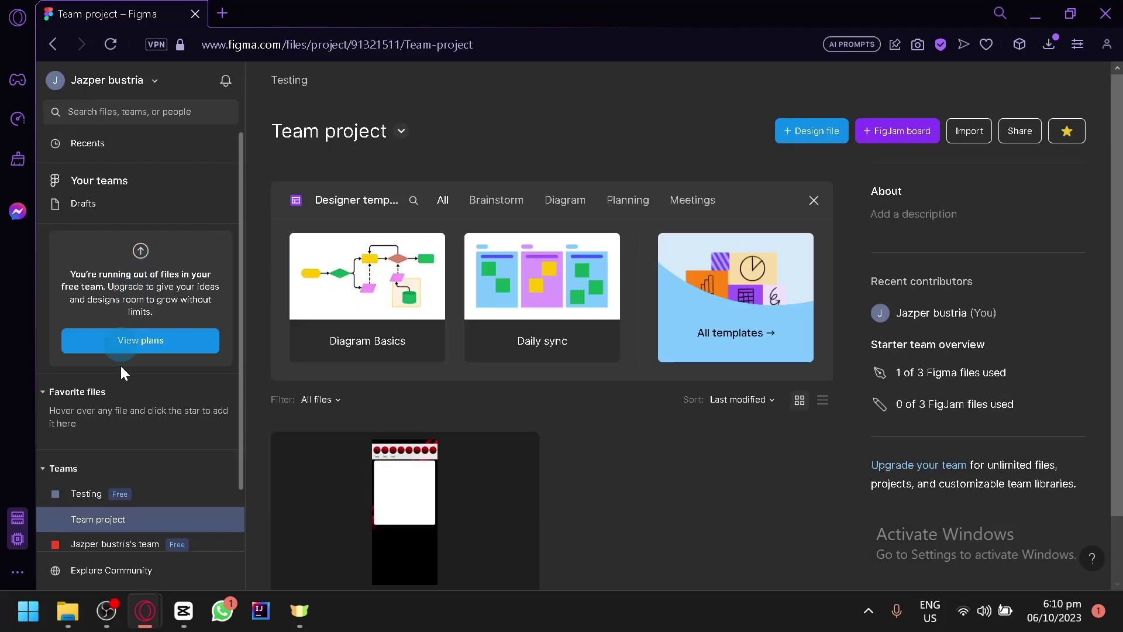
left_click(112, 491)
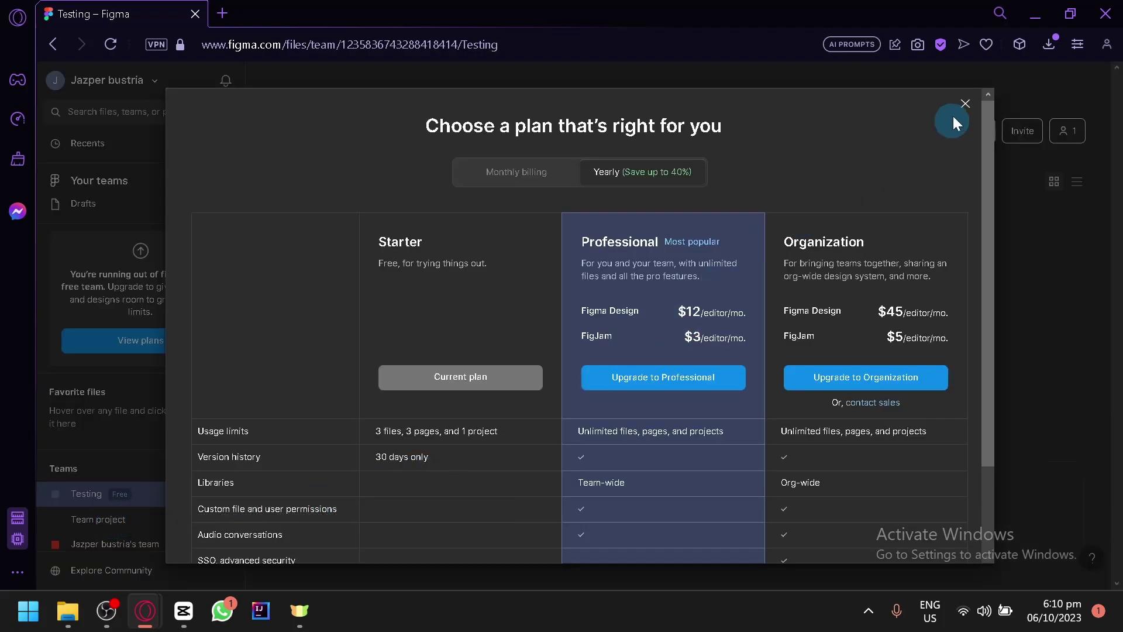
left_click(969, 104)
left_click(135, 543)
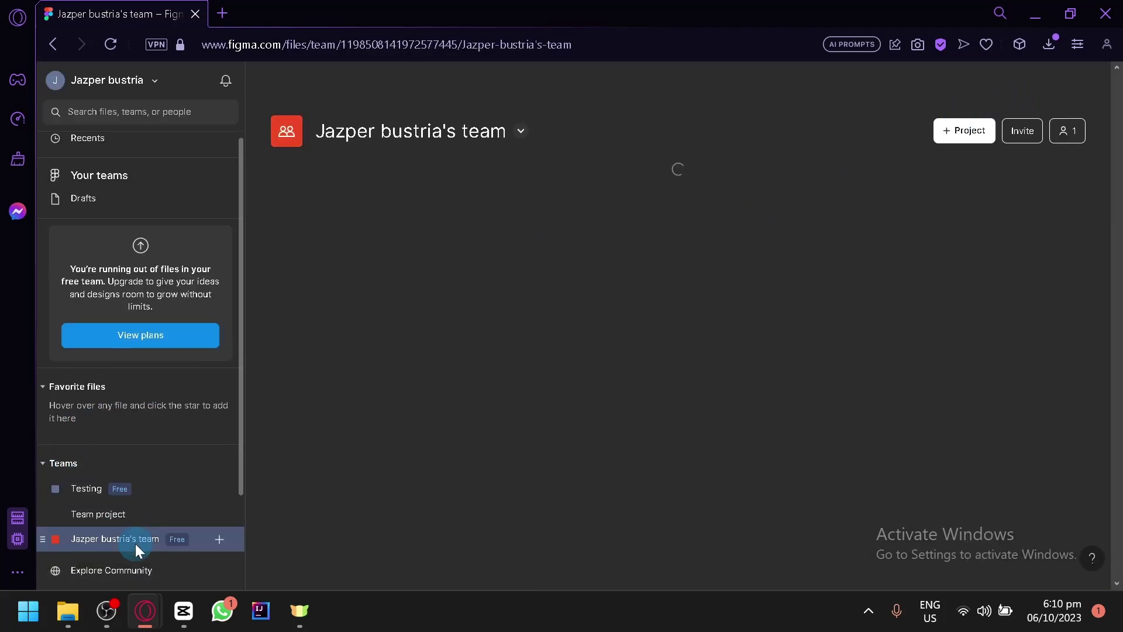
scroll(182, 462, "down", 3)
scroll(153, 291, "up", 3)
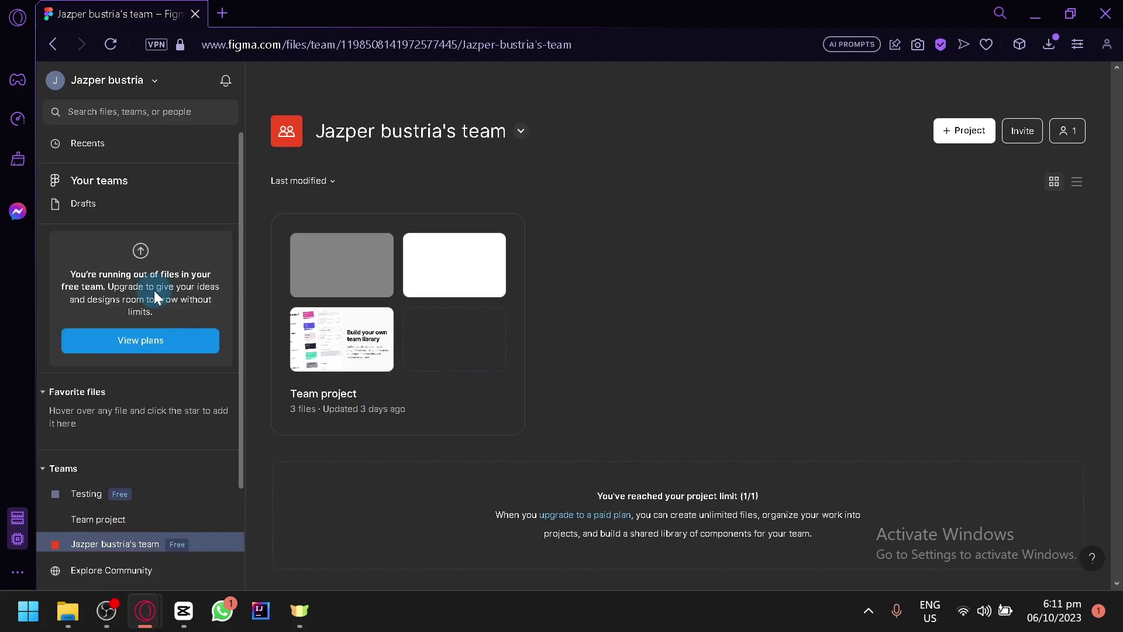
left_click(135, 143)
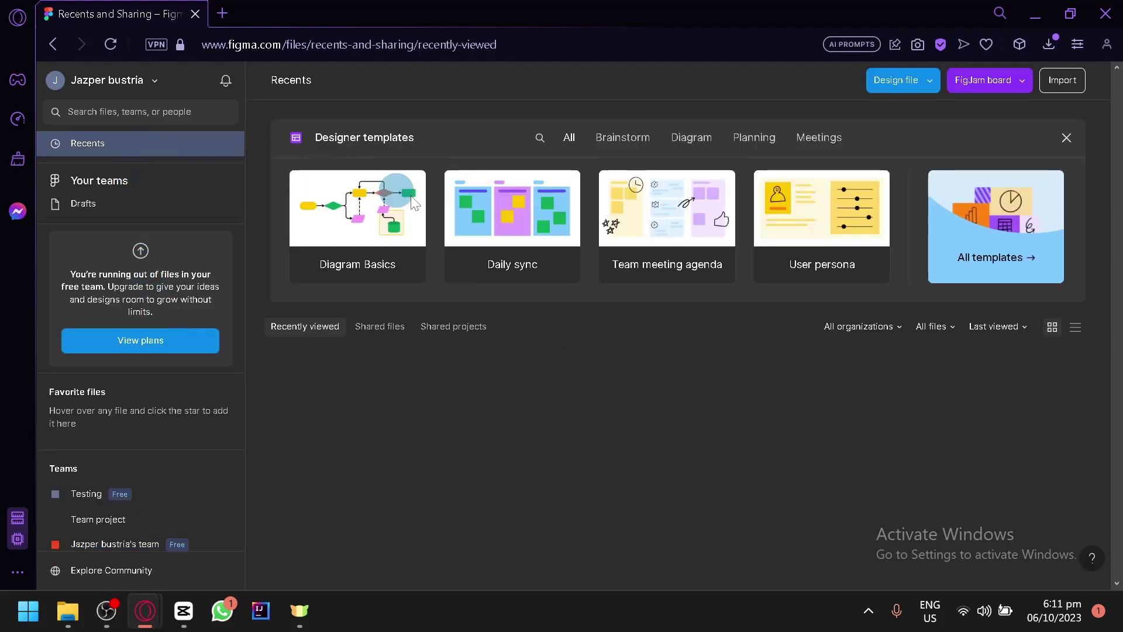
Open the 'Untitled - Page 1' phone sample file from the Recents grid
scroll(924, 411, "down", 8)
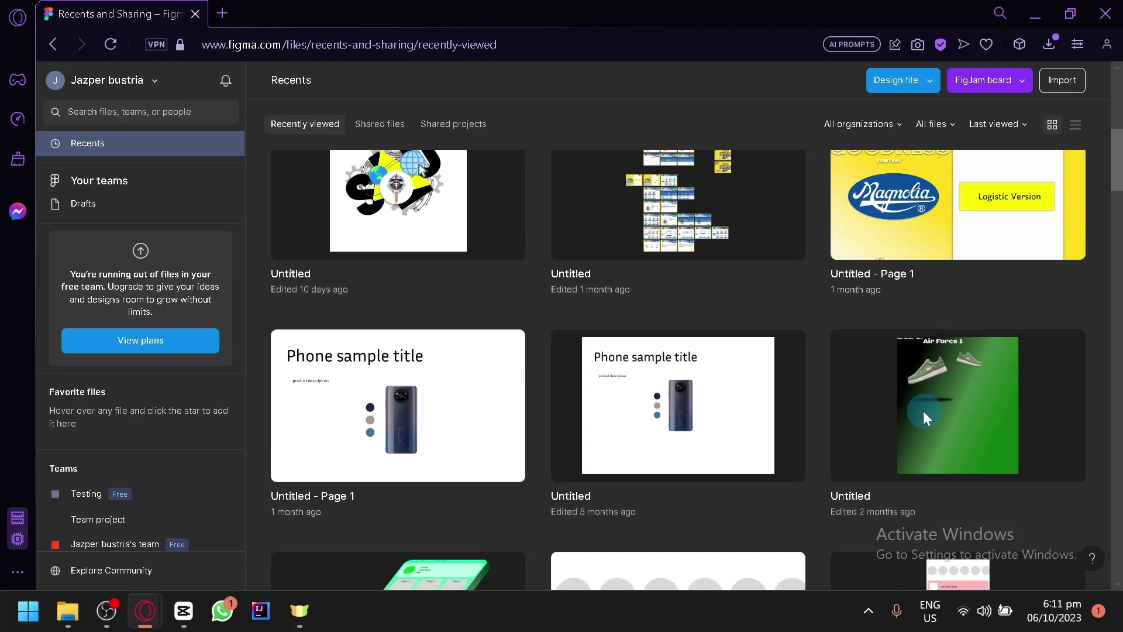
left_click(422, 415)
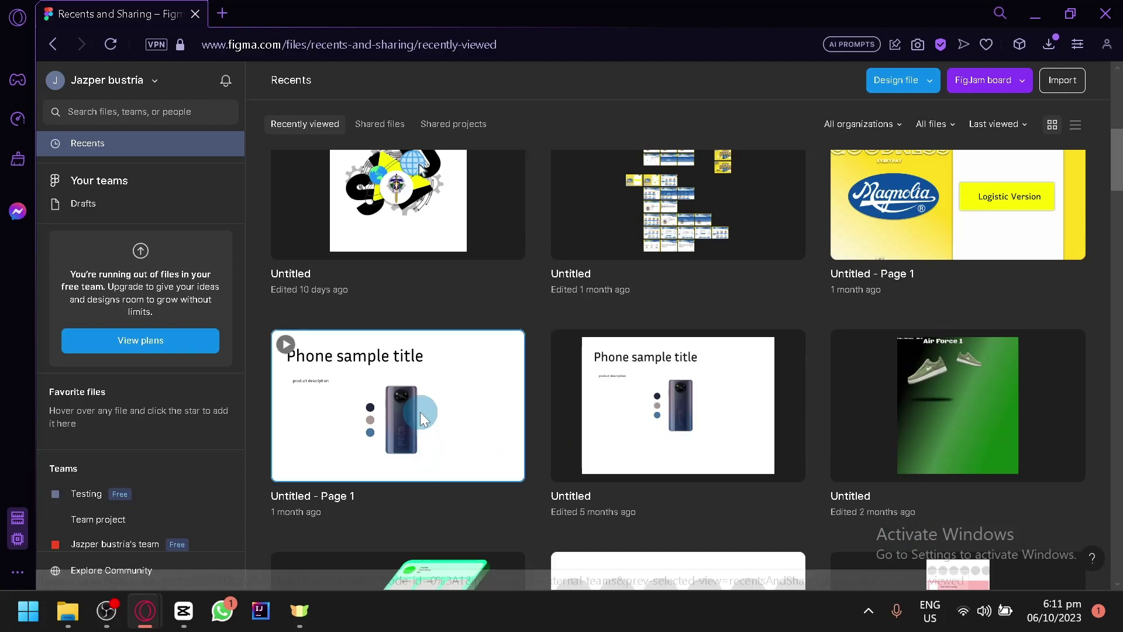
left_click(421, 417)
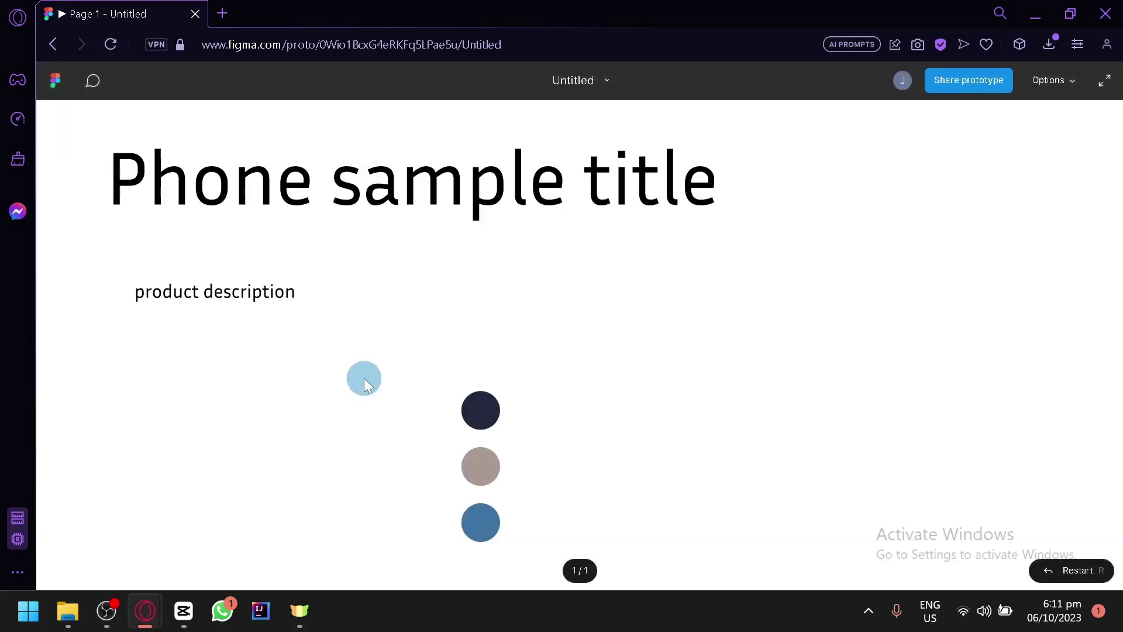
Cycle the phone image through the bronze, beige, blue and dark colour swatches, ending on blue
scroll(462, 368, "down", 3)
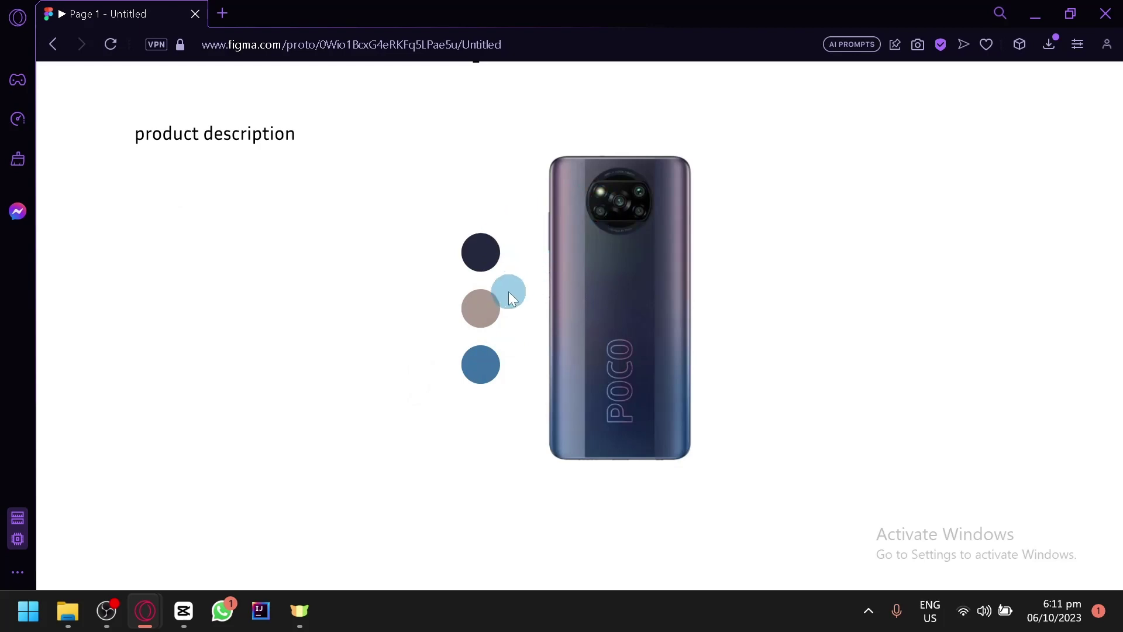
left_click(478, 316)
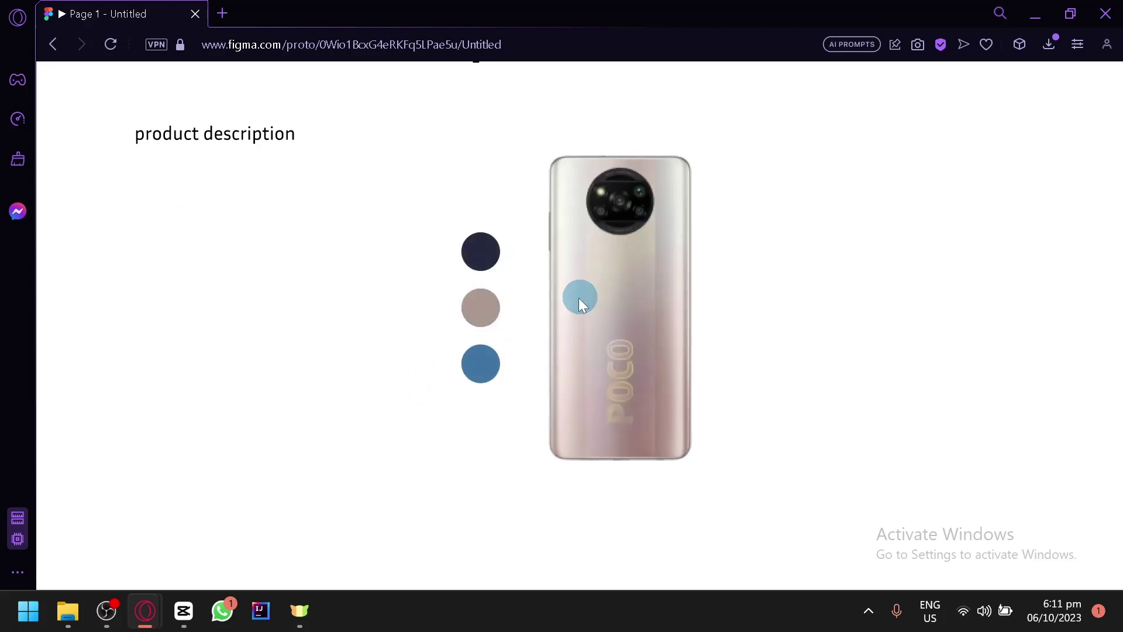
left_click(484, 367)
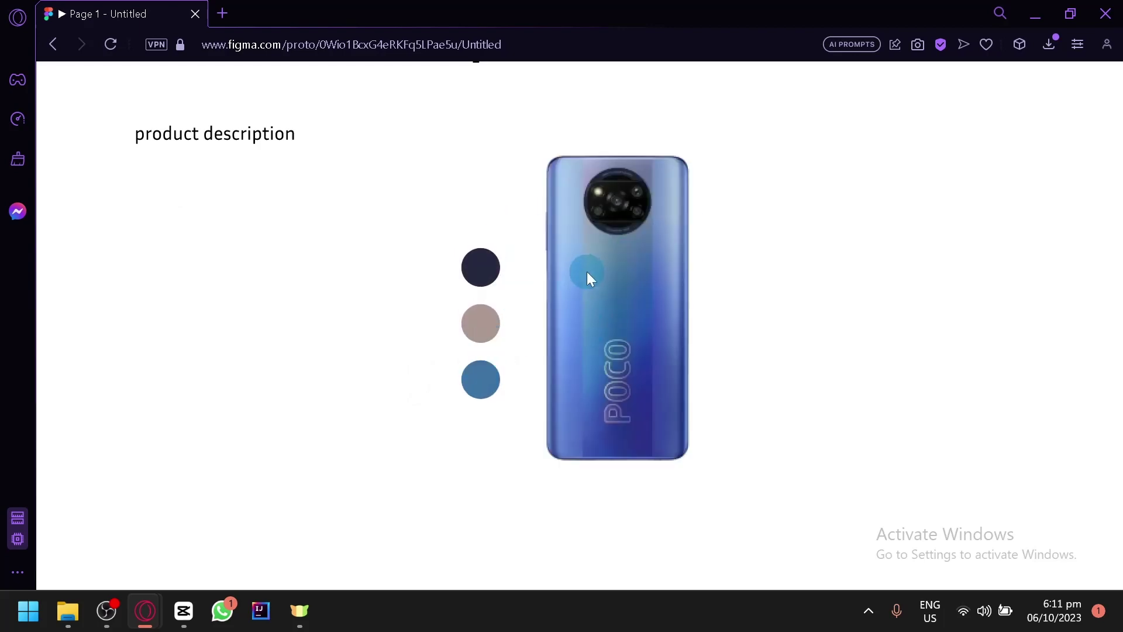
left_click(490, 281)
left_click(475, 328)
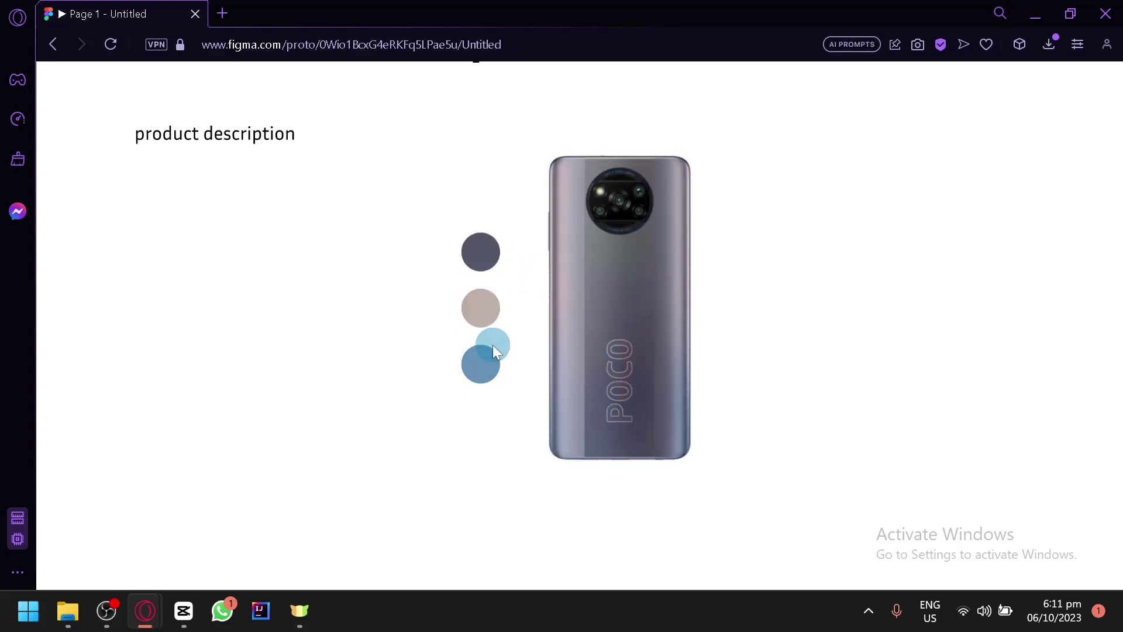
left_click(468, 274)
left_click(484, 311)
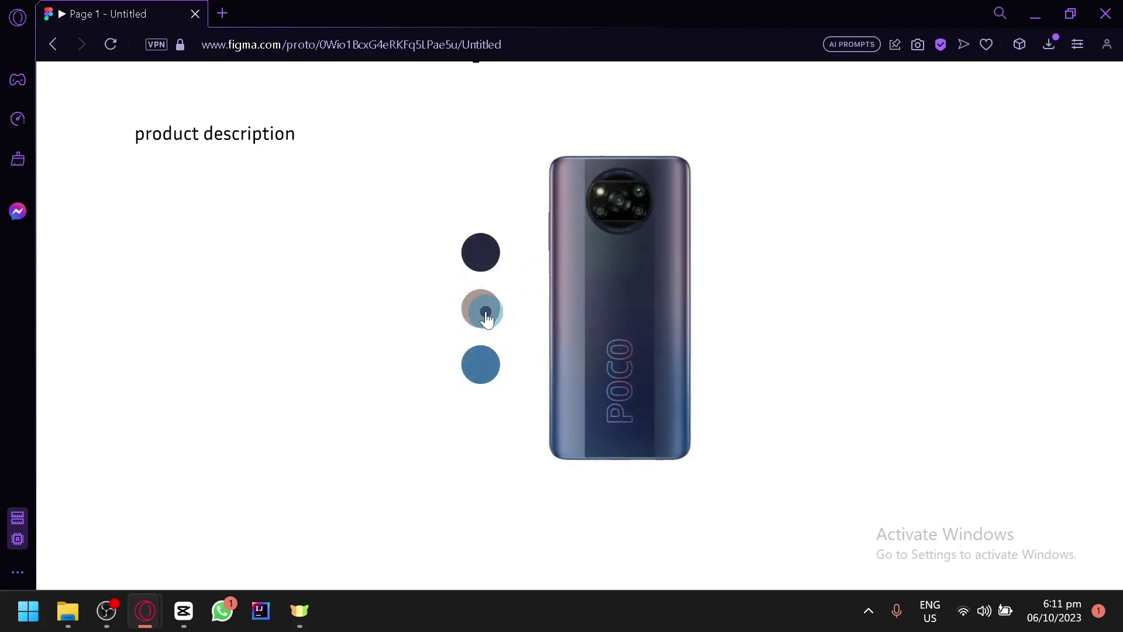
left_click(487, 369)
left_click(481, 264)
left_click(480, 376)
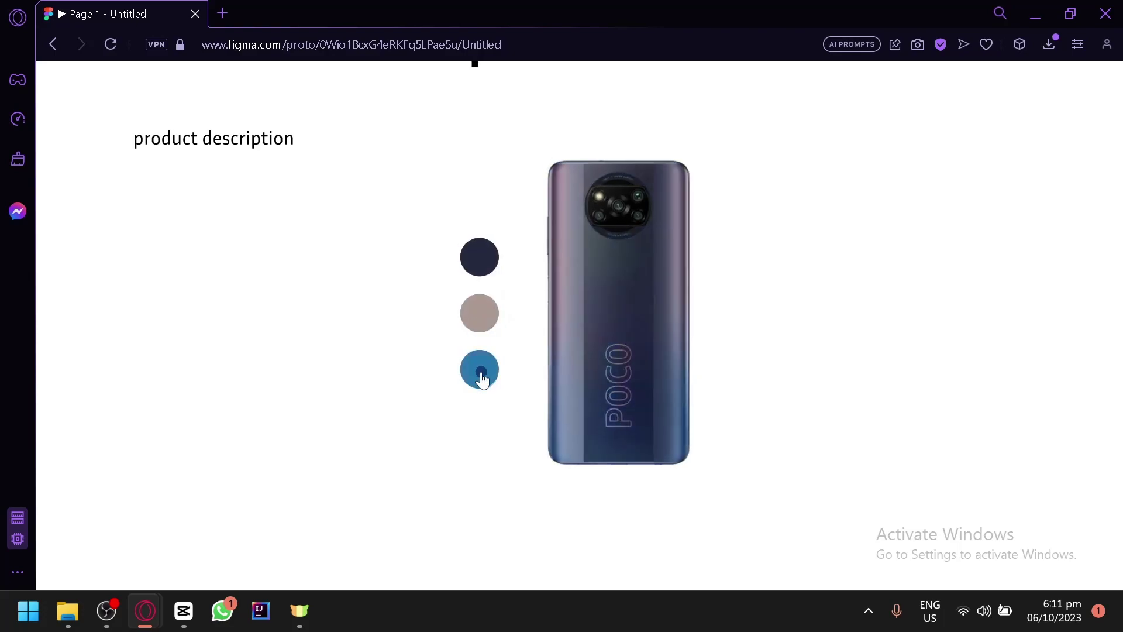
Leave the prototype and go back to Figma's Recents file browser
scroll(538, 310, "up", 3)
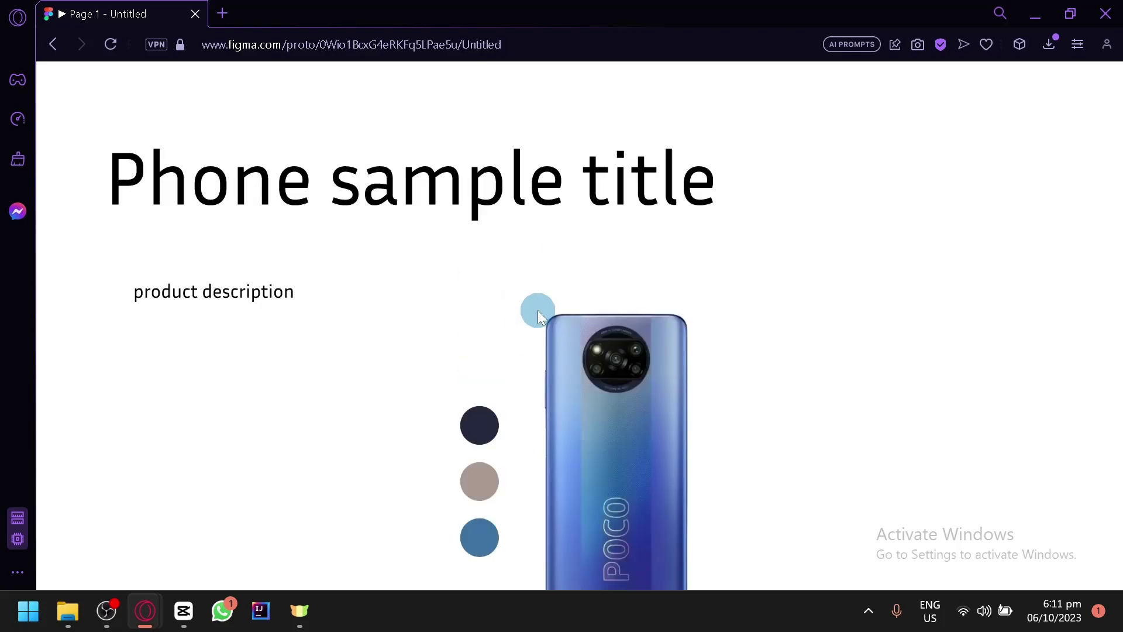
left_click(51, 47)
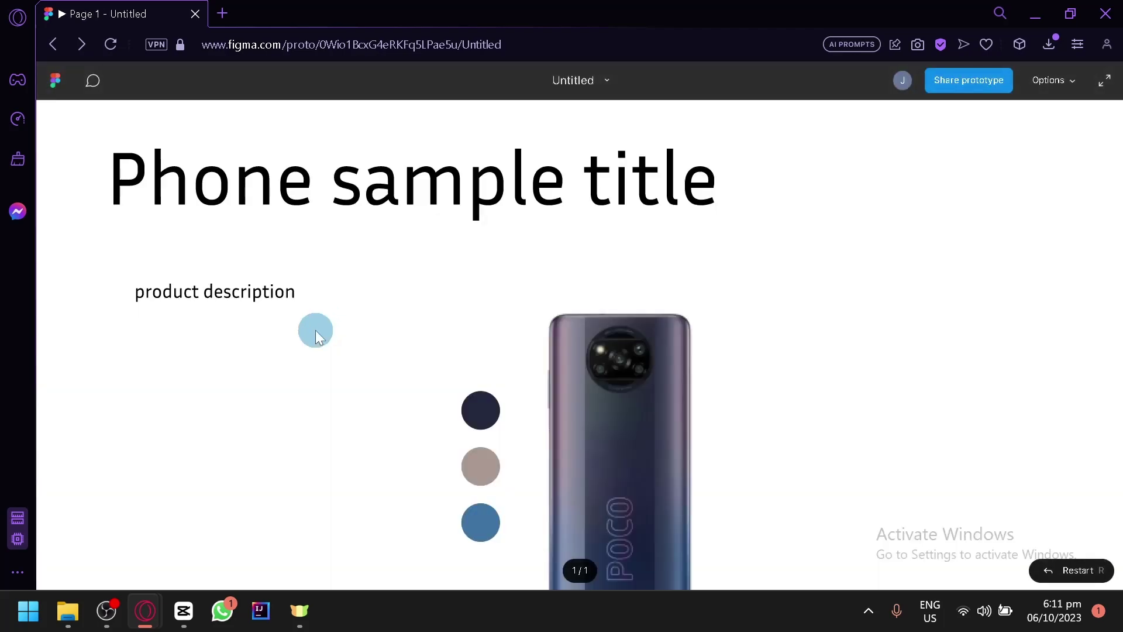
left_click(58, 80)
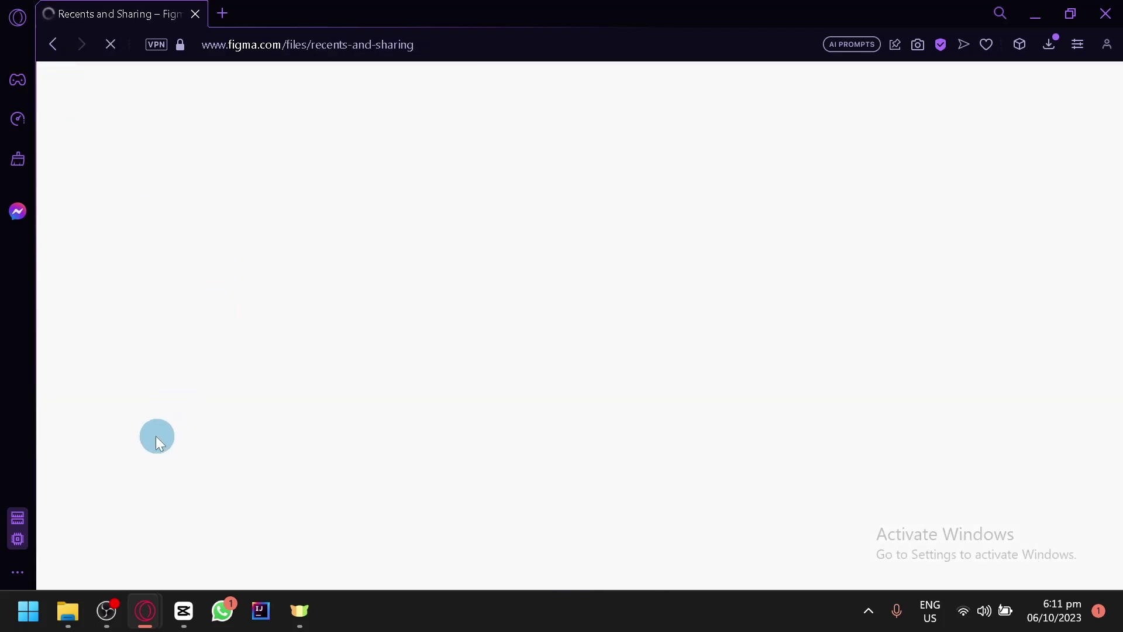